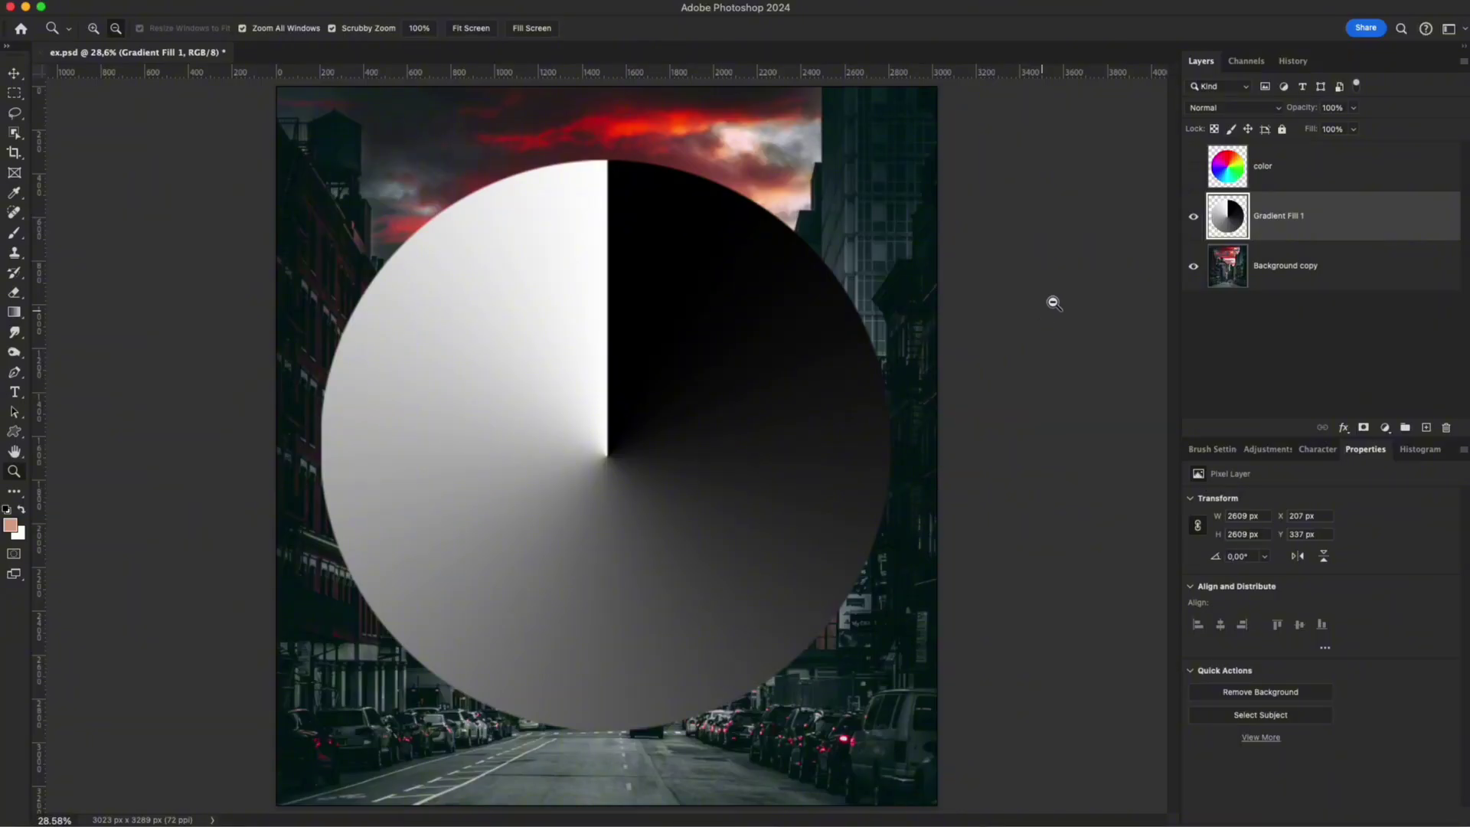
Set the gradient circle to Dissolve, preview speckles at 10% opacity, then restore 100%
left_click(1234, 108)
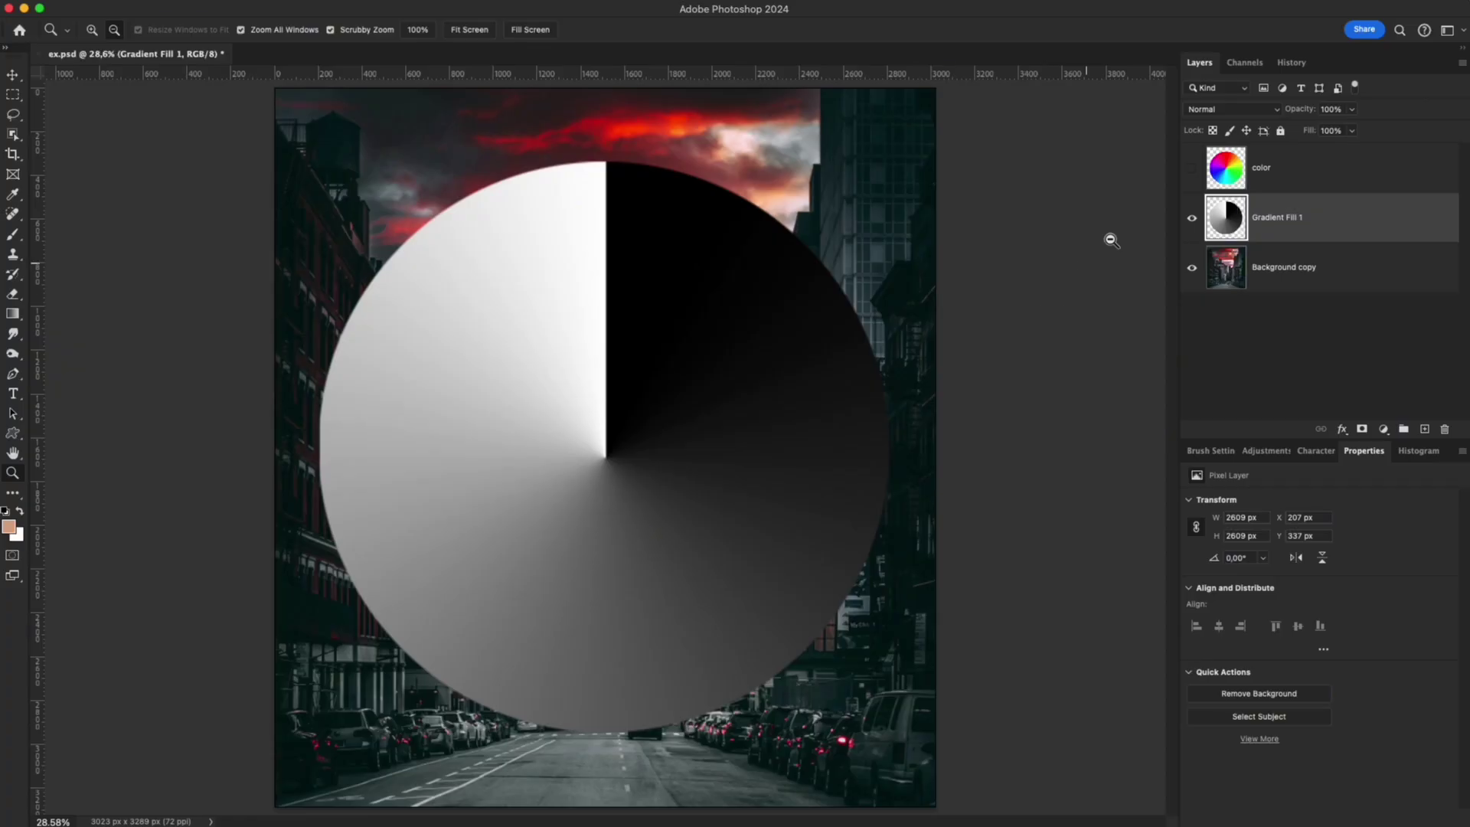
left_click(1241, 113)
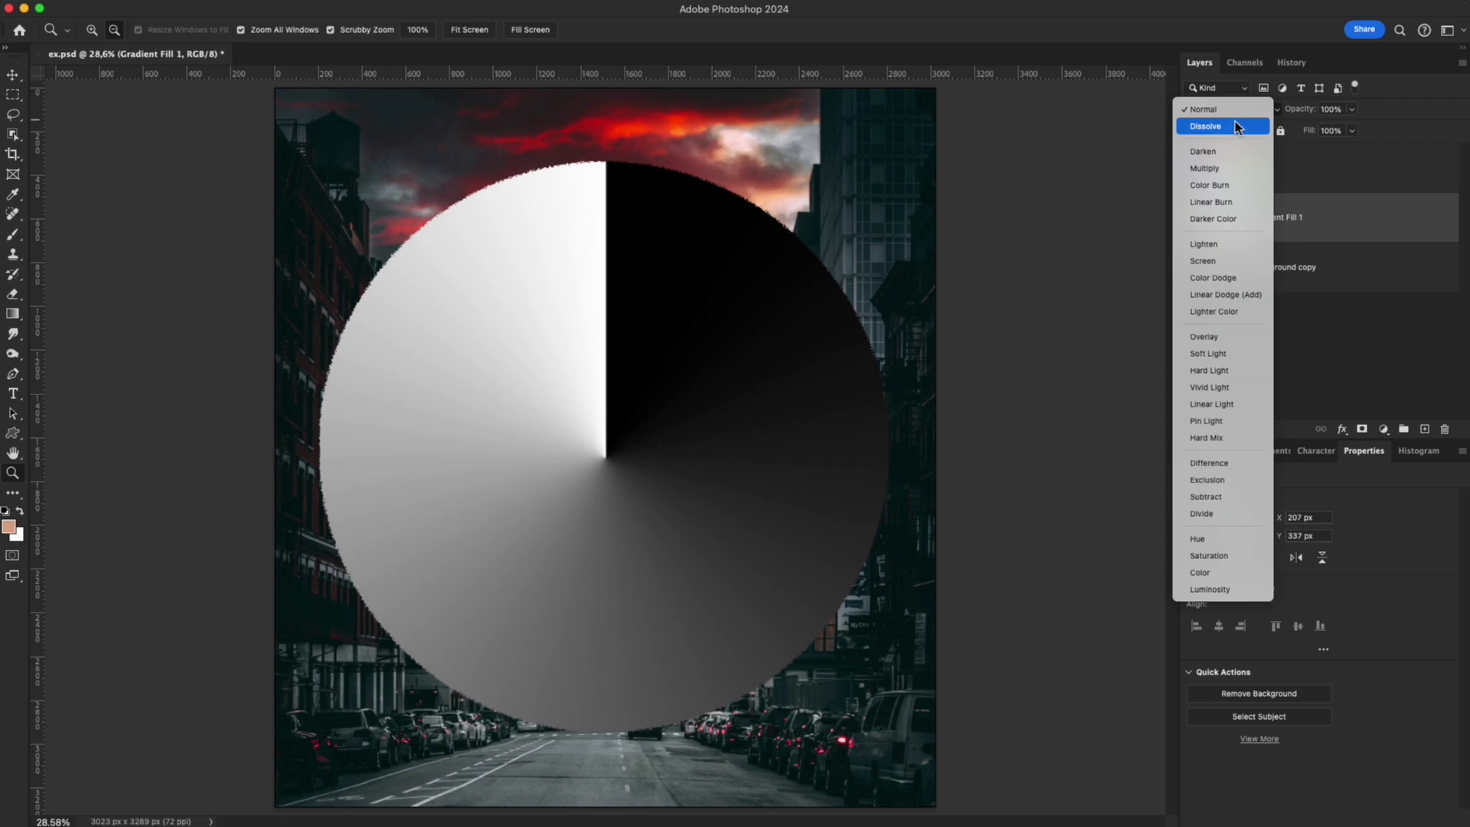
left_click(1236, 125)
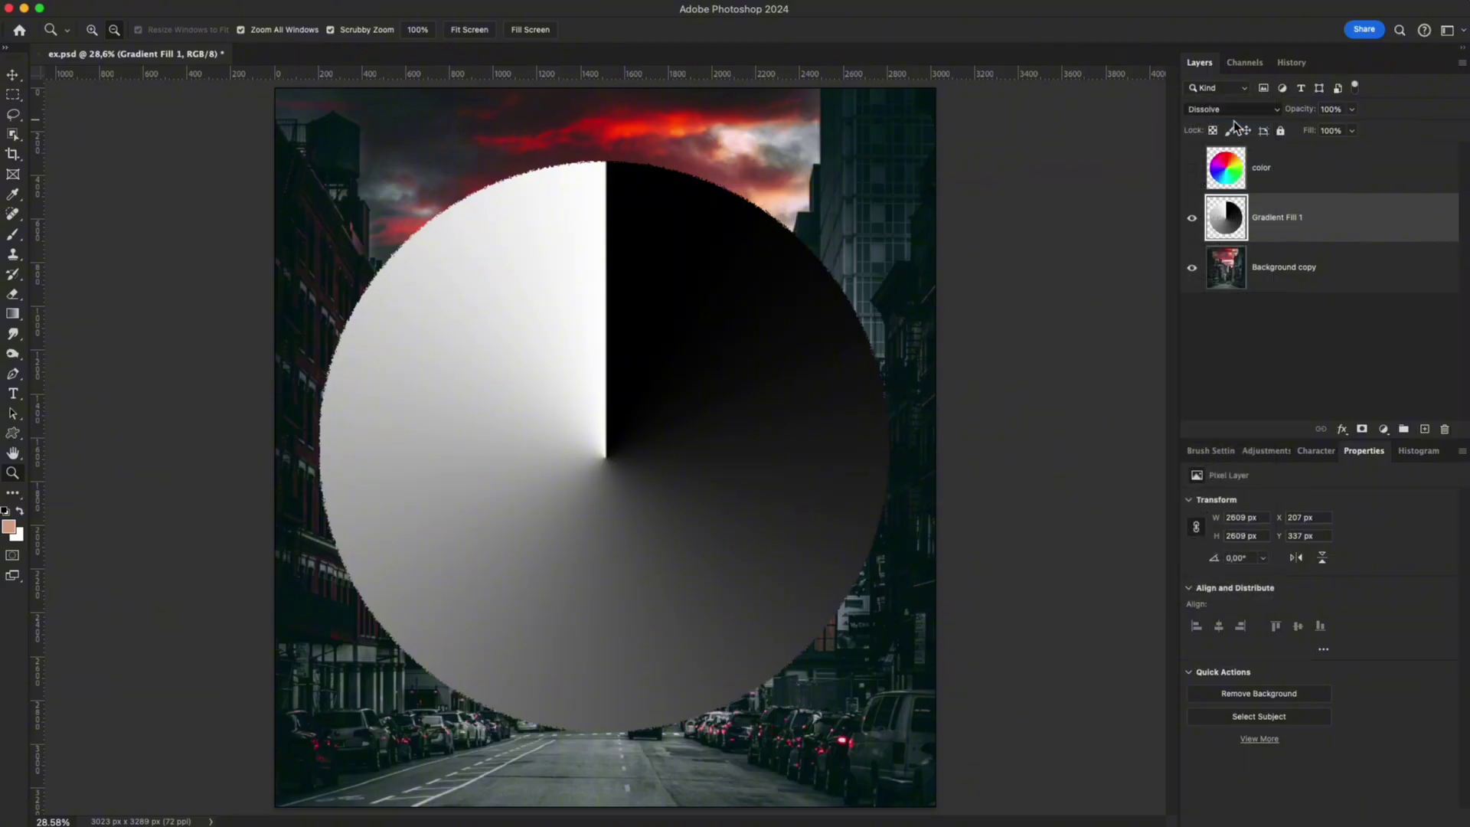
left_click_drag(1305, 111, 1236, 155)
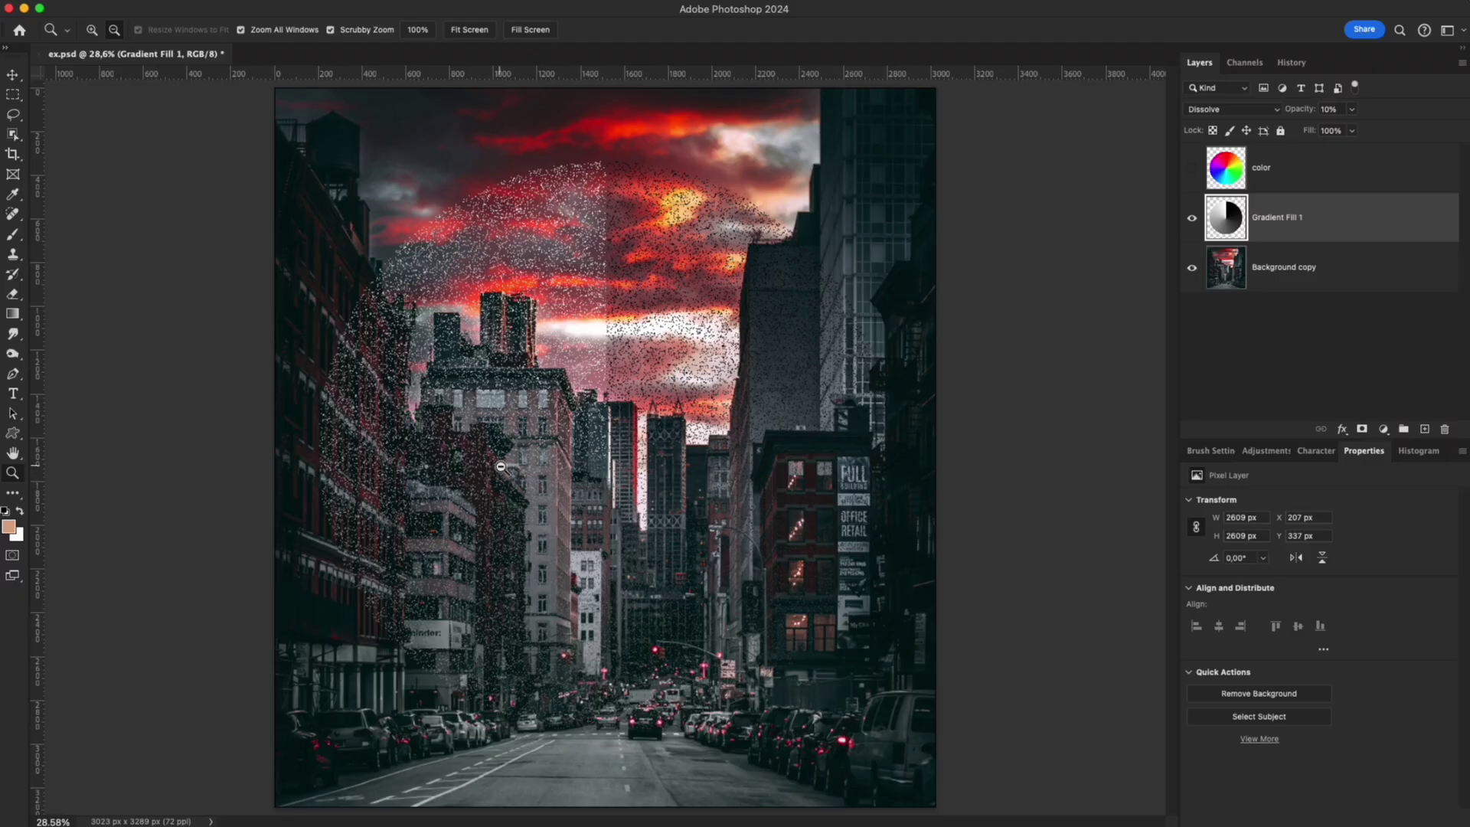
left_click_drag(1300, 109, 1417, 111)
left_click(1240, 112)
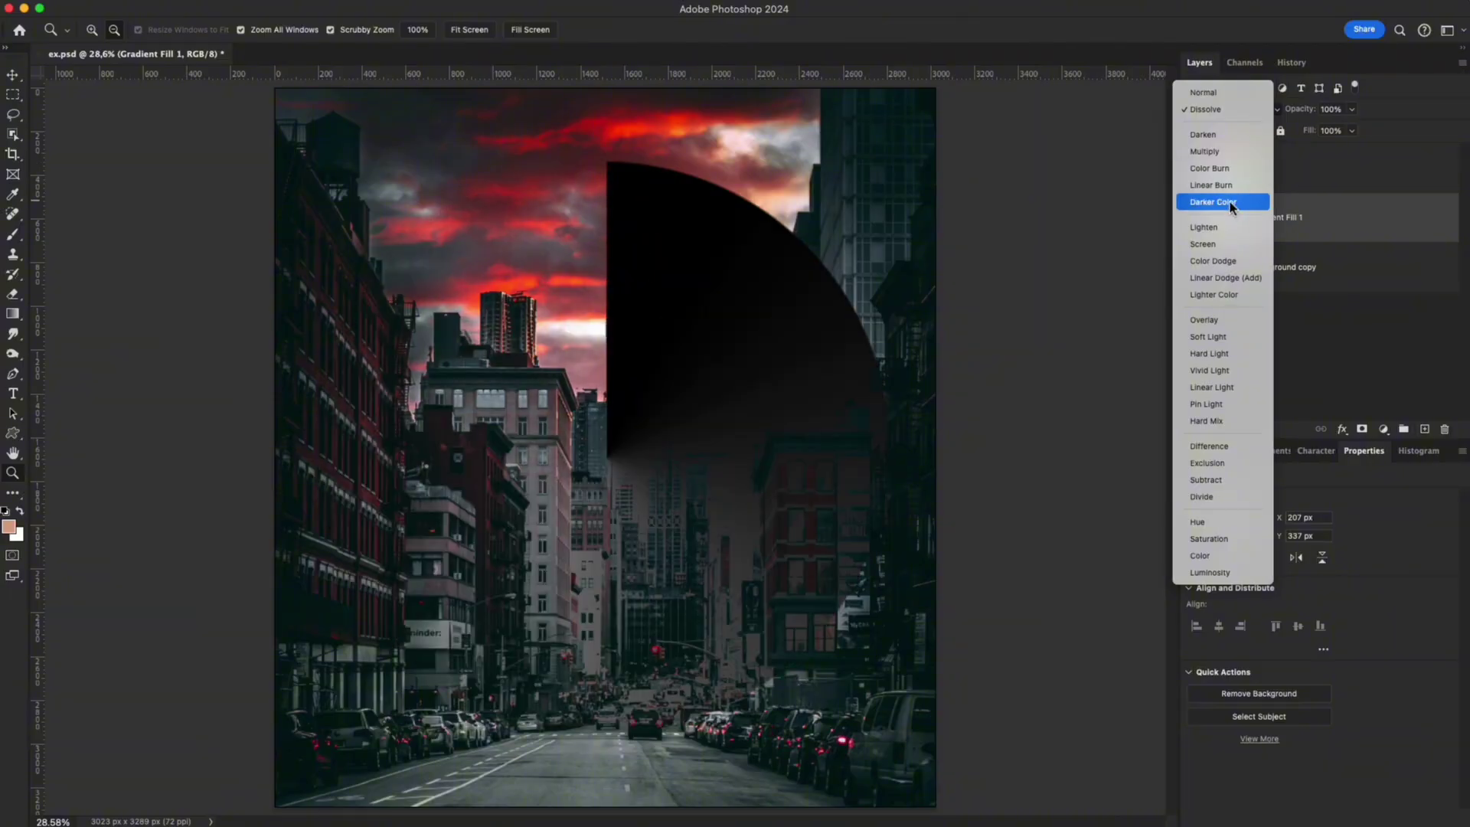
Cycle the gradient circle through Darken, Multiply, Color Burn and Linear Burn, ending on Darker Color
left_click(1225, 135)
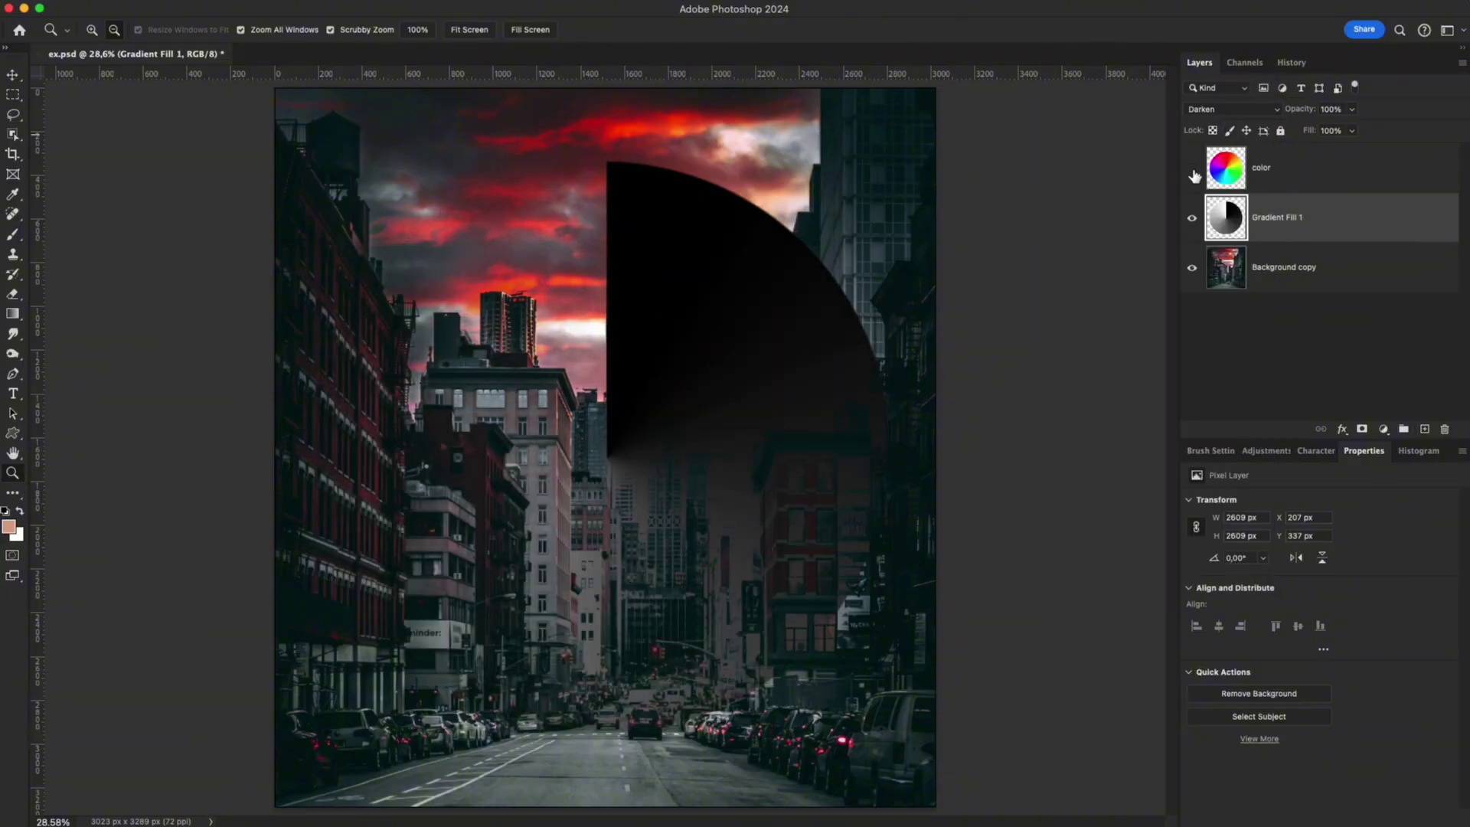
left_click(1207, 114)
left_click(1211, 120)
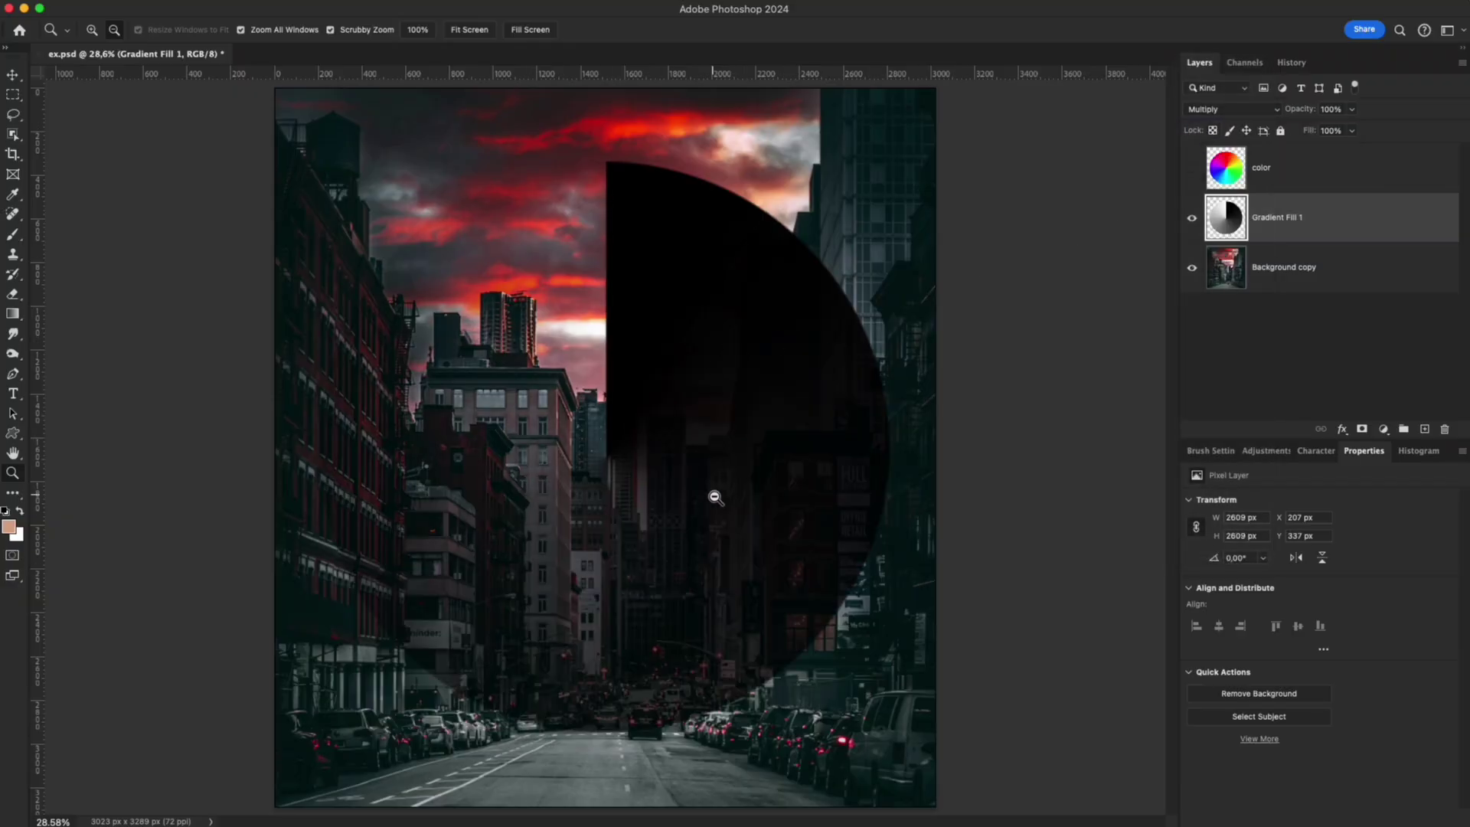
left_click(1218, 118)
left_click(1220, 132)
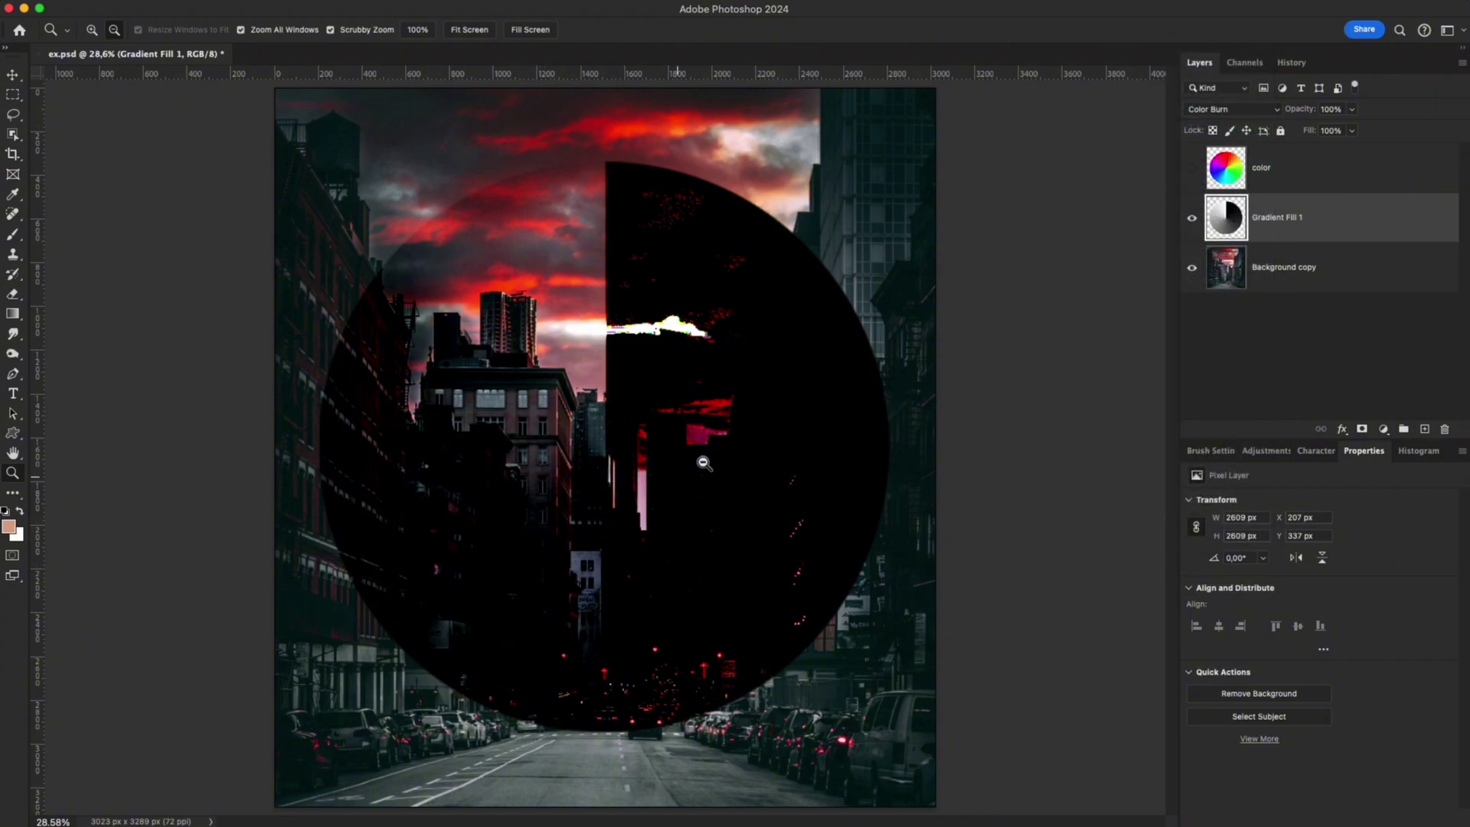
left_click(1223, 112)
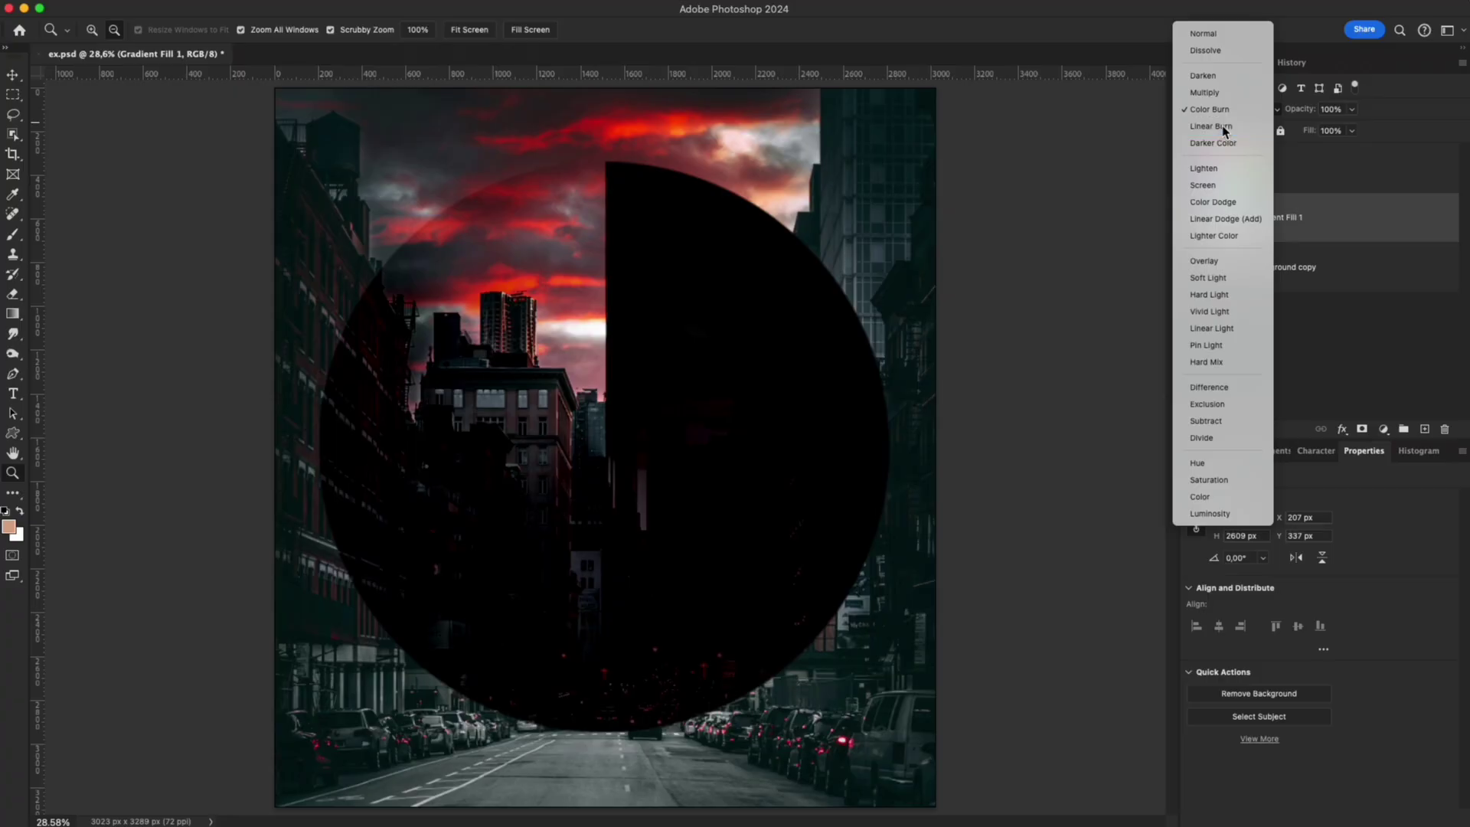
left_click(1224, 131)
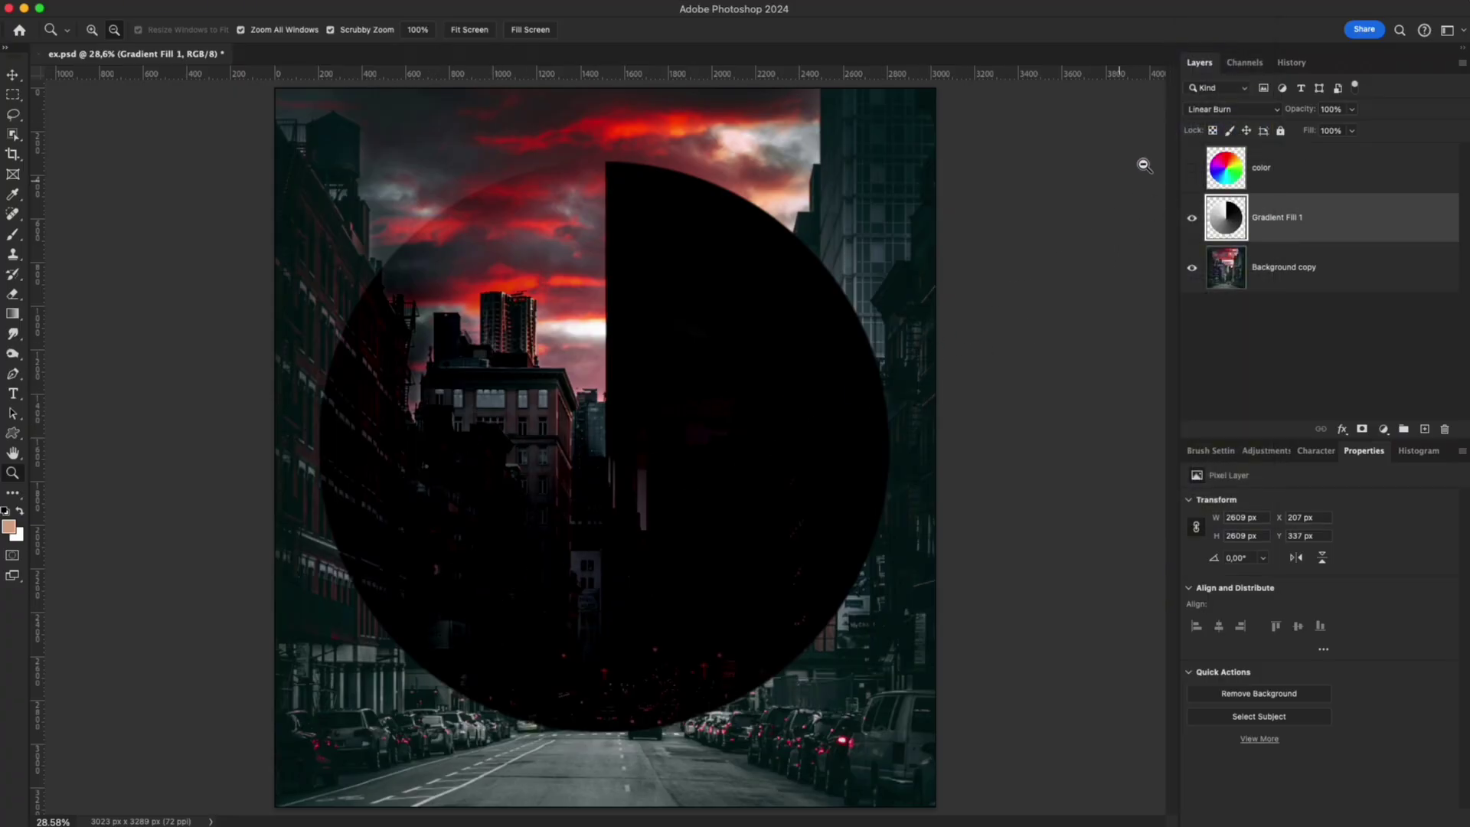
left_click(1215, 111)
left_click(1214, 127)
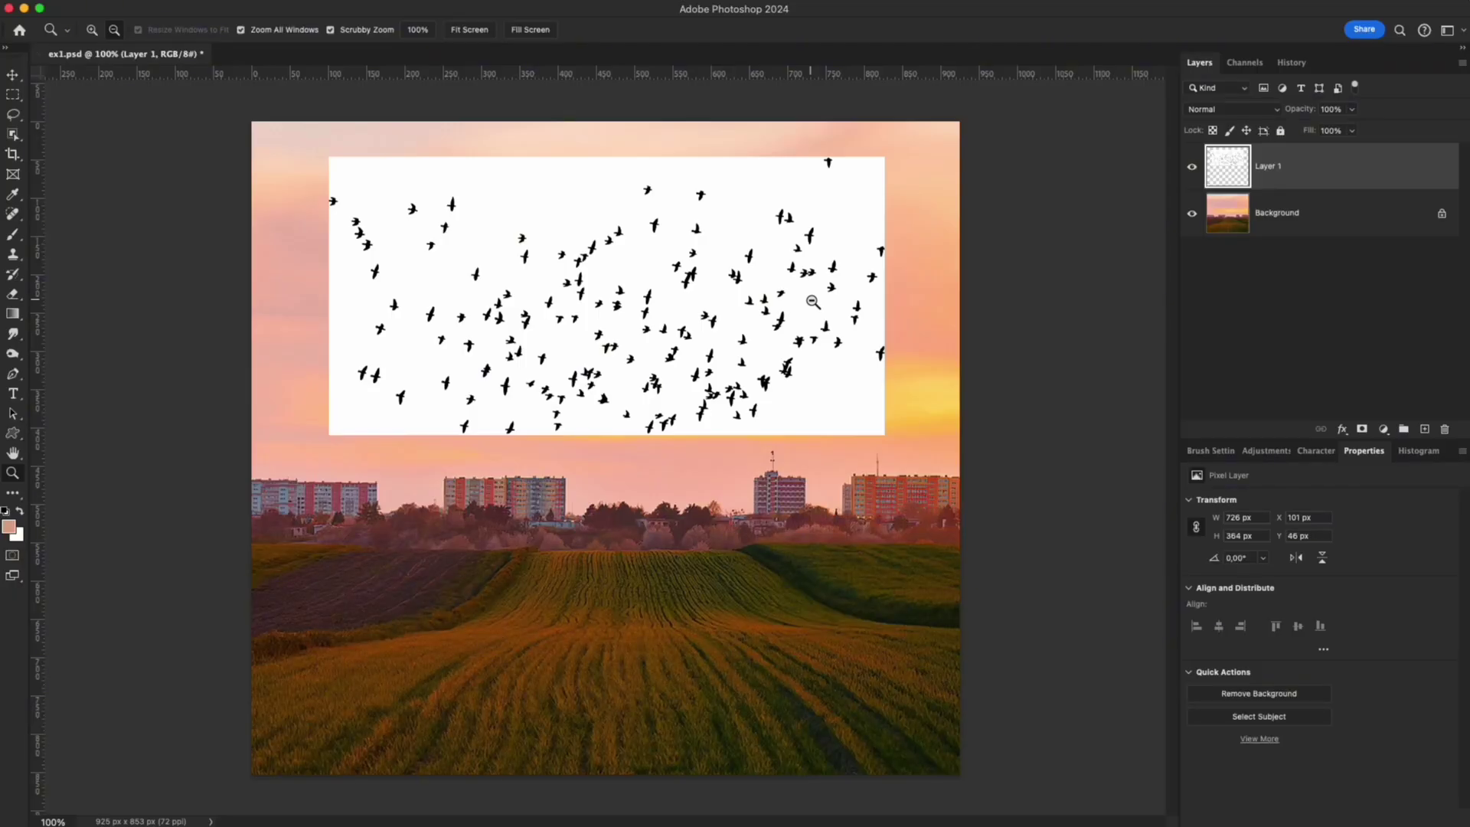
Set the birds Layer 1 to Darken and toggle its visibility to compare
left_click(1212, 112)
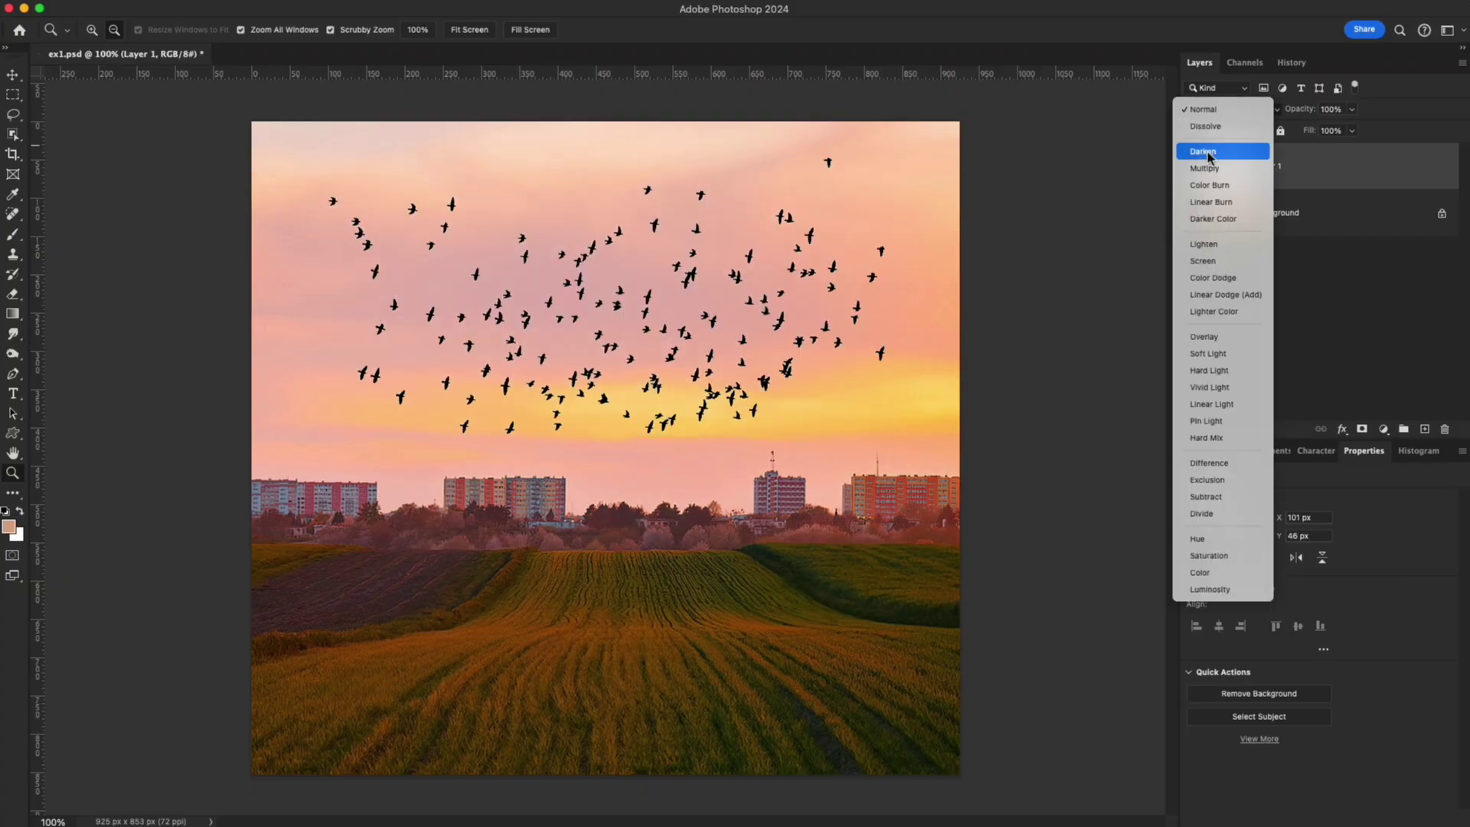
left_click(1209, 152)
left_click(1191, 169)
left_click(1192, 169)
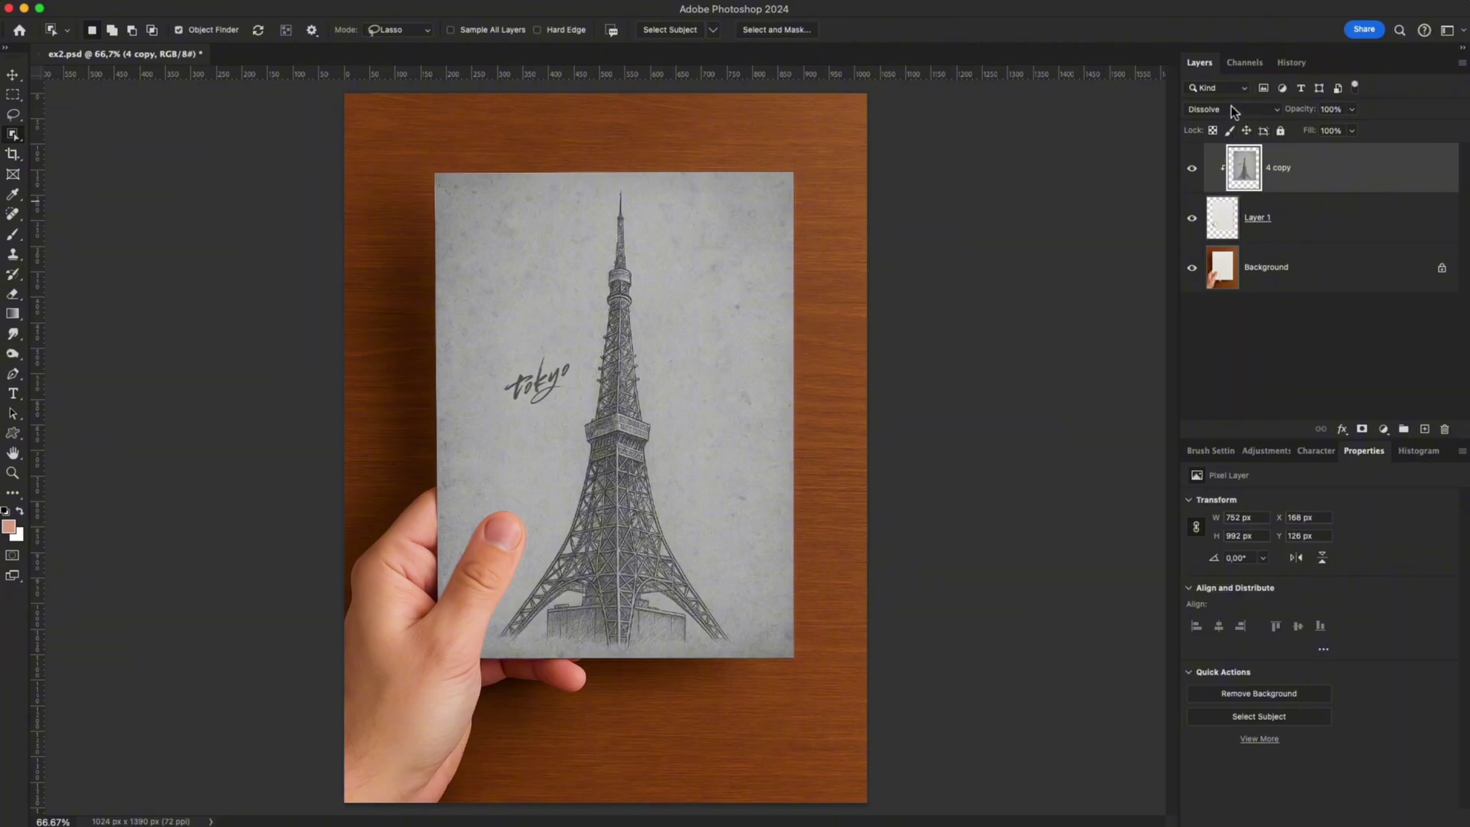
Set the 4 copy sketch layer to Color Burn and toggle its visibility to compare
left_click(1230, 108)
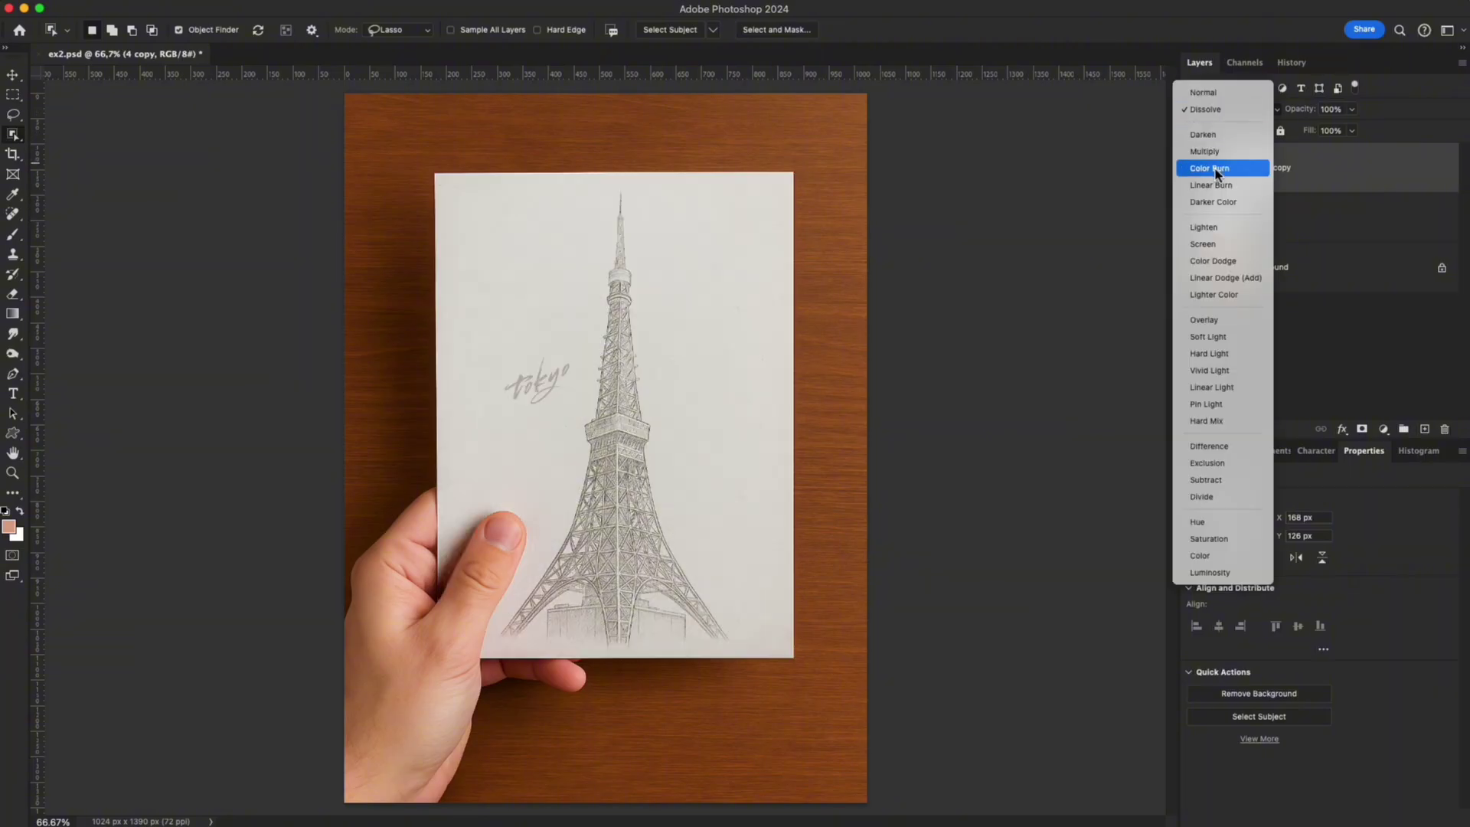
left_click(1218, 173)
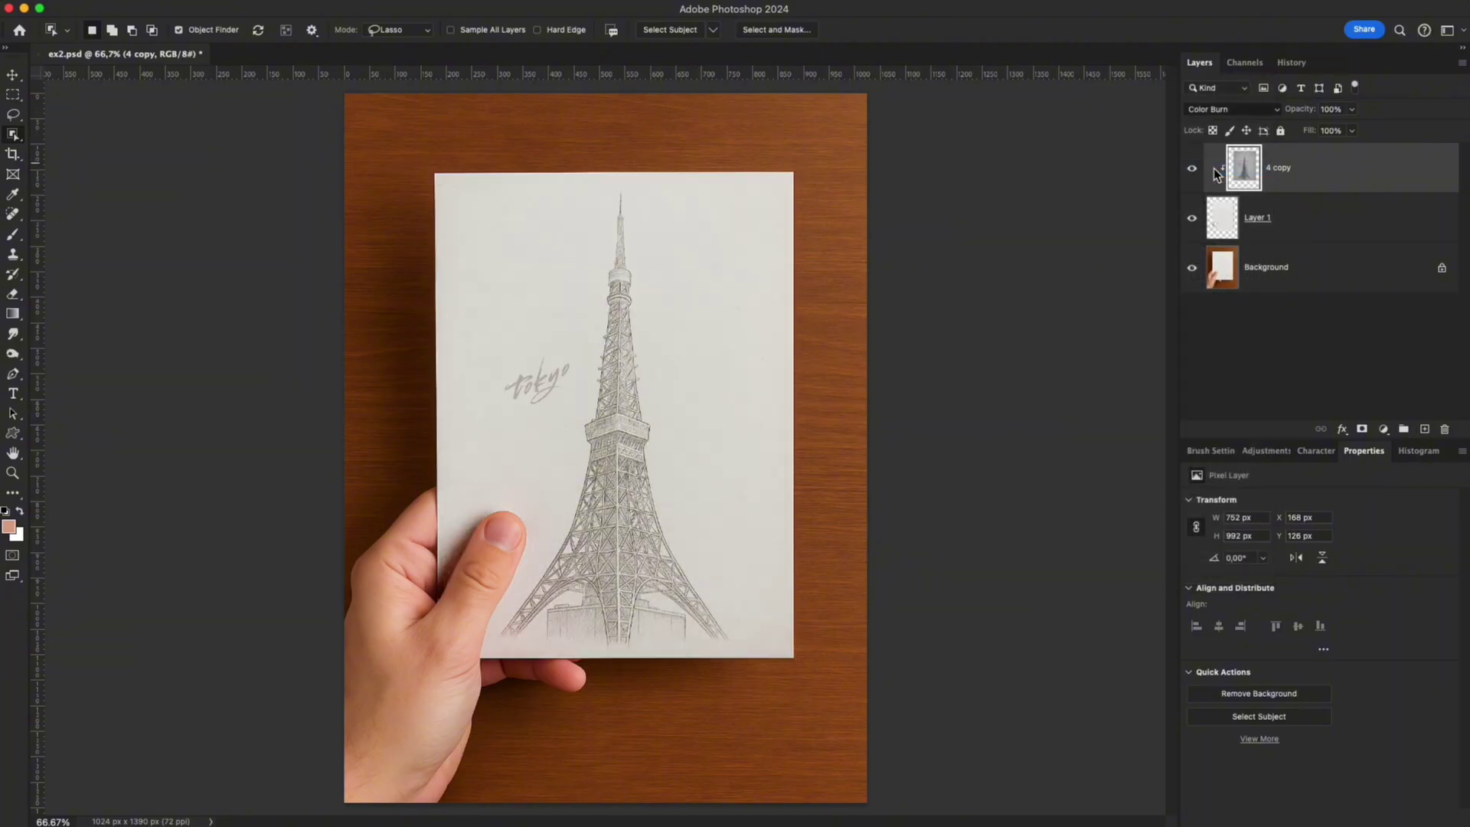
left_click(1193, 171)
left_click(1192, 171)
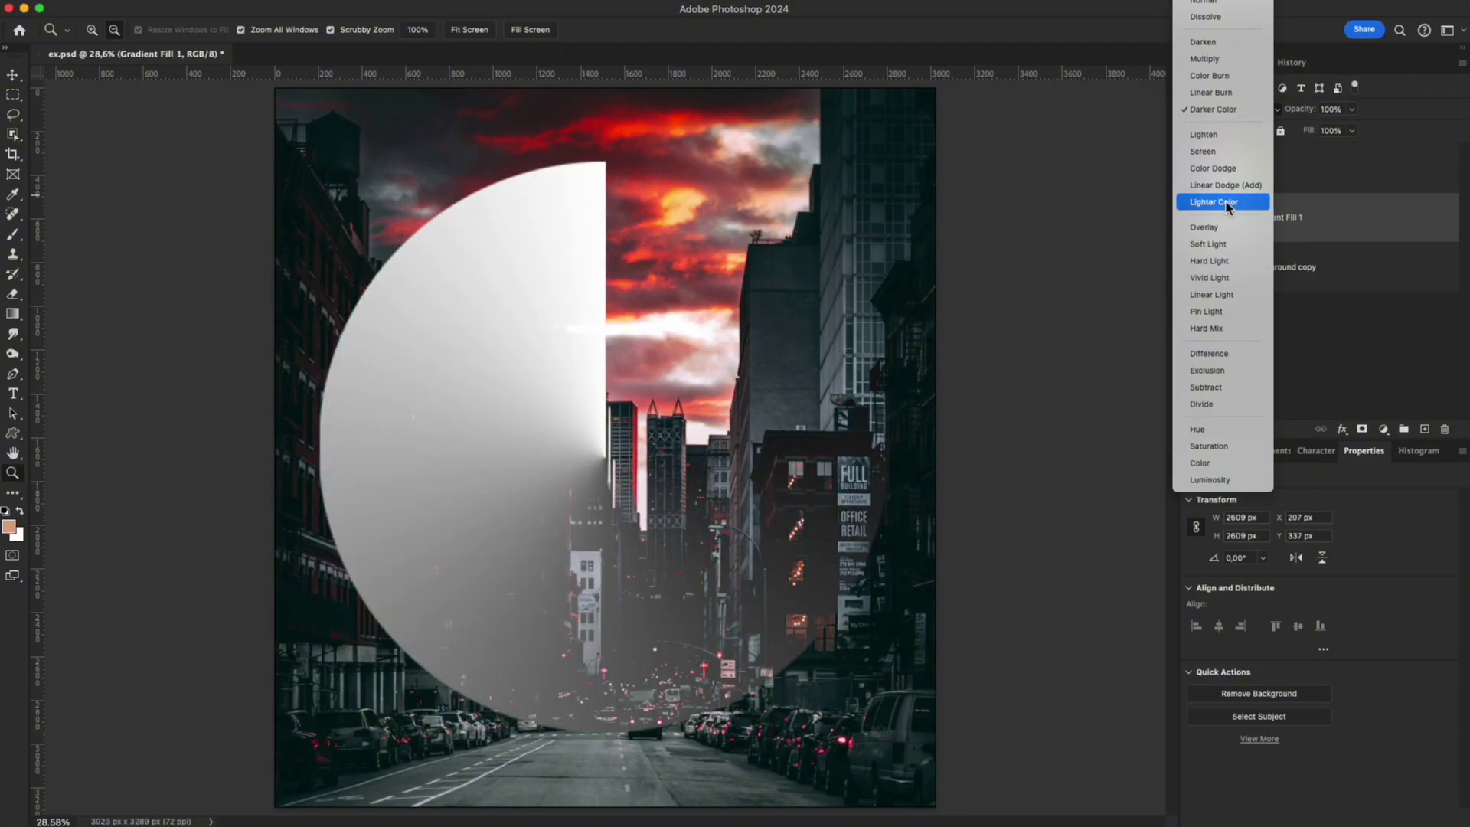
Cycle the gradient circle through Lighten, Screen, Color Dodge and Linear Dodge (Add), ending on Lighter Color
left_click(1219, 136)
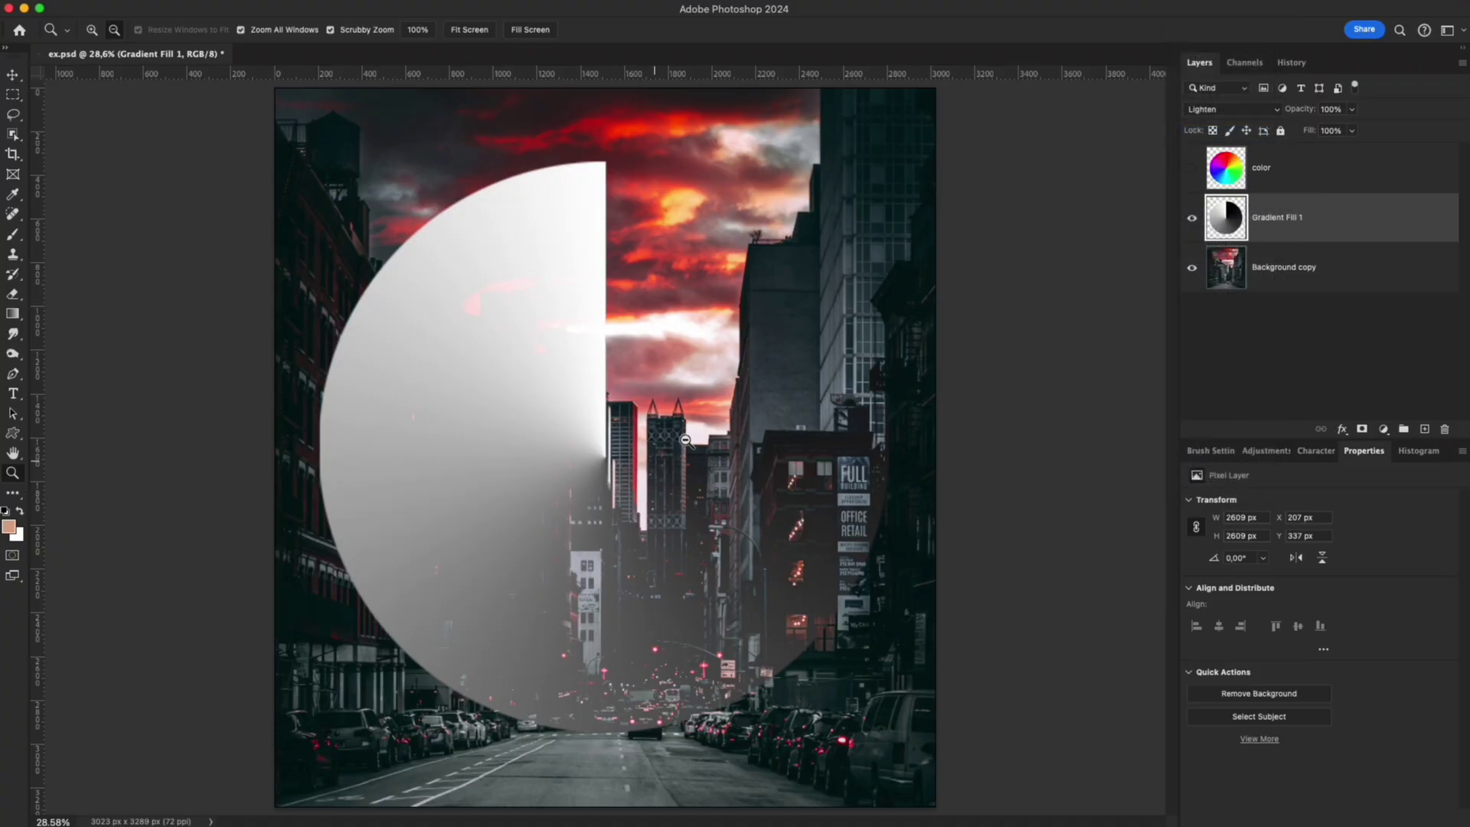
left_click(1218, 109)
left_click(1219, 127)
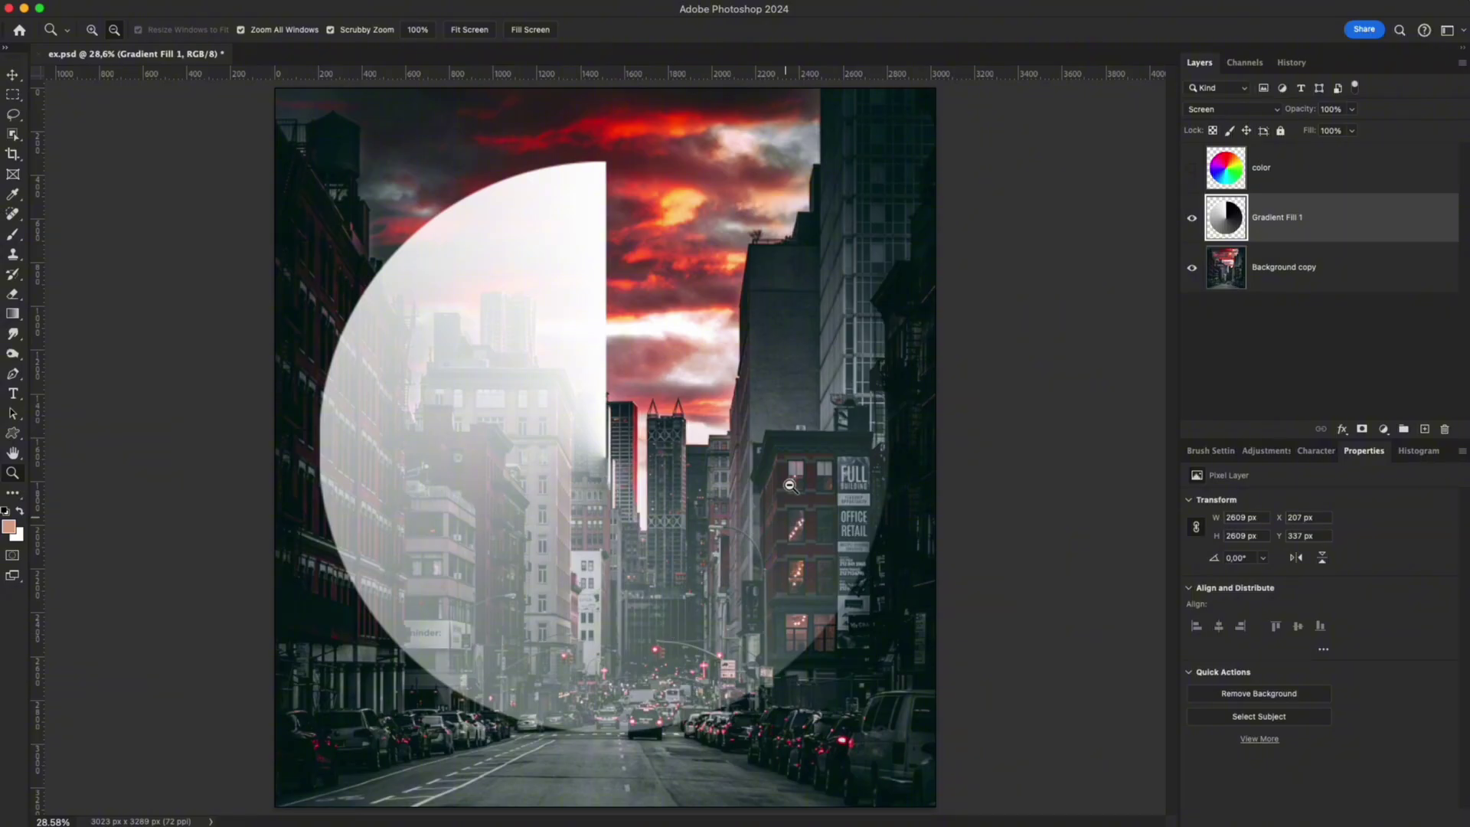
left_click(1225, 110)
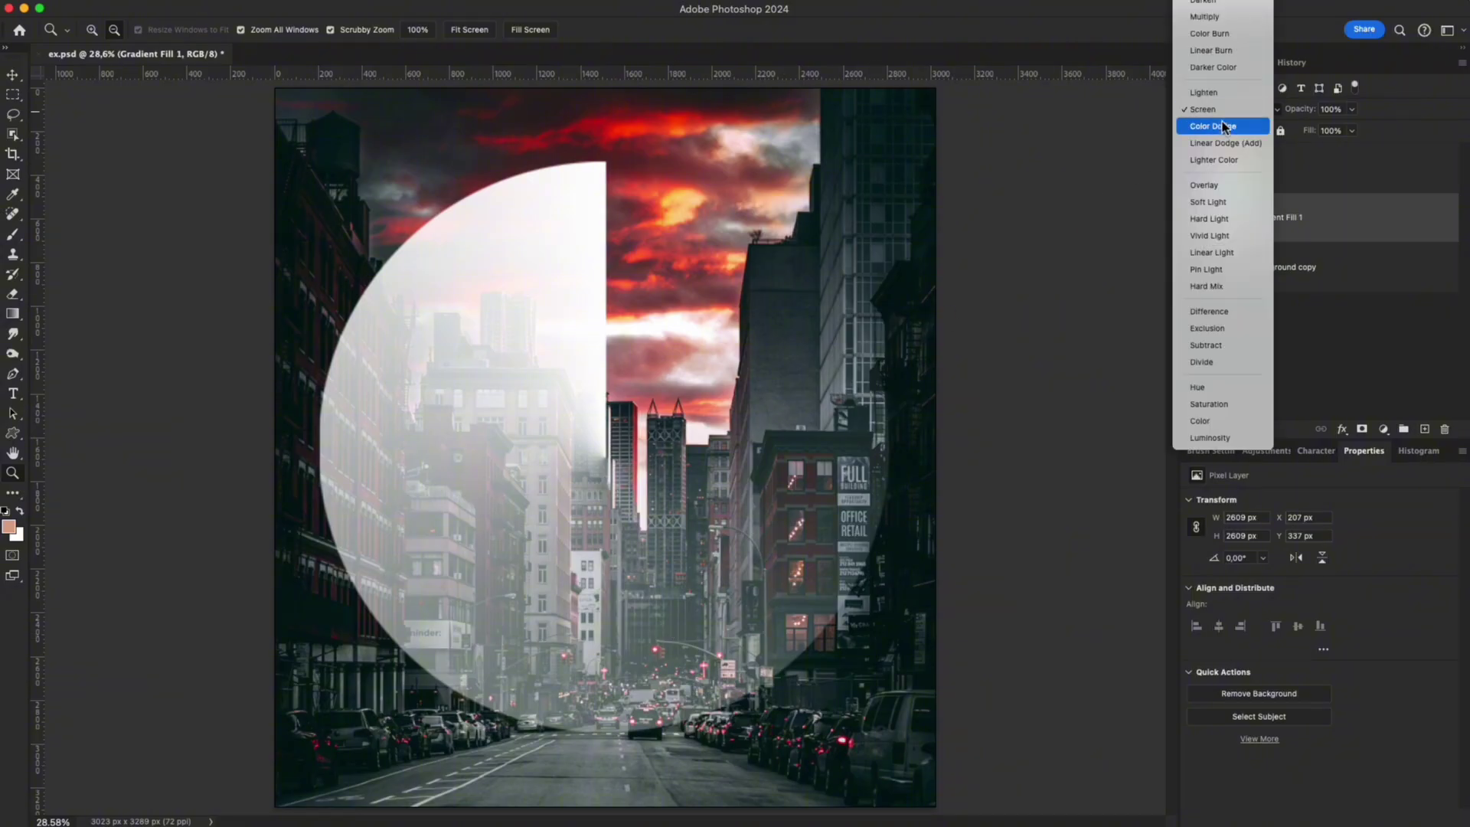
left_click(1223, 127)
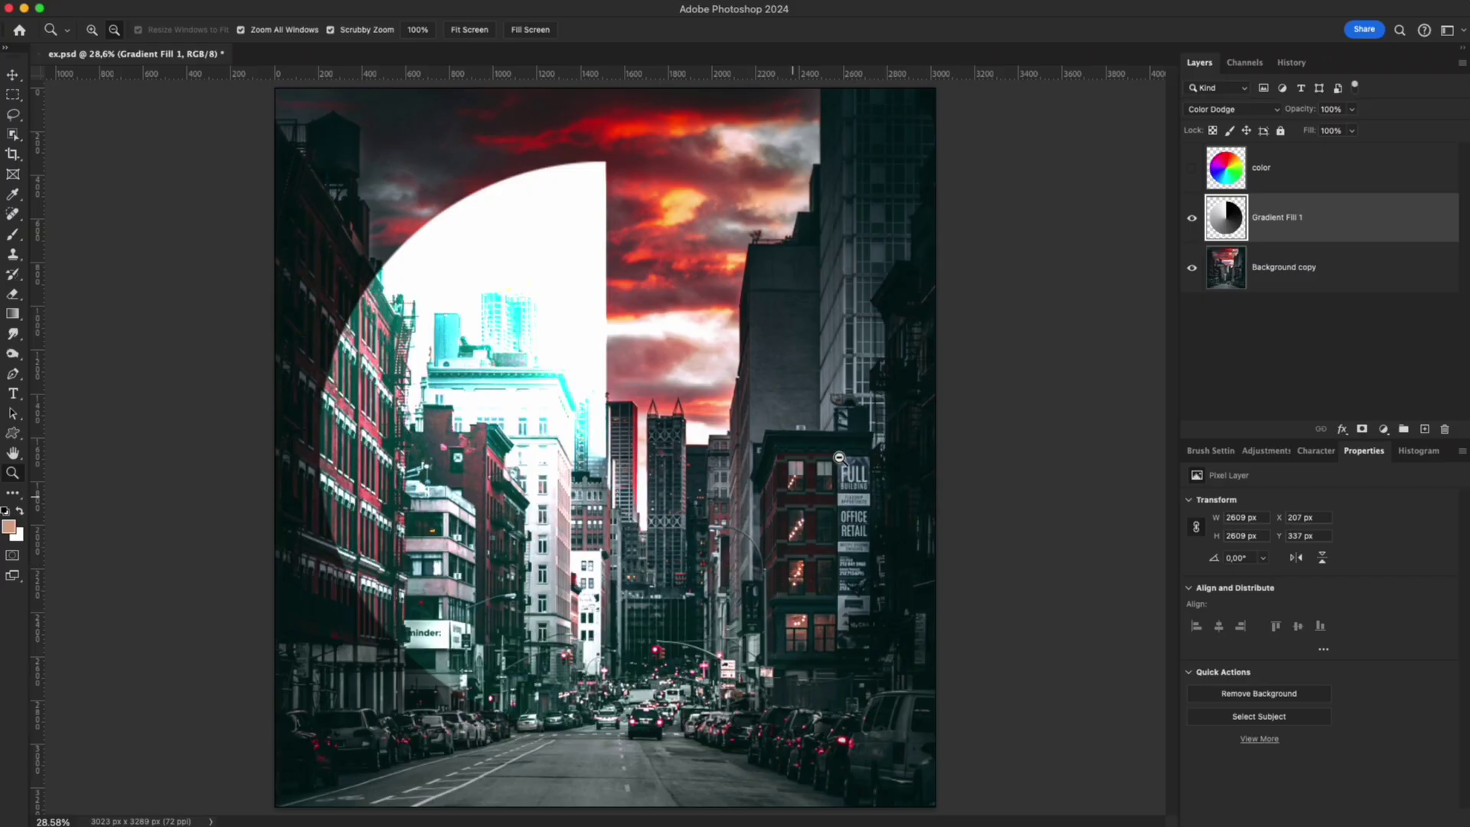
left_click(1222, 112)
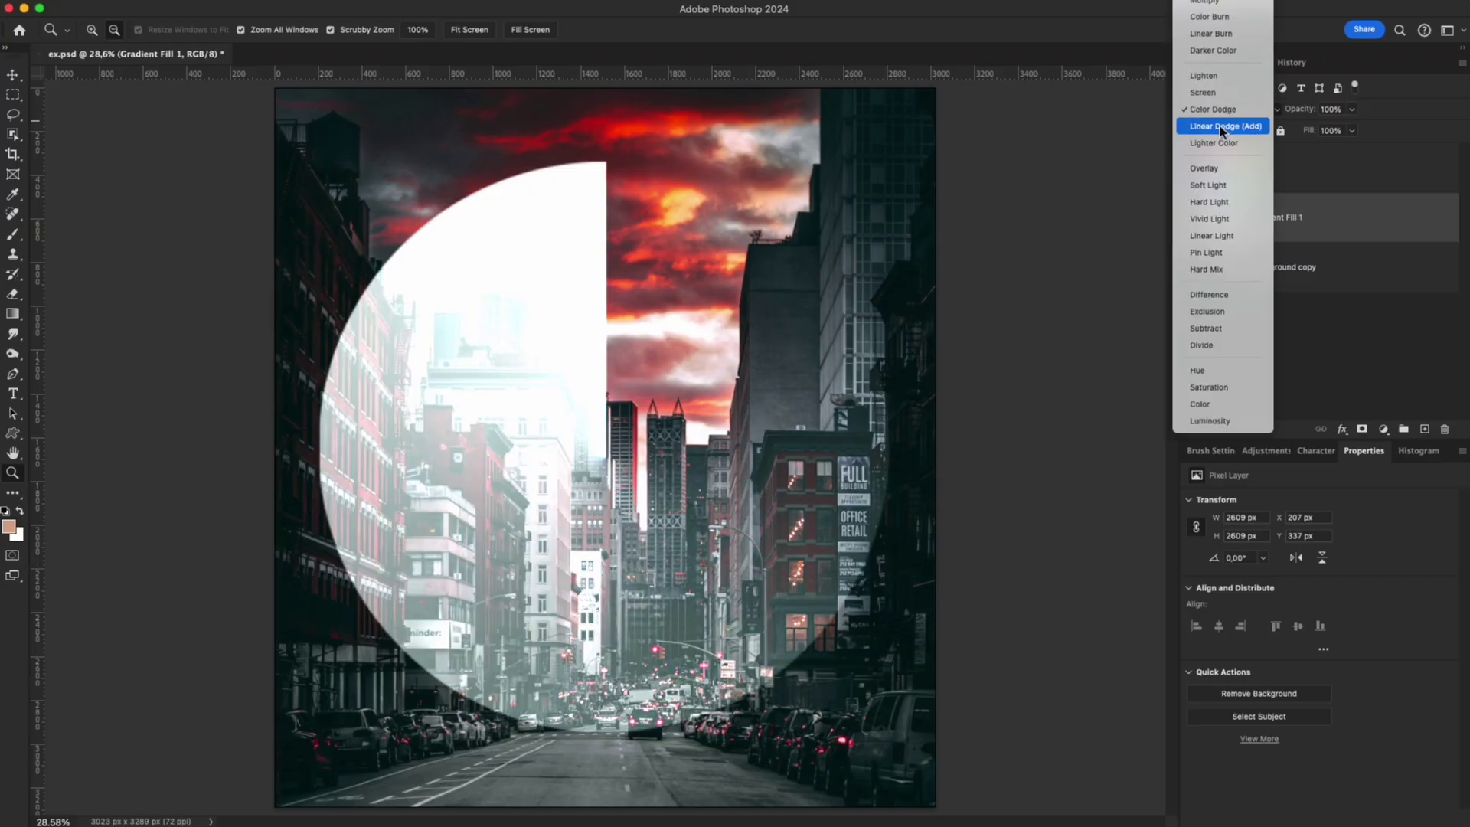
left_click(1222, 127)
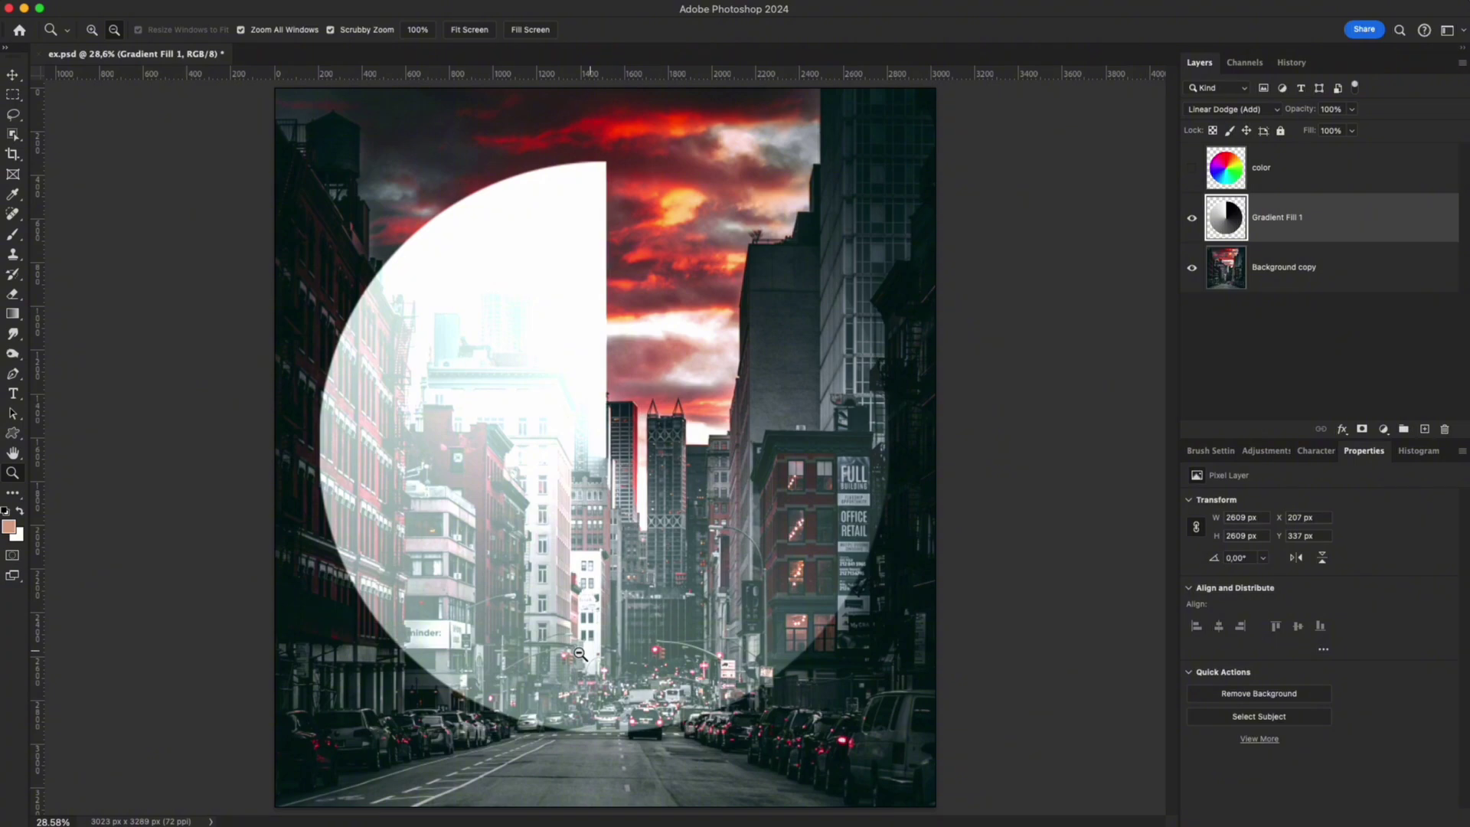
left_click(1218, 109)
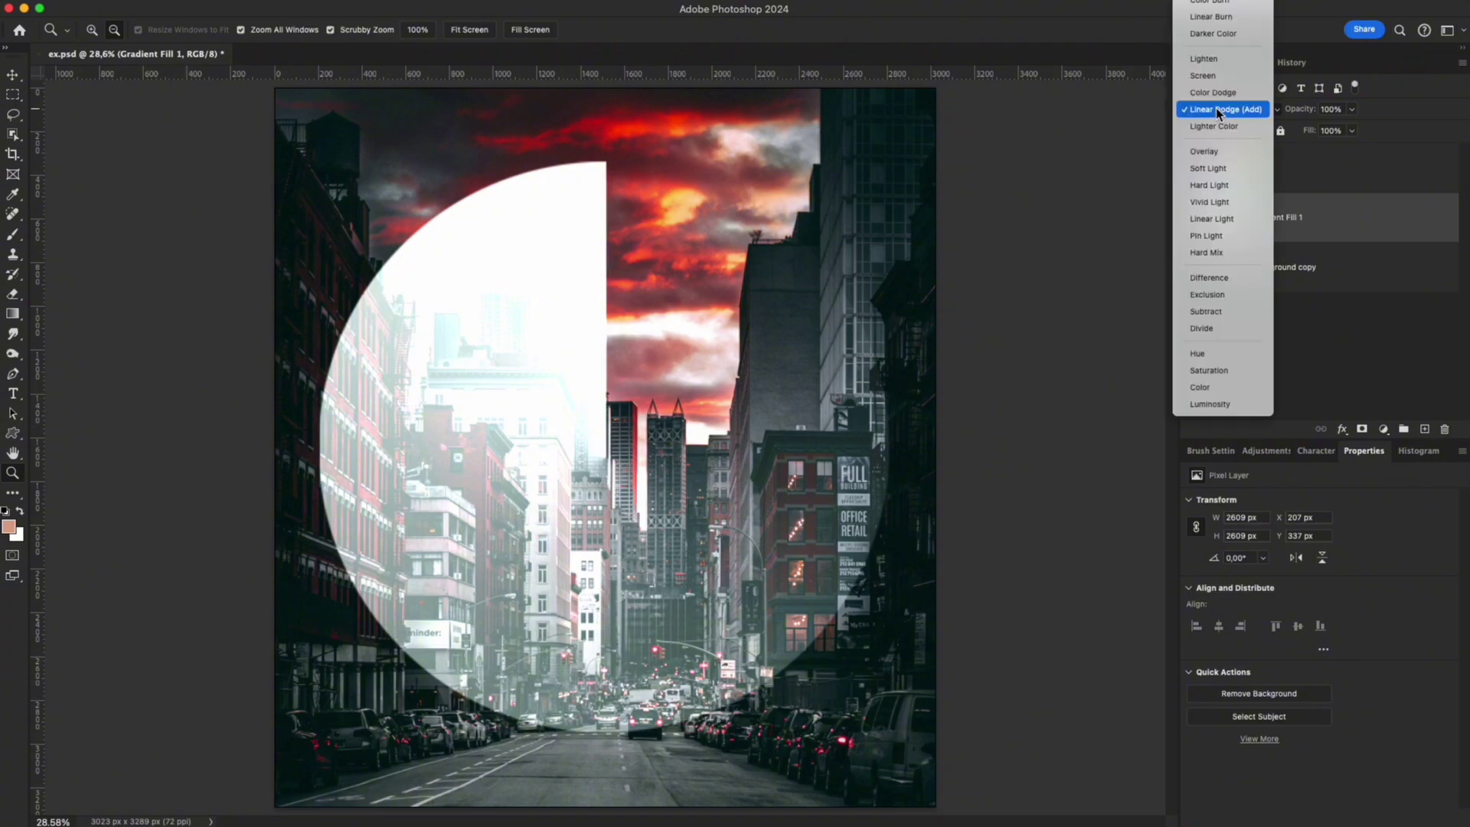
left_click(1220, 127)
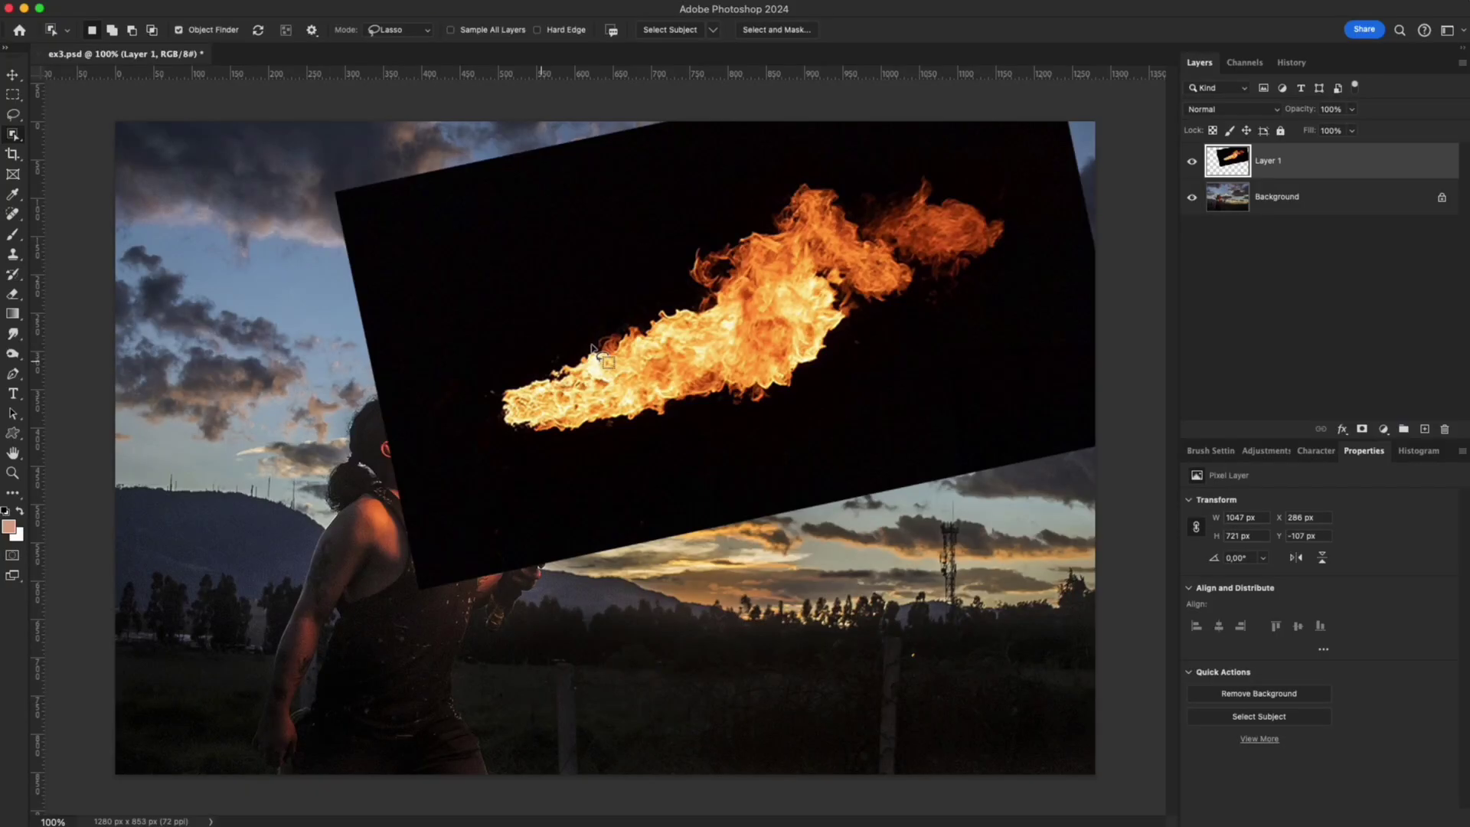
Set the flame layer to Screen and compare it, then set the smoke layer to Linear Dodge (Add)
left_click(1219, 111)
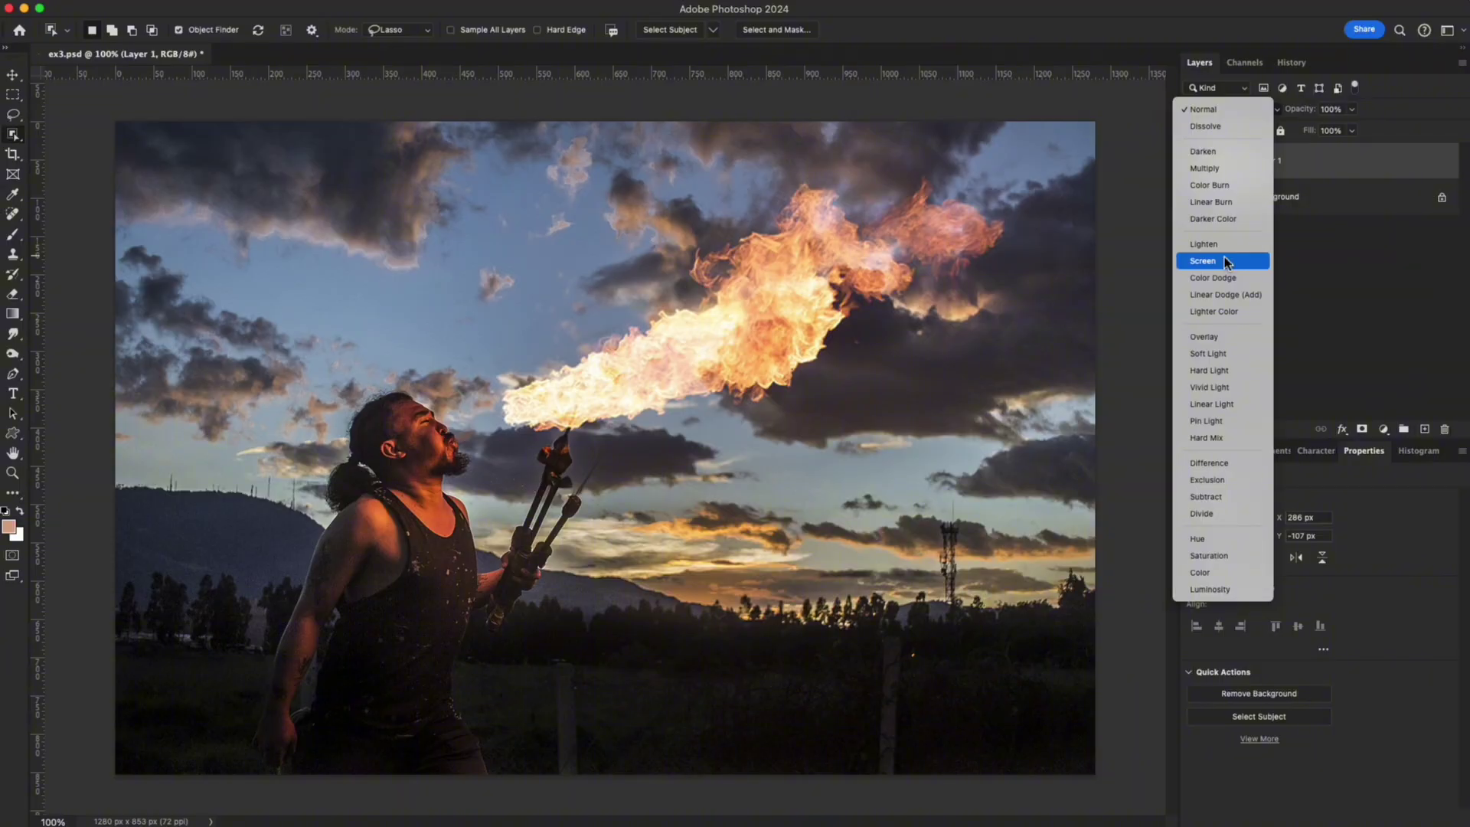
left_click(1224, 259)
left_click(1192, 162)
left_click(1193, 163)
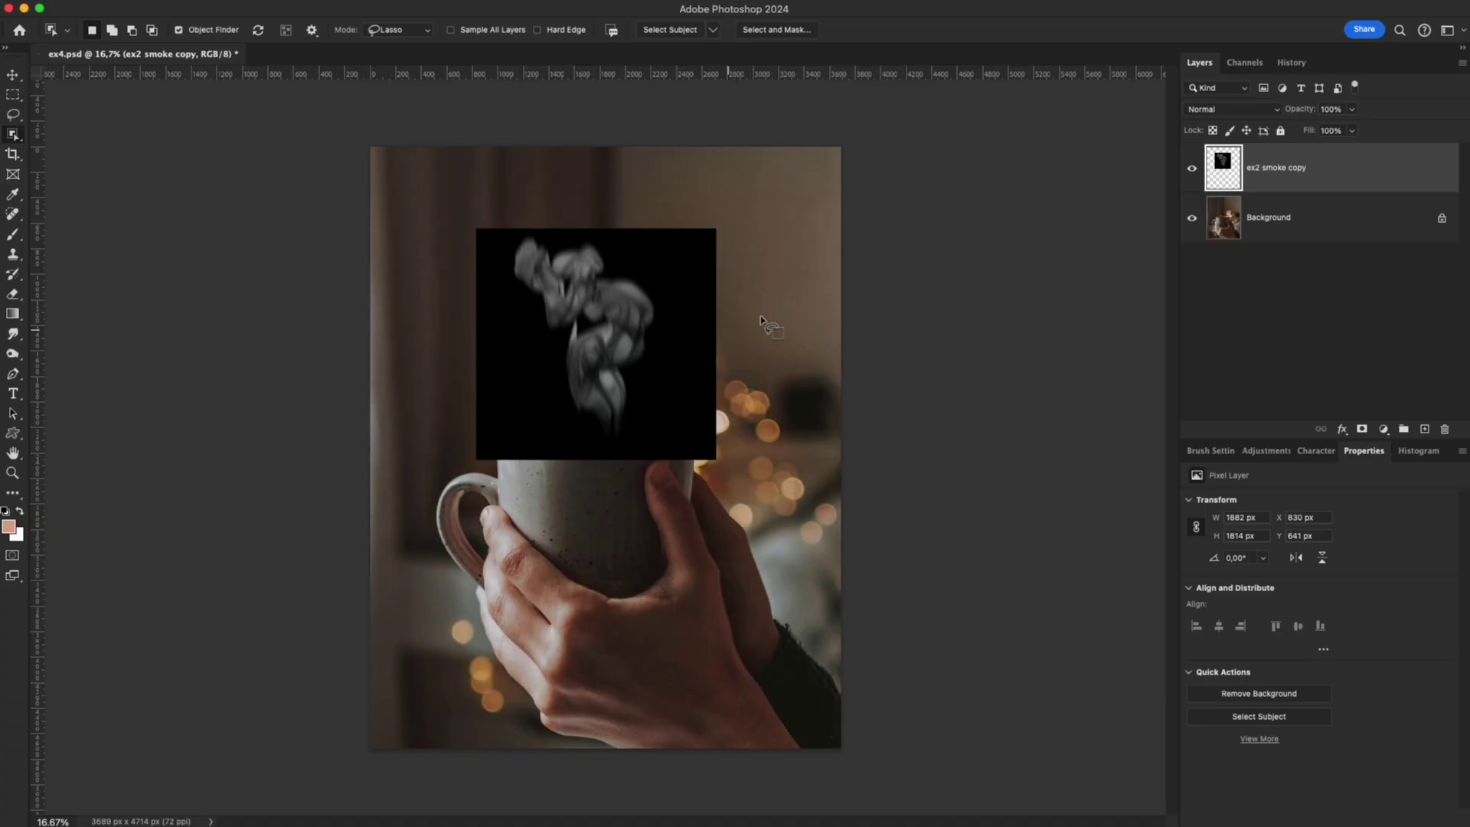
left_click(1220, 107)
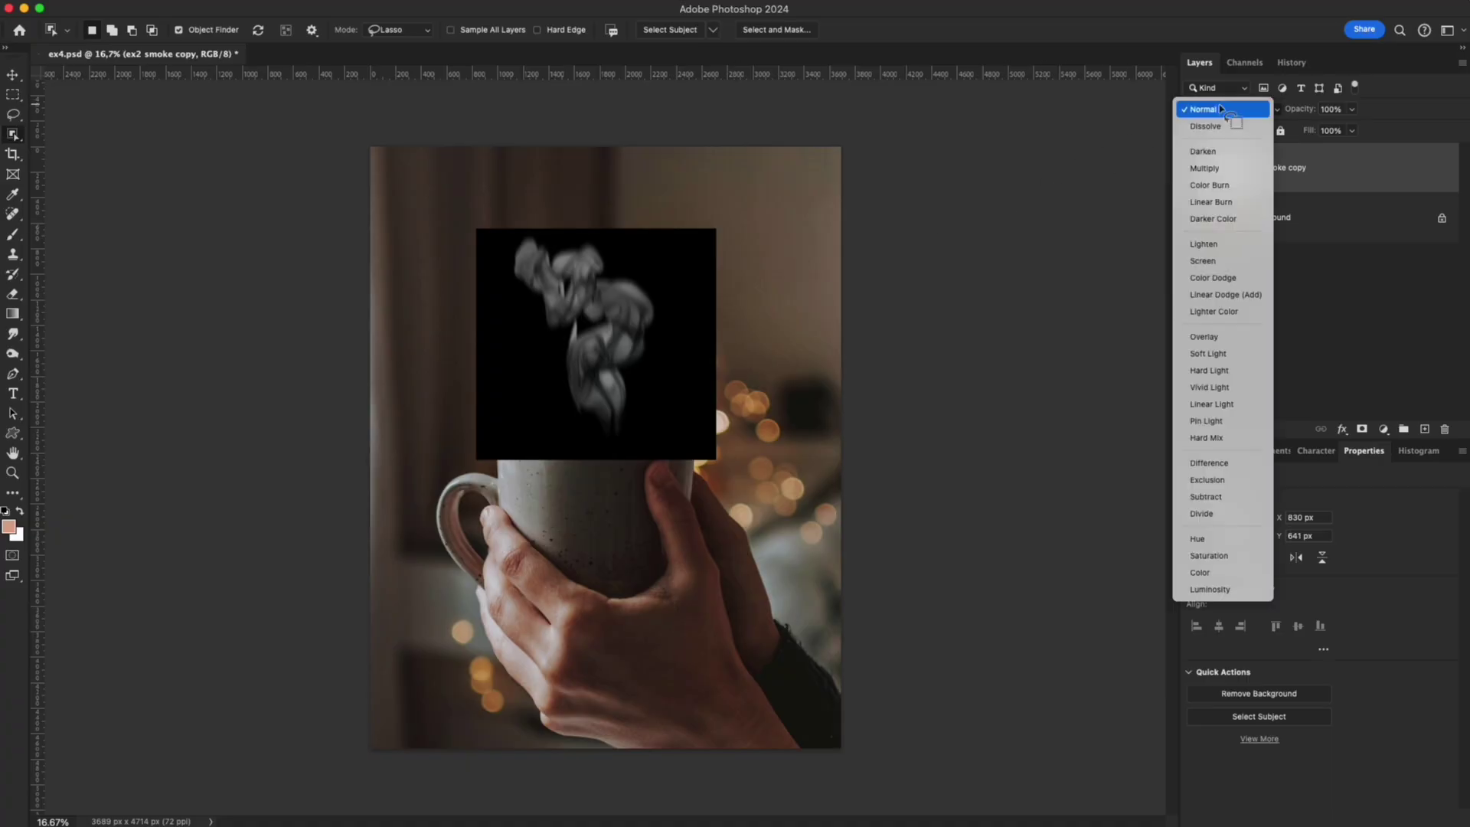
left_click(1223, 294)
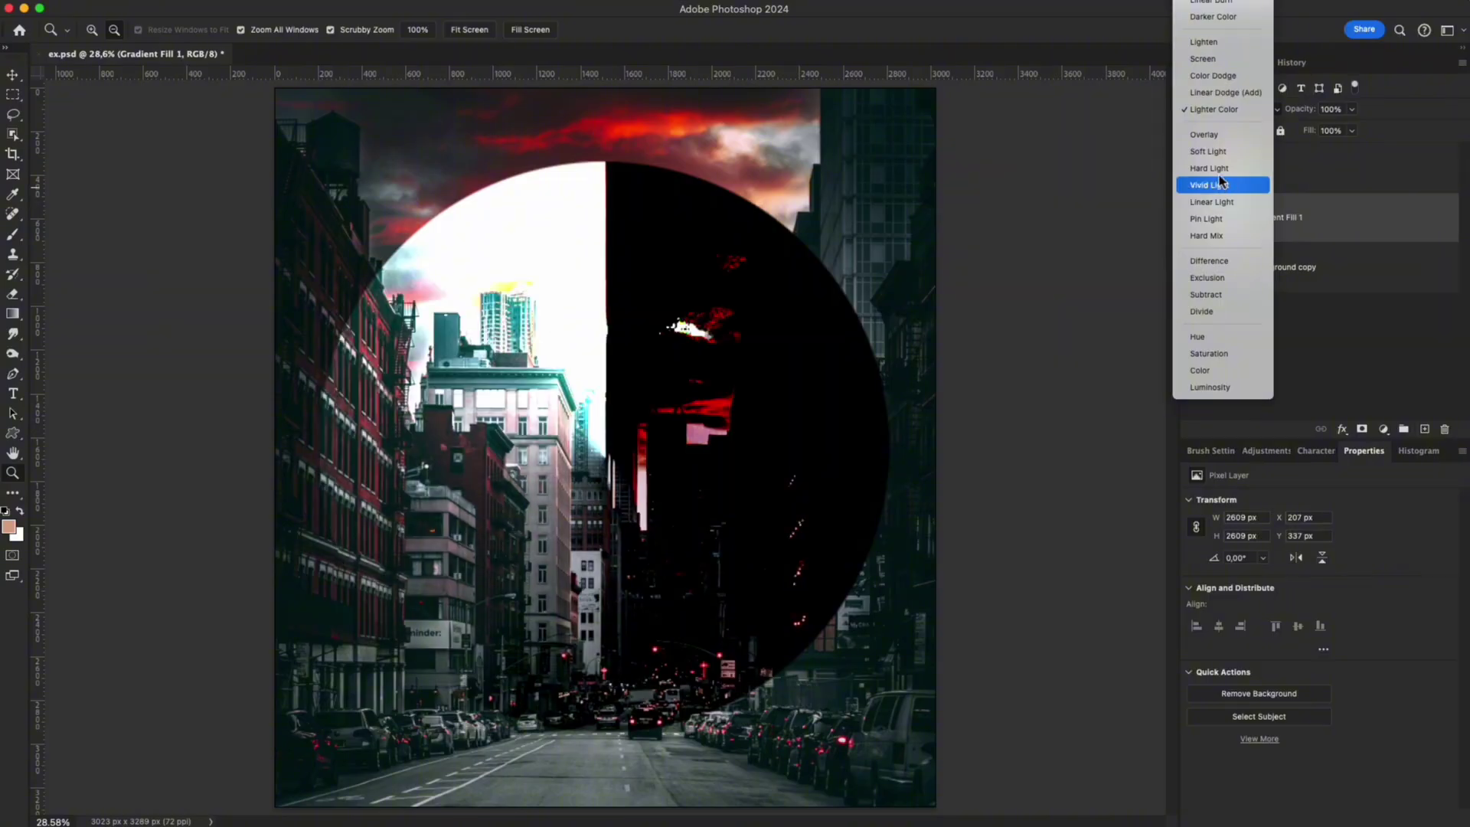
Try Overlay, Soft Light, Hard Light and Vivid Light on the gradient circle layer
left_click(1221, 134)
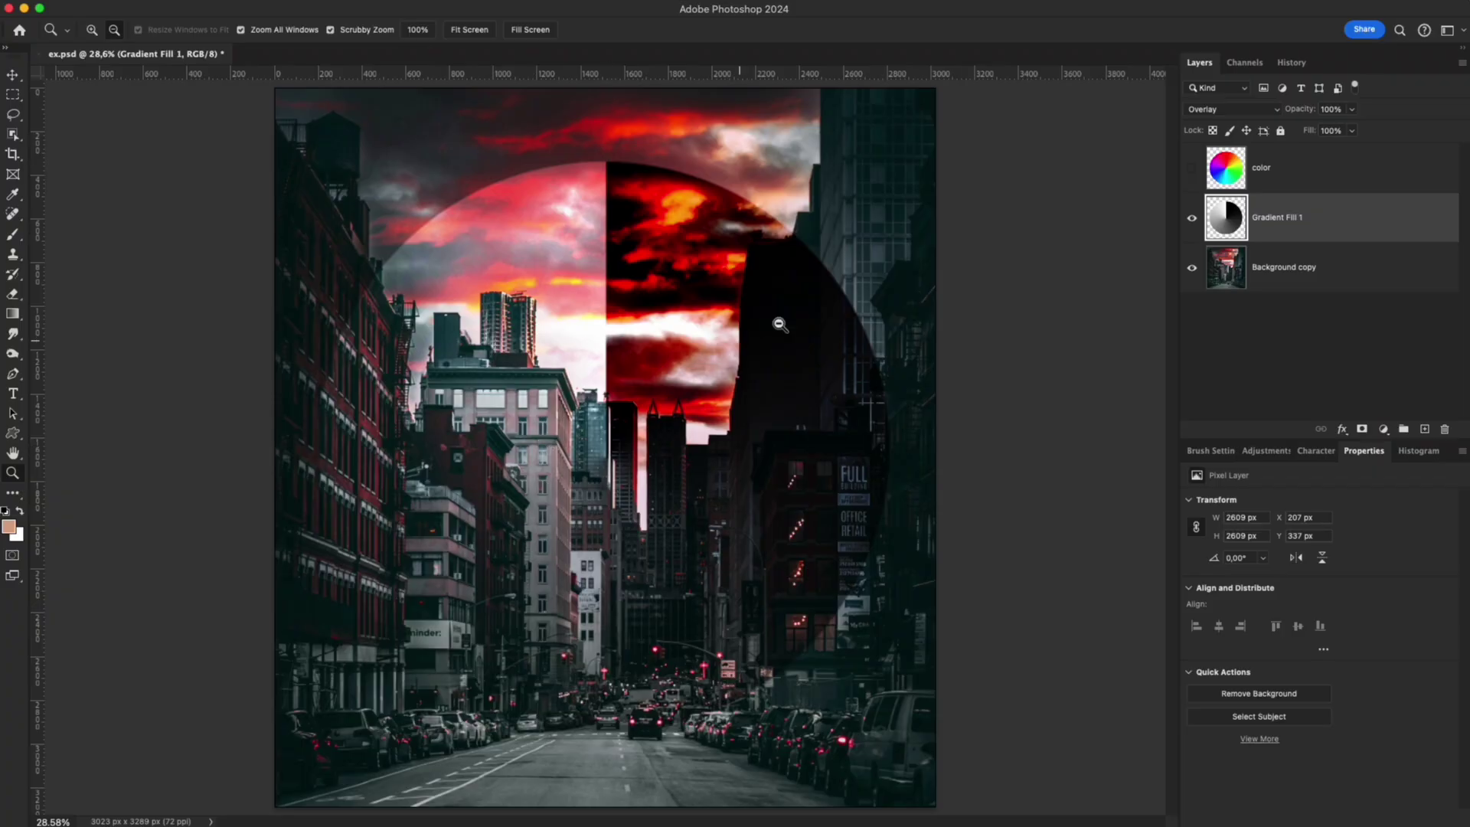
left_click(1225, 113)
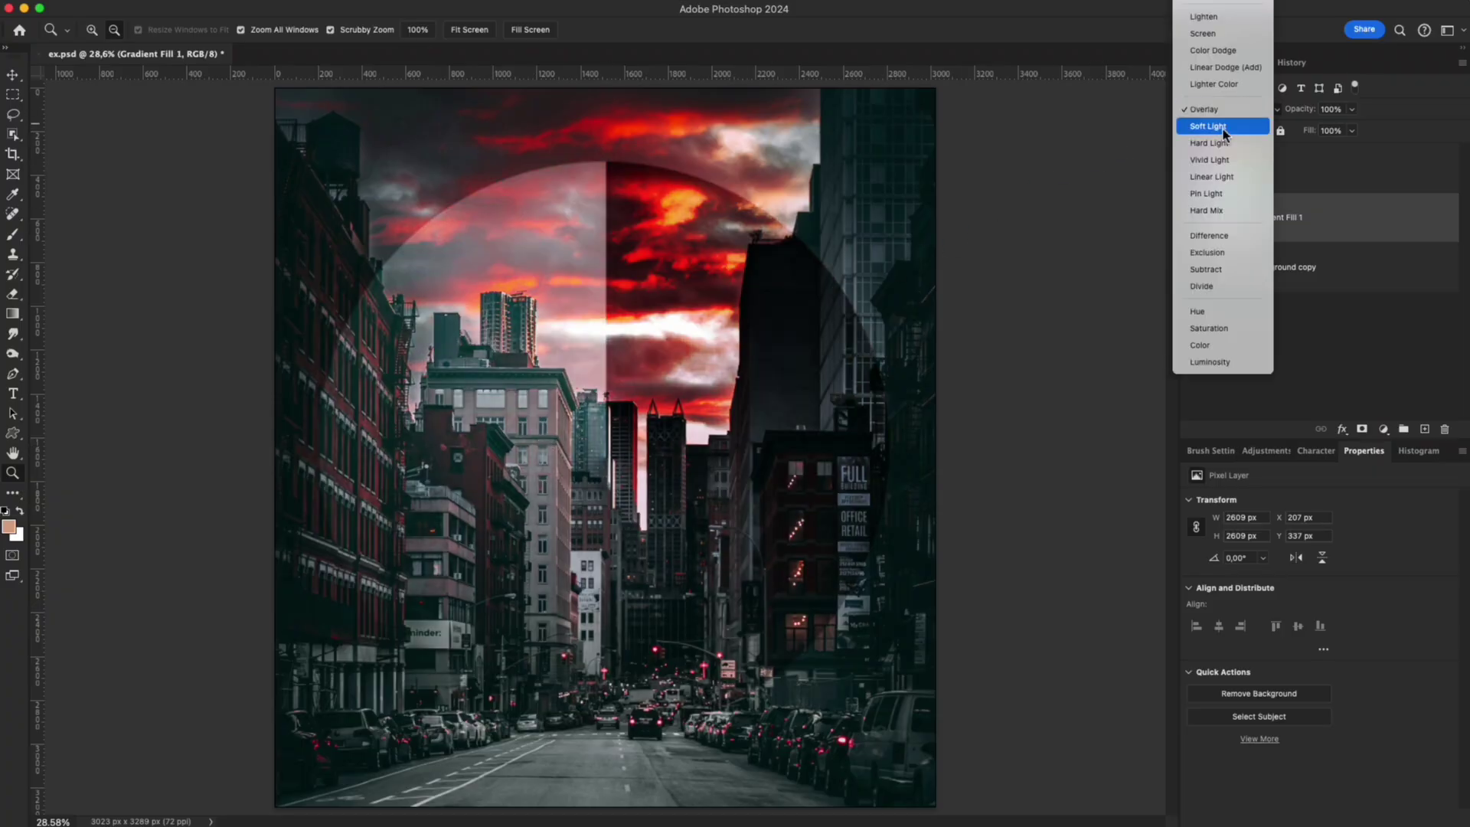
left_click(1223, 130)
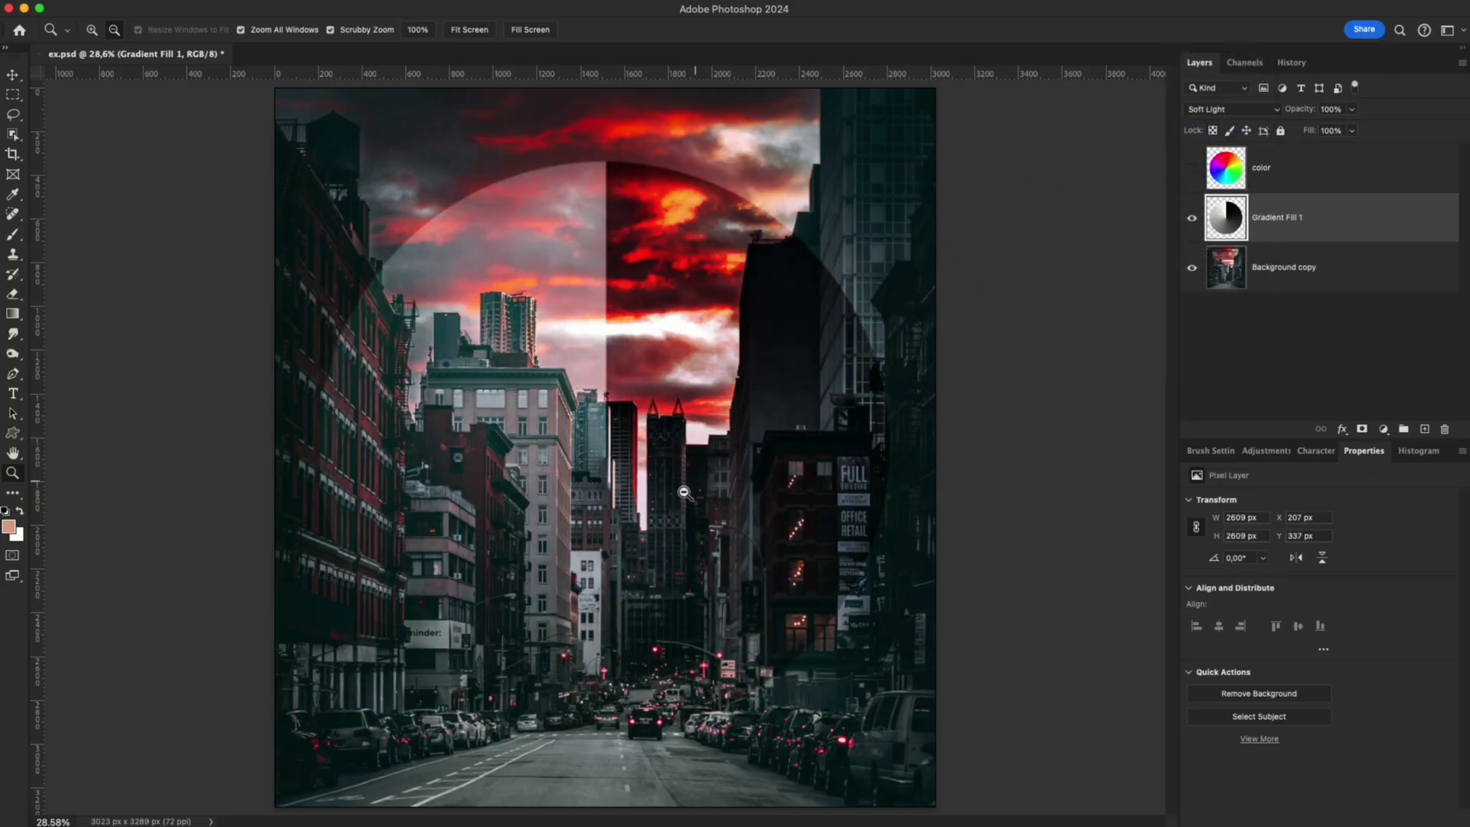
left_click(1224, 111)
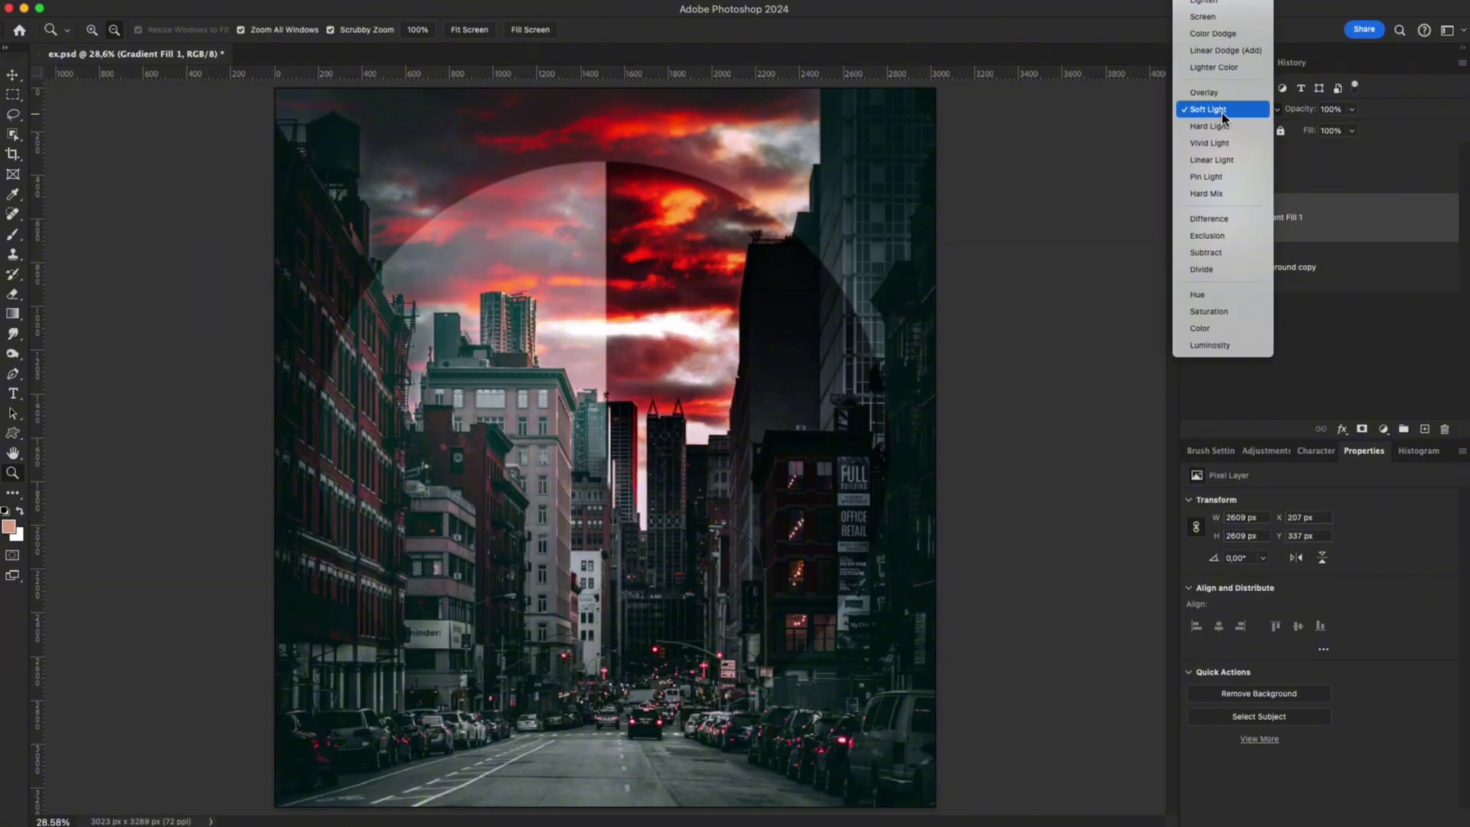
left_click(1217, 126)
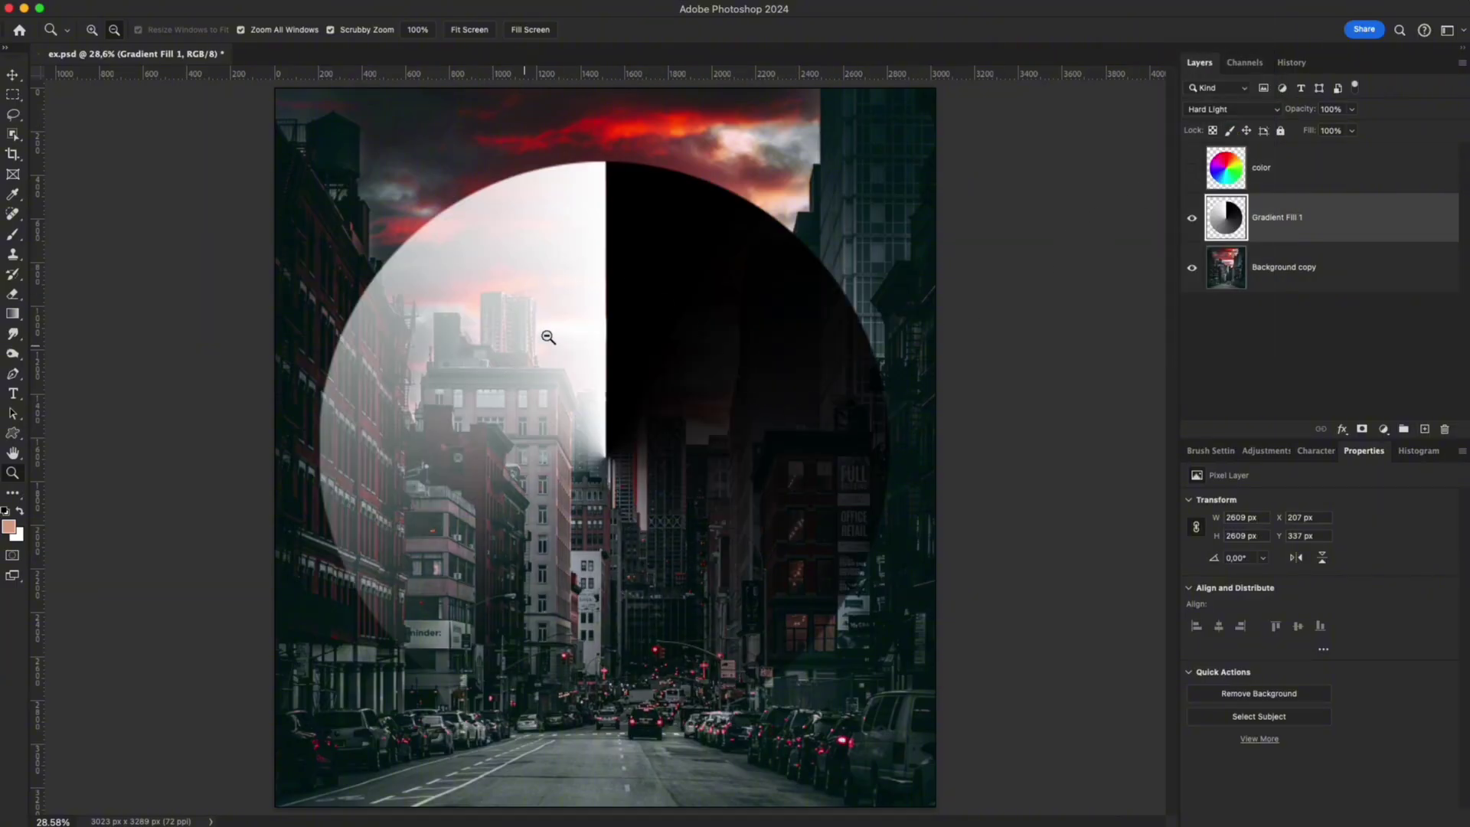
left_click(1227, 111)
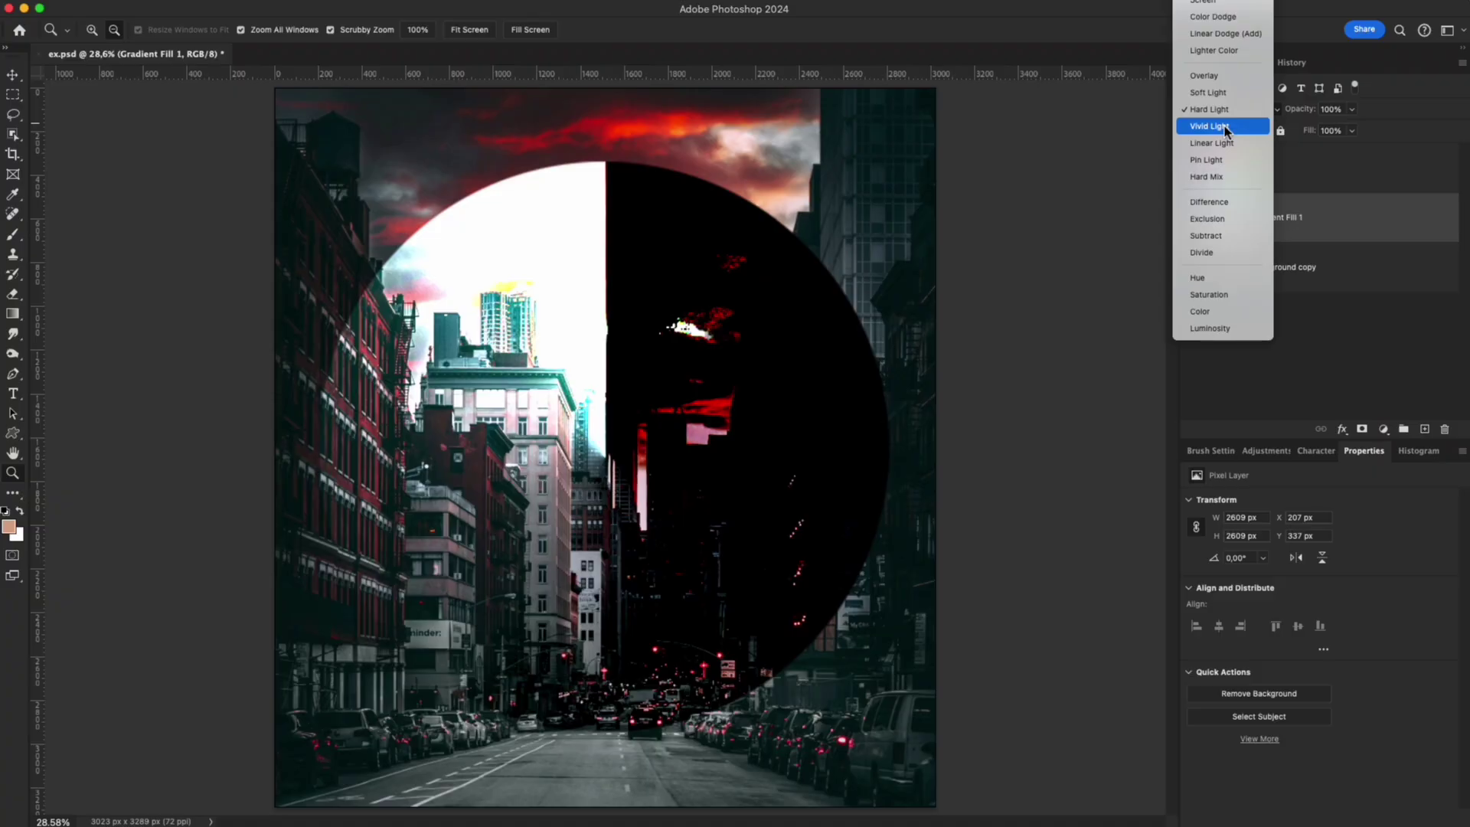
left_click(1225, 127)
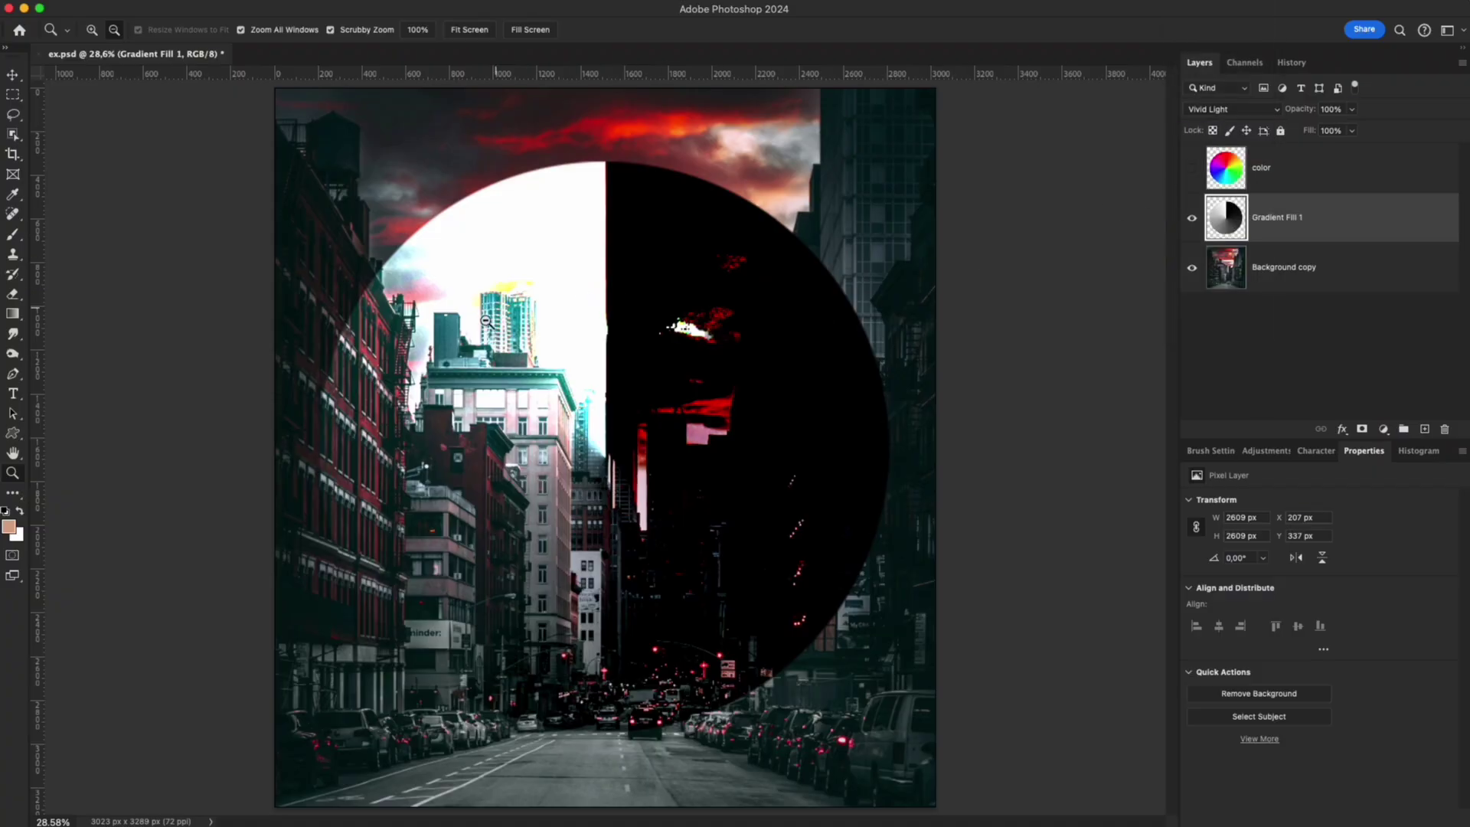
Continue through Linear Light and Pin Light, leaving the circle on Hard Mix
left_click(1228, 111)
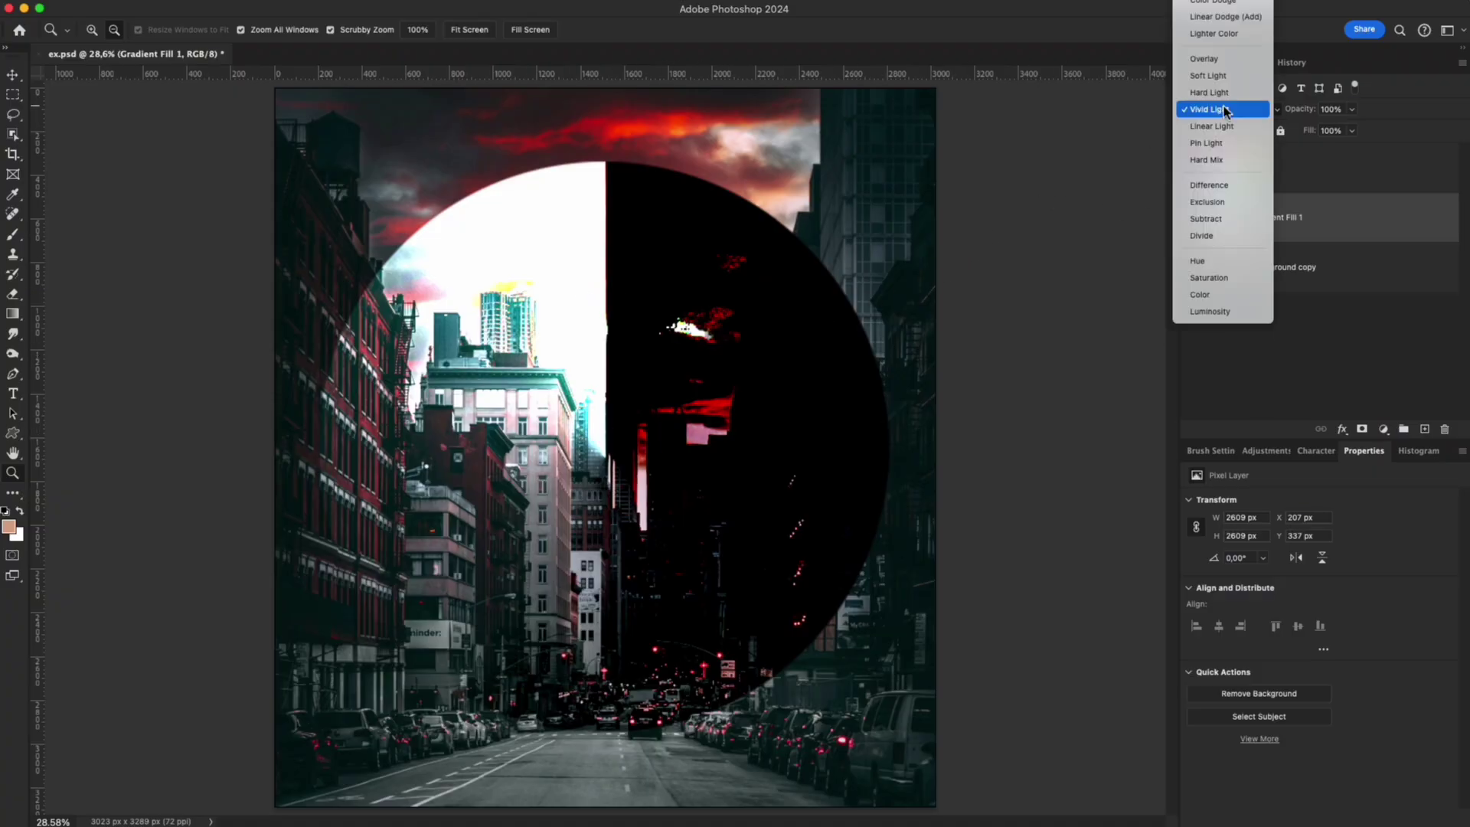
left_click(1225, 127)
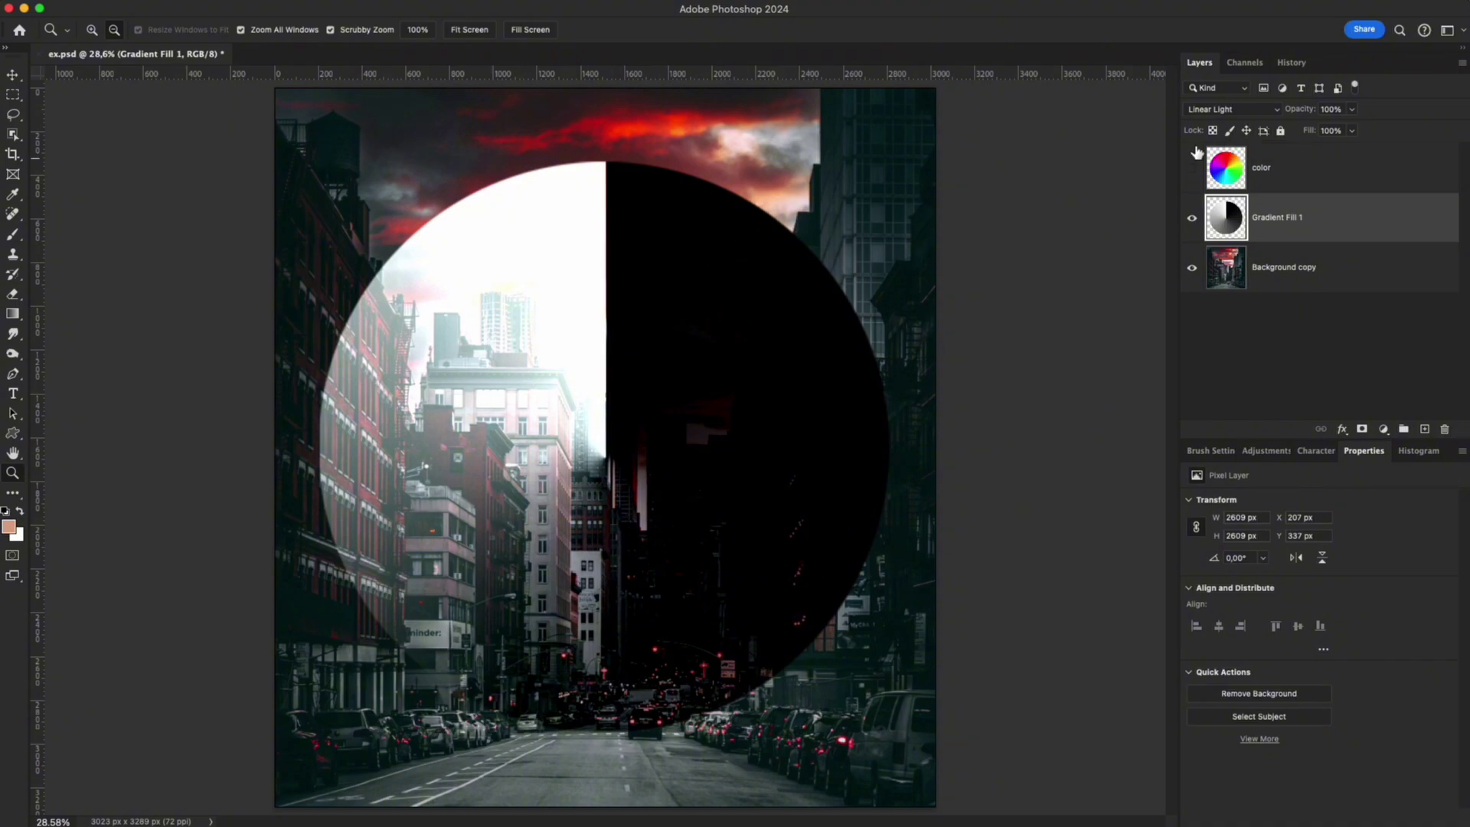
left_click(1229, 109)
left_click(1207, 126)
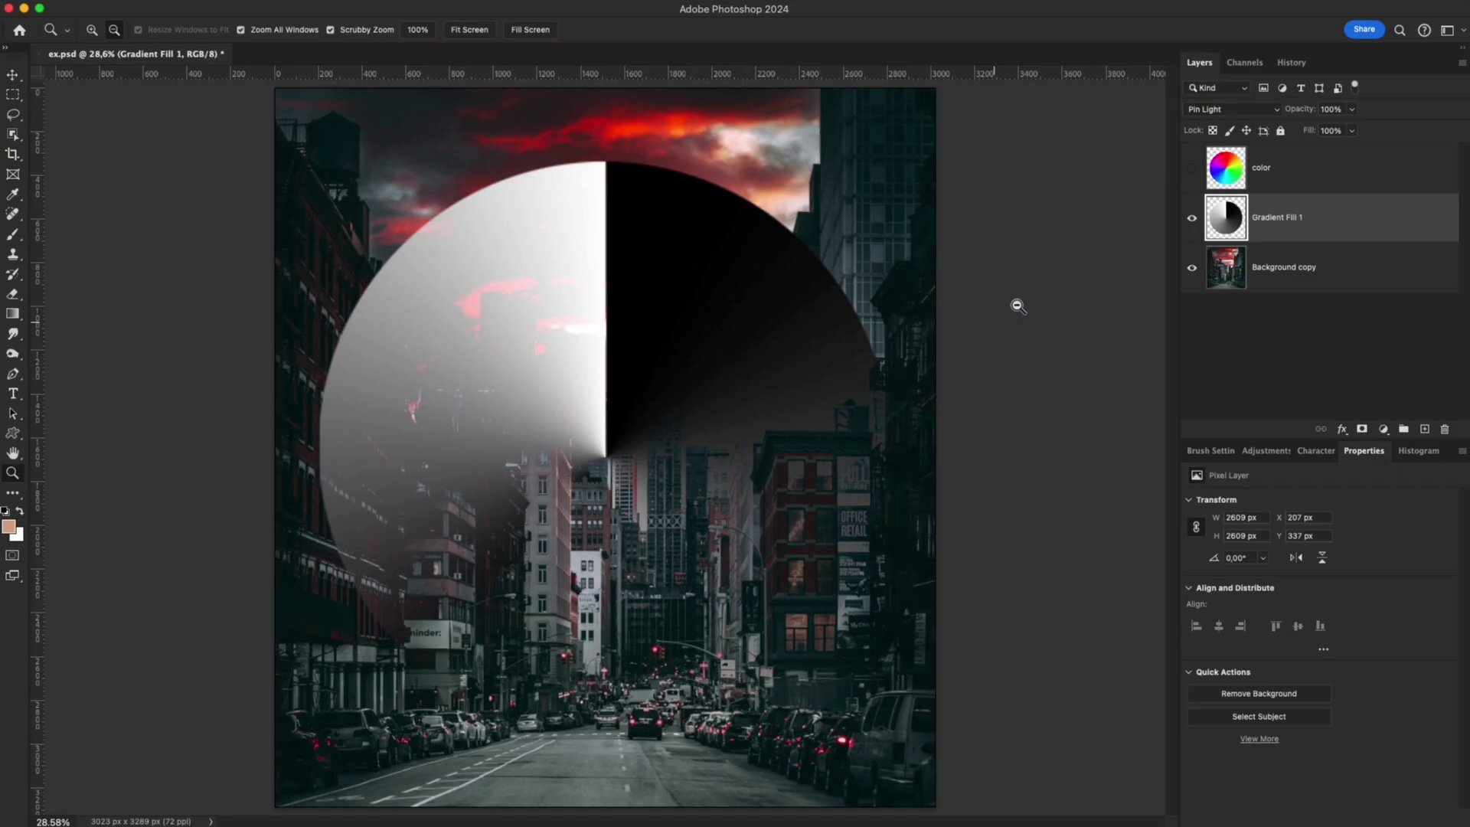
left_click(1229, 109)
left_click(1223, 126)
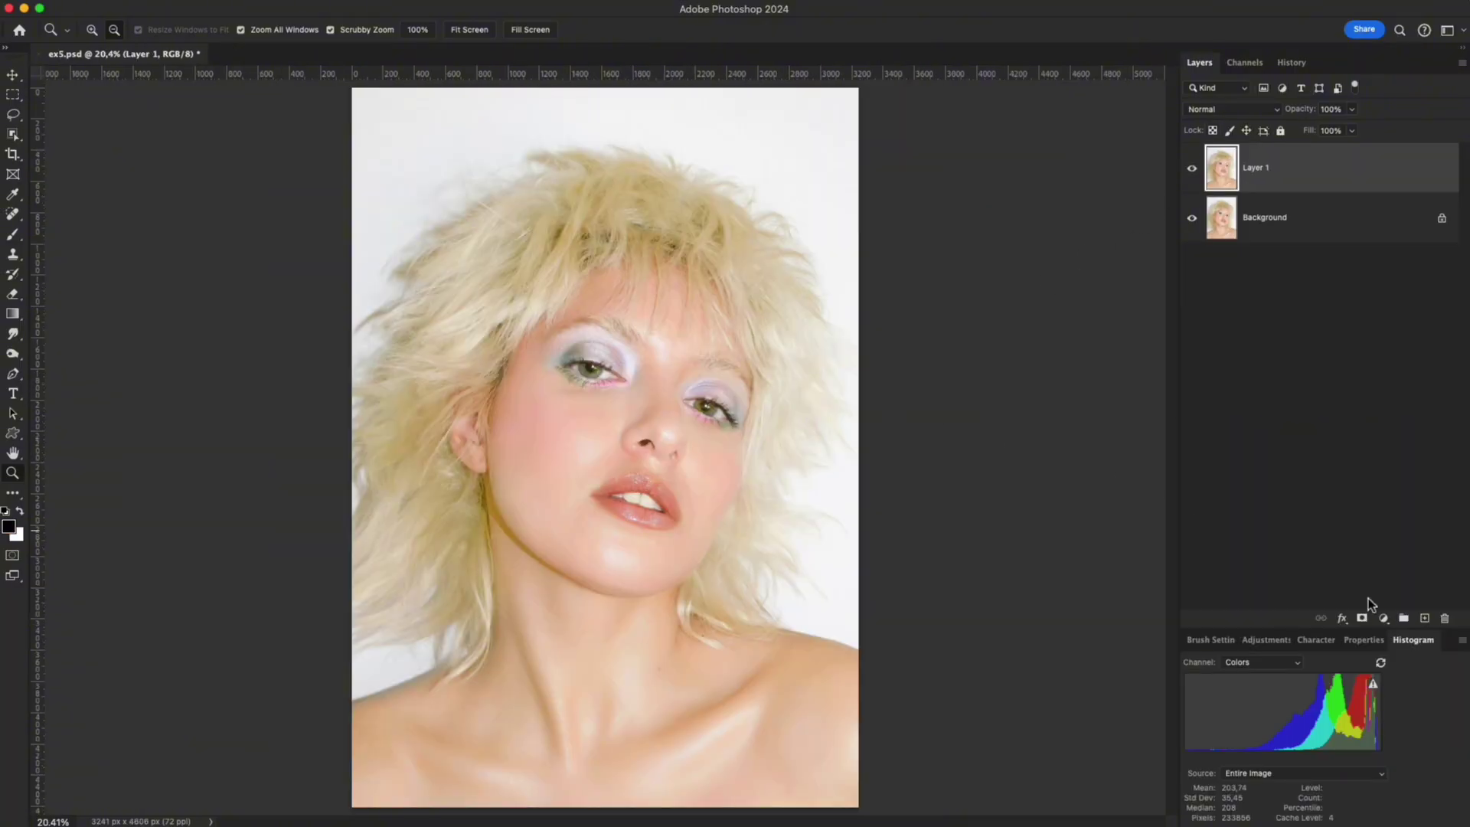
Add a new Layer 2 filled with 50% Gray and set it to Soft Light
left_click(1425, 618)
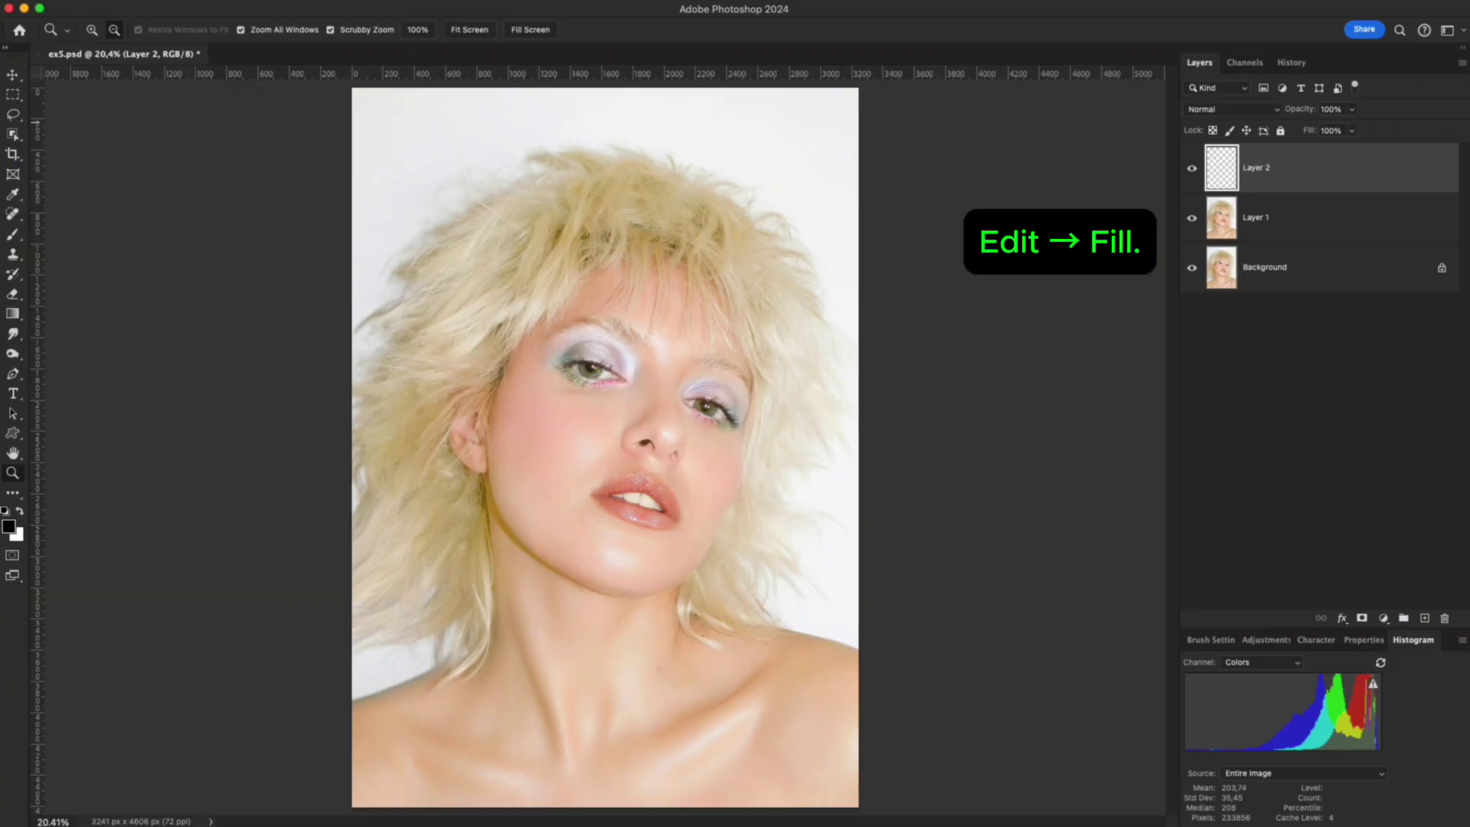
key("shift+F5")
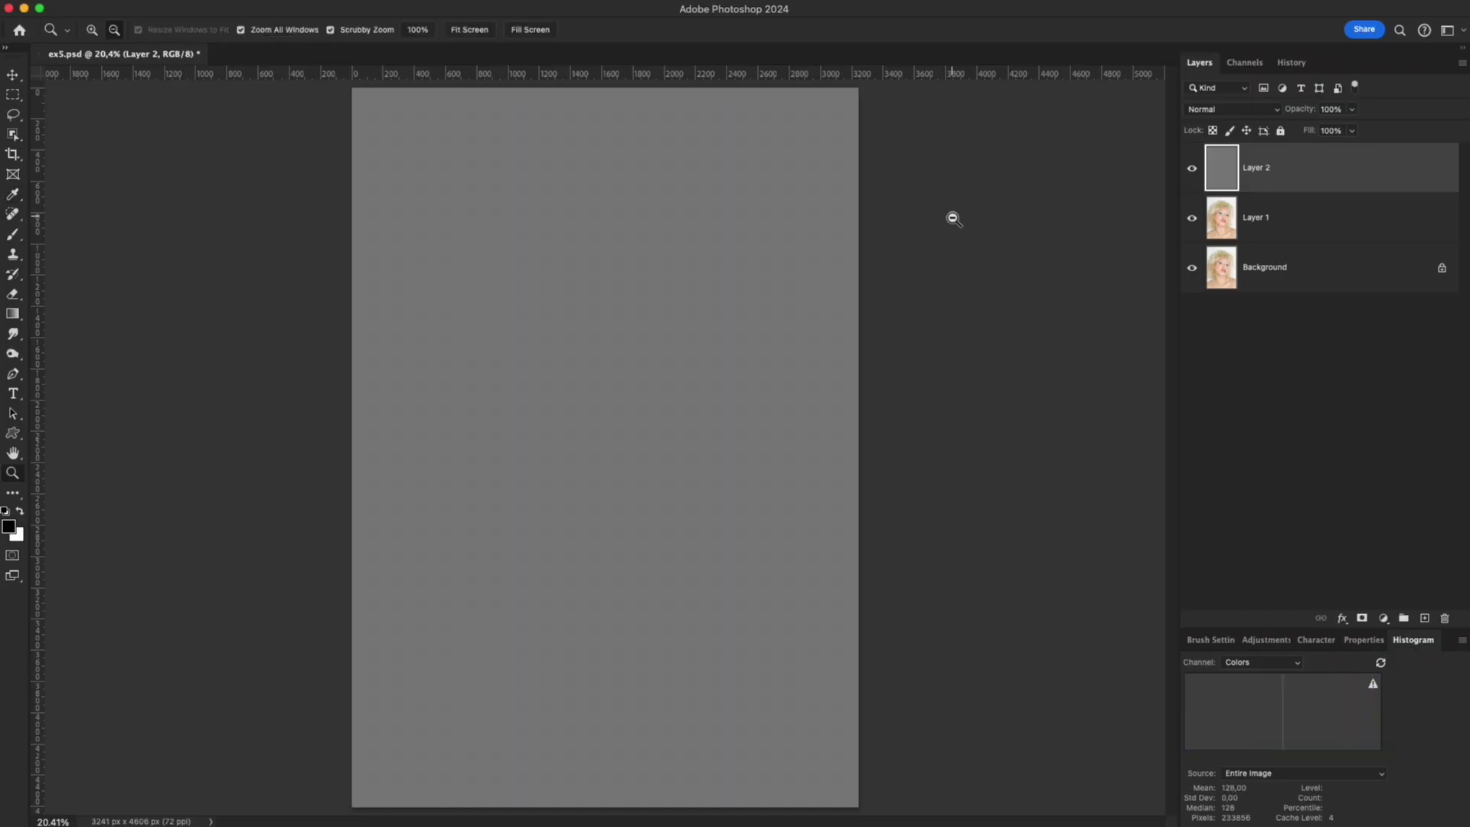
left_click(1210, 111)
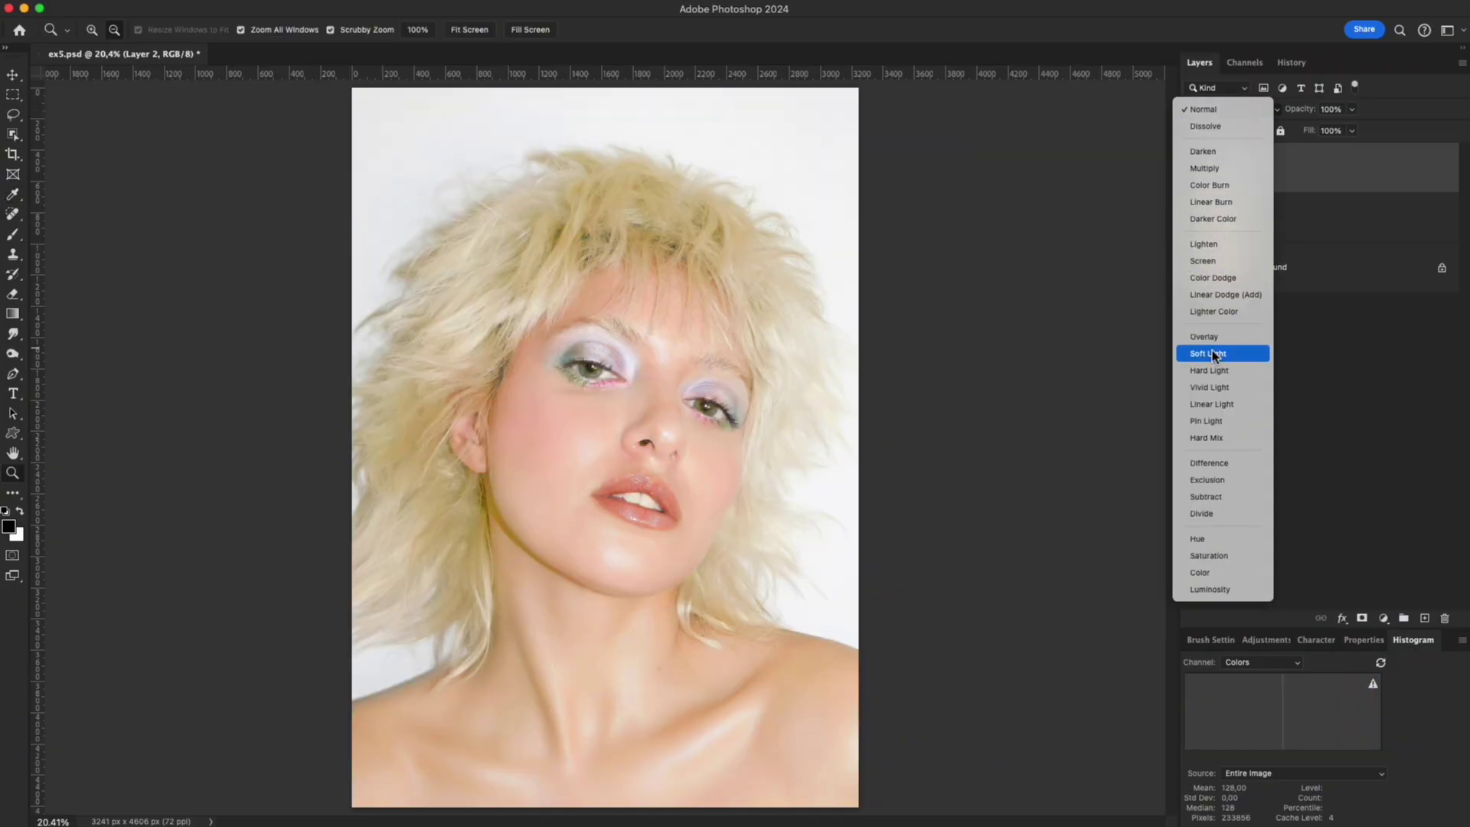
left_click(1211, 353)
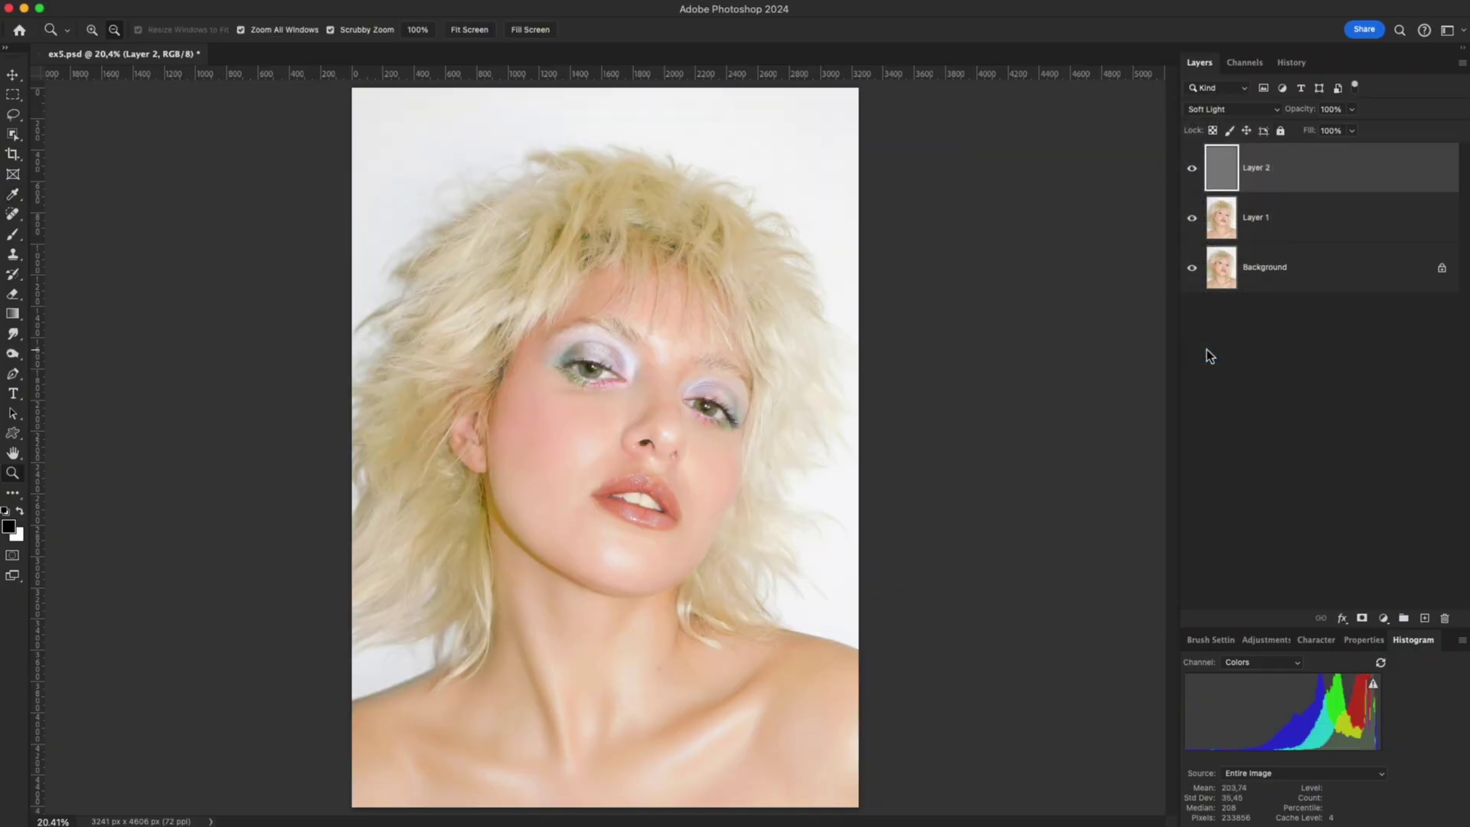
Paint faint black shadows onto the face with a small, low-opacity Brush
left_click(13, 239)
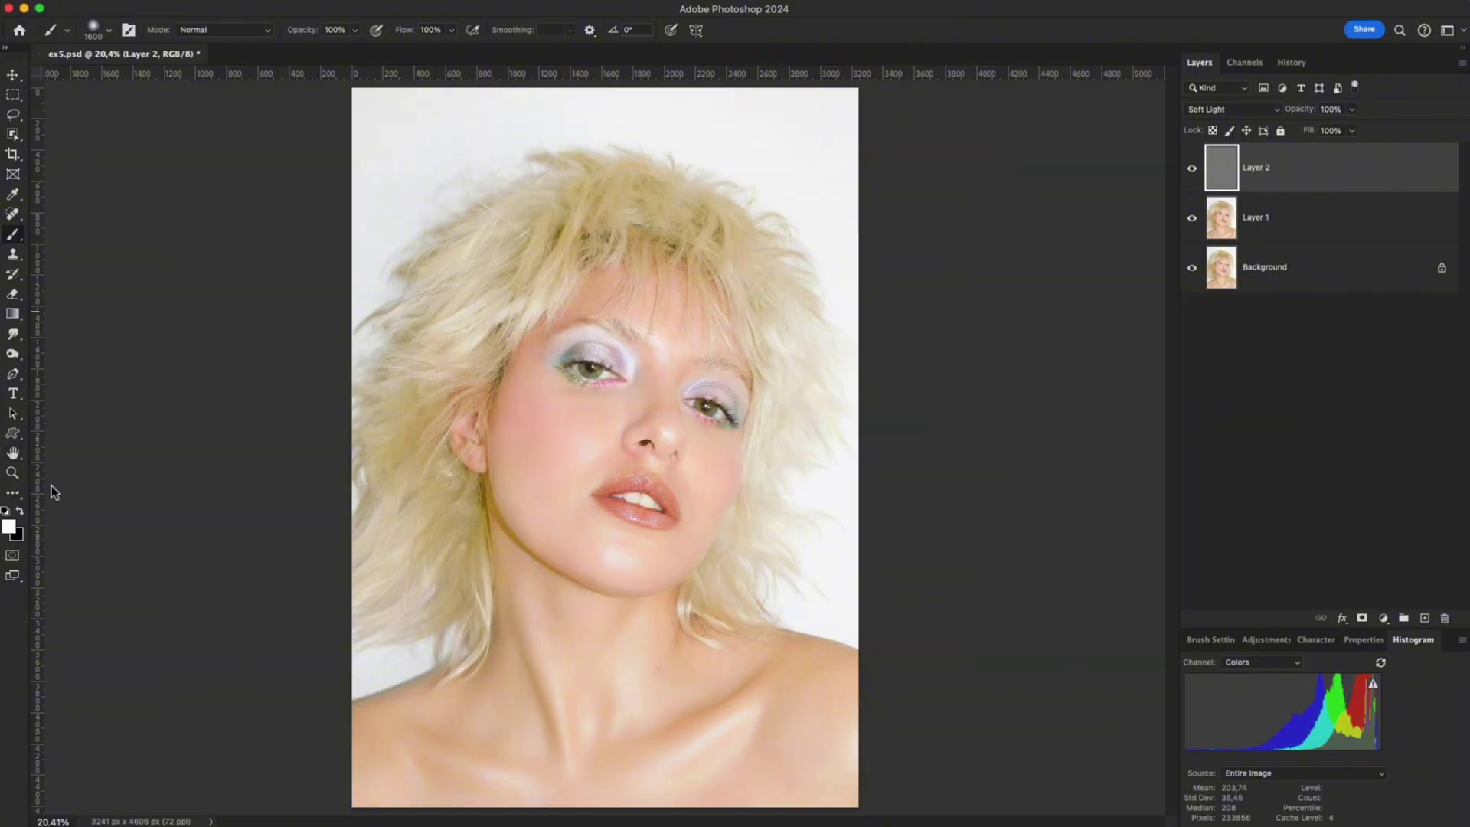
key("bracketleft")
key("bracketleft")
key("bracketleft")
key("bracketleft")
key("bracketleft")
key("bracketleft")
key("bracketleft")
key("bracketleft")
key("bracketleft")
key("bracketleft")
left_click(617, 416)
scroll(617, 574, "up", 1)
scroll(616, 697, "down", 2)
scroll(616, 697, "up", 1)
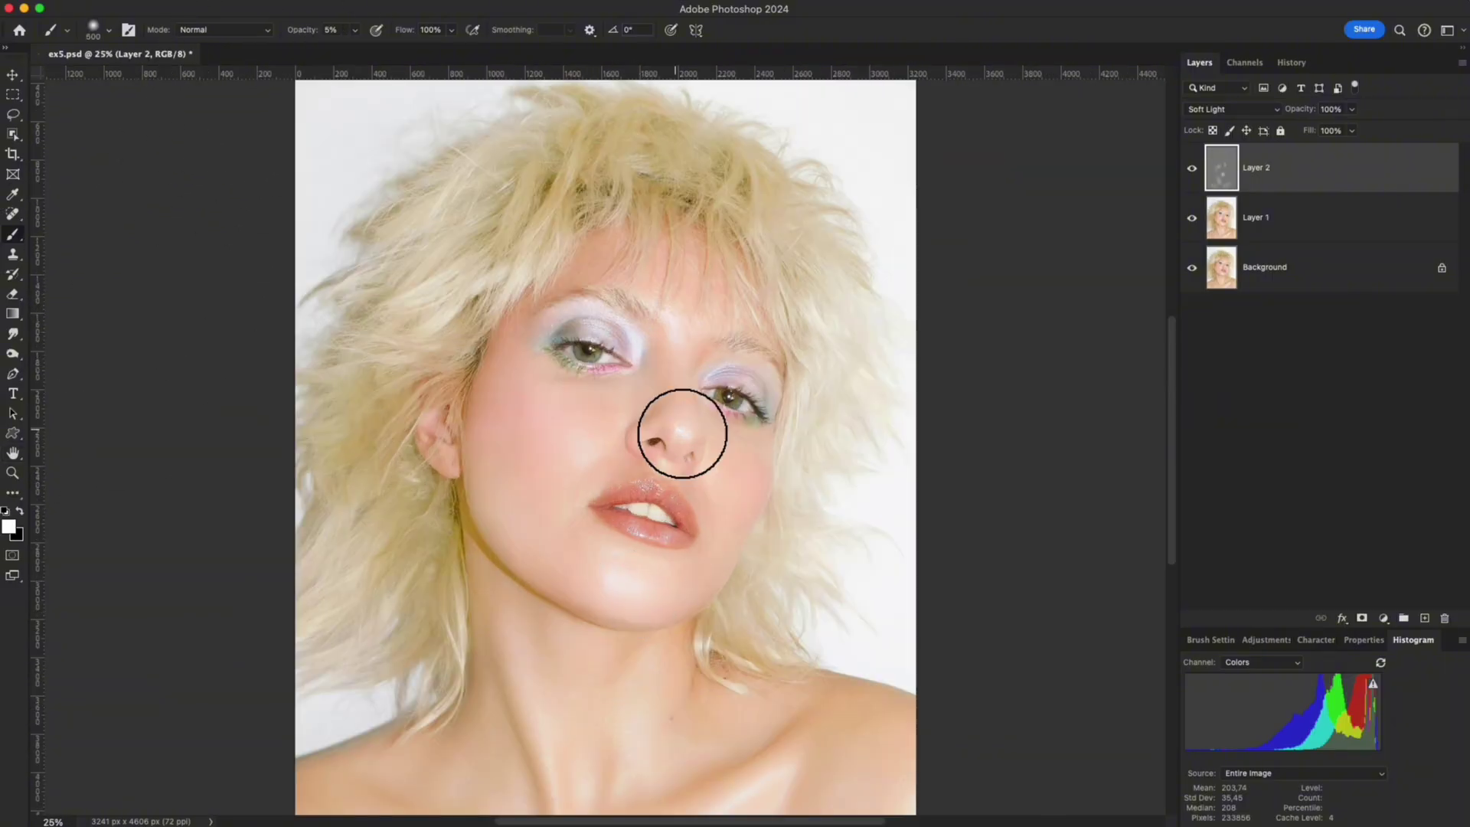
scroll(575, 398, "down", 1)
scroll(588, 555, "up", 1)
key("bracketleft")
key("x")
key("bracketleft")
key("bracketleft")
key("bracketleft")
key("bracketleft")
scroll(716, 646, "down", 1)
scroll(483, 683, "up", 1)
scroll(613, 459, "up", 1)
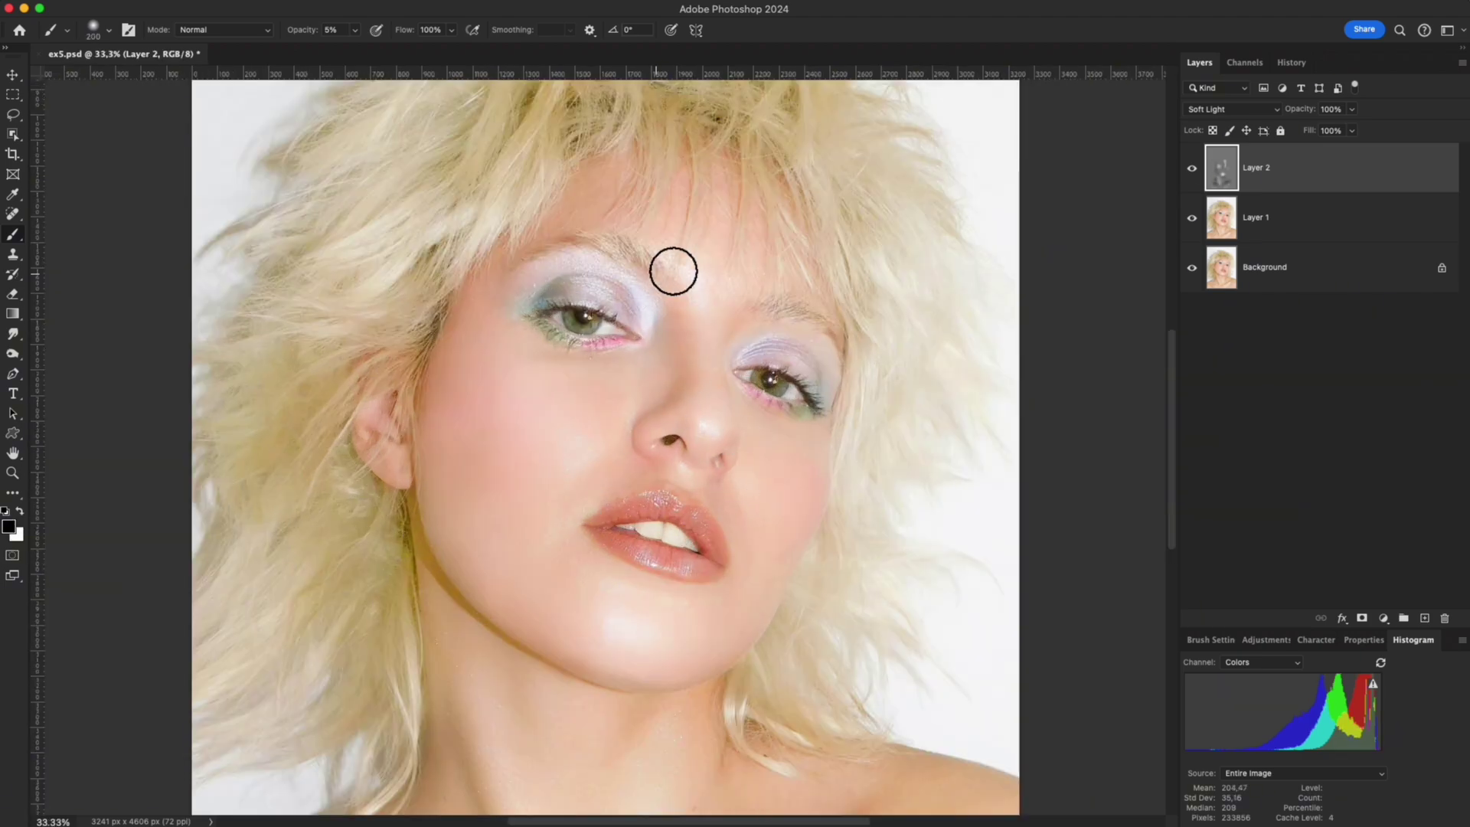
scroll(502, 558, "down", 1)
scroll(521, 604, "down", 1)
key("bracketright")
key("bracketright")
scroll(513, 536, "up", 1)
scroll(582, 398, "down", 1)
scroll(689, 414, "up", 1)
key("bracketleft")
key("bracketleft")
scroll(613, 460, "up", 1)
key("x")
key("bracketright")
key("bracketright")
key("bracketright")
key("bracketleft")
key("bracketleft")
key("bracketleft")
key("bracketleft")
key("bracketleft")
key("bracketleft")
key("x")
scroll(740, 458, "up", 5)
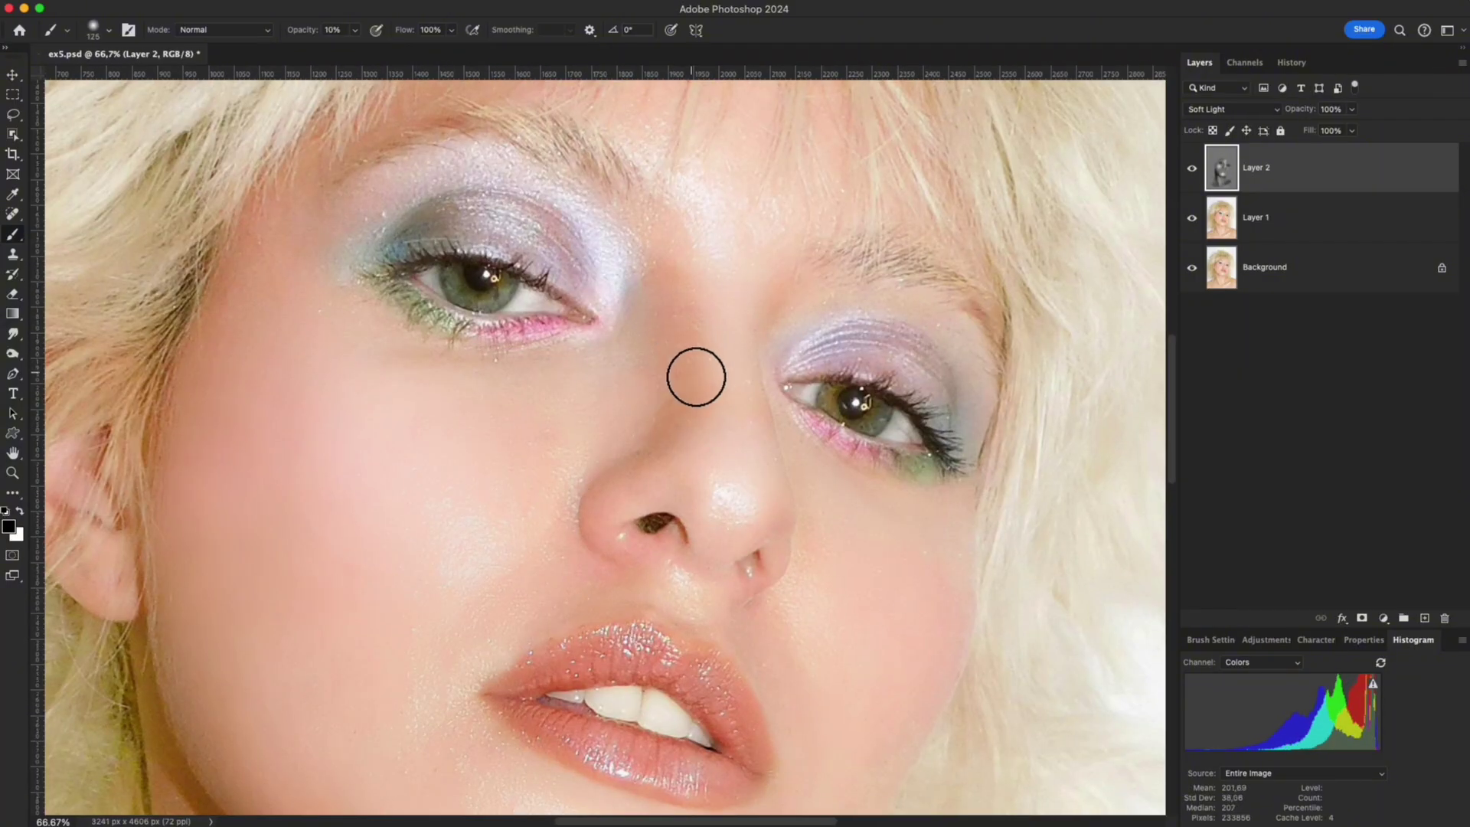
Raise brush opacity to 10% and paint soft white highlights and black shadows with a larger brush
key("1")
key("x")
scroll(686, 425, "down", 7)
key("bracketright")
key("bracketright")
key("bracketright")
key("bracketright")
key("bracketright")
key("bracketright")
key("x")
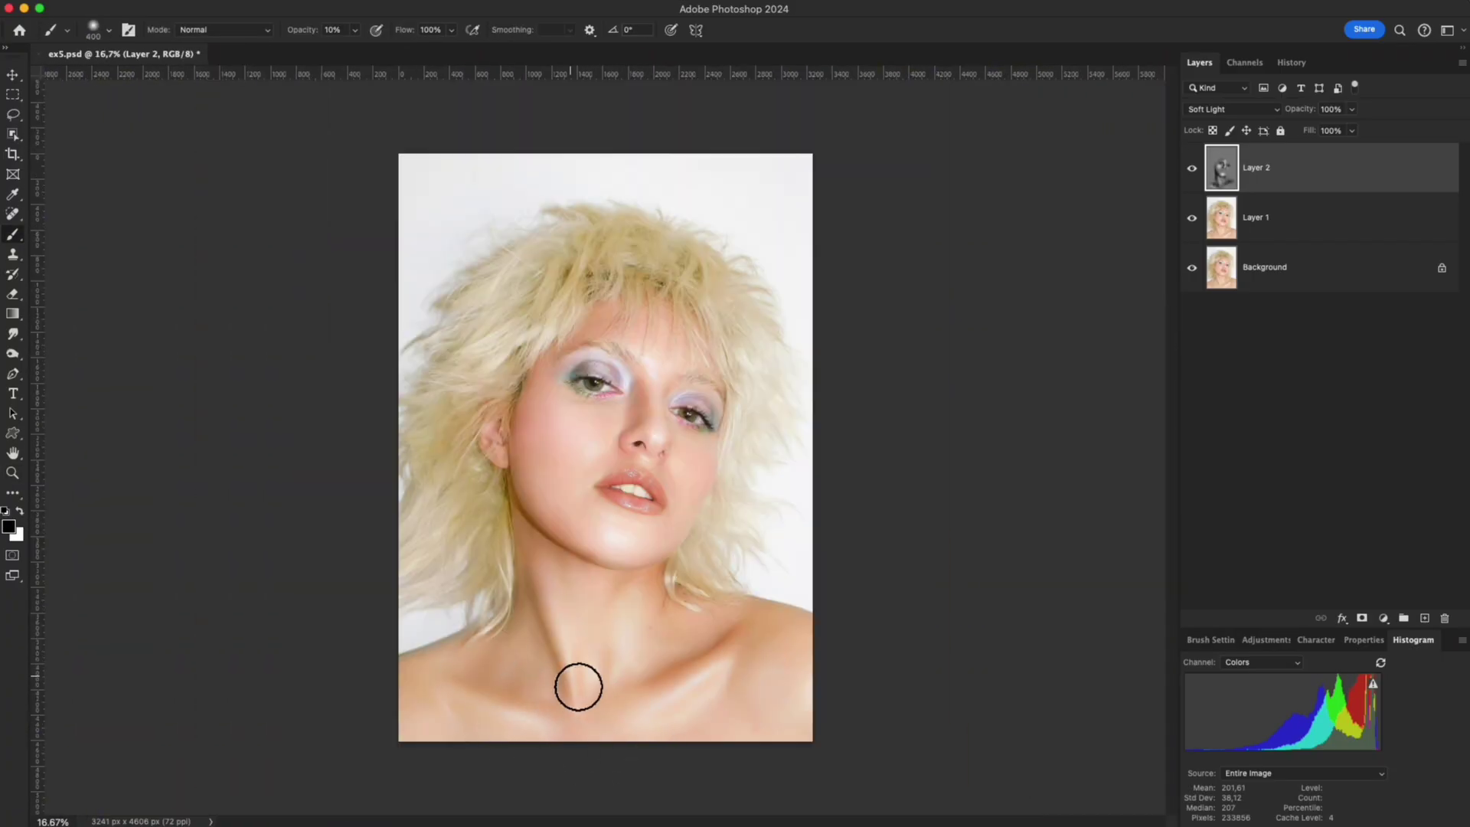
scroll(690, 545, "up", 5)
scroll(613, 459, "down", 3)
key("bracketright")
key("x")
scroll(781, 329, "down", 3)
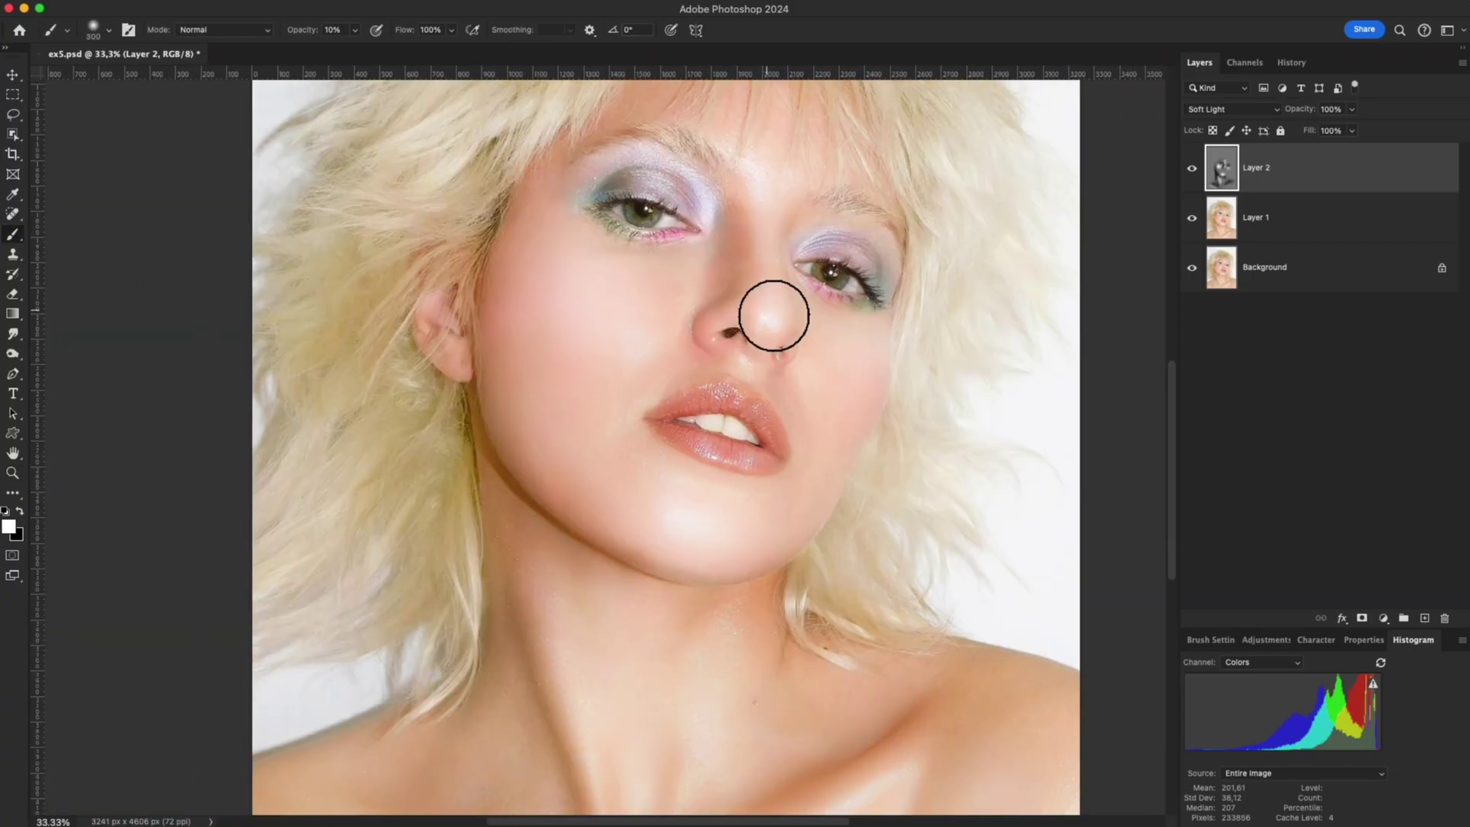
Toggle the retouch layers off and on to compare the portrait with the original Background
key("z")
left_click(1192, 268, "alt")
left_click(1193, 268, "alt")
left_click(1192, 268, "alt")
left_click(1193, 268, "alt")
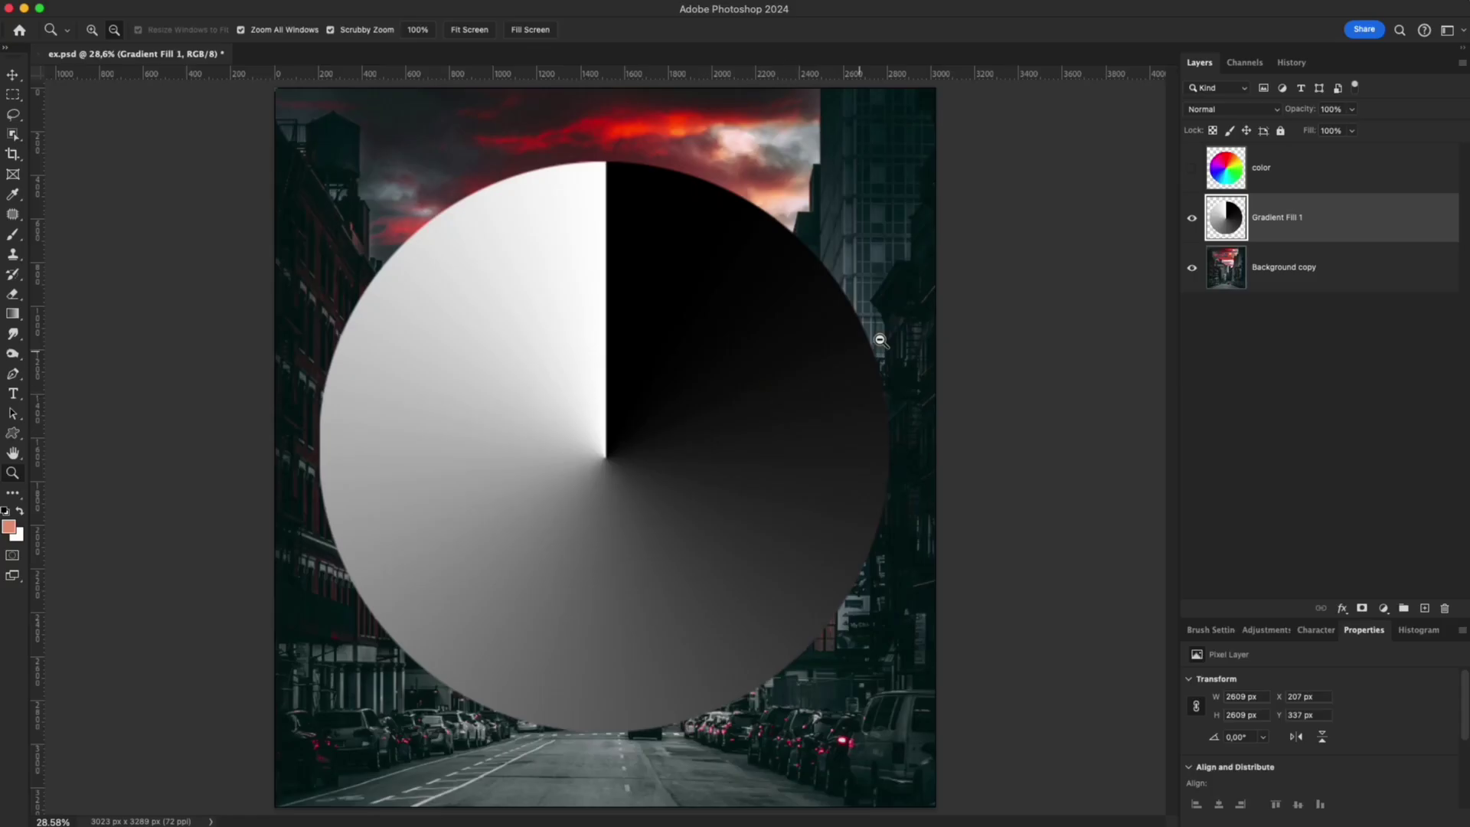
Cycle the gradient circle through Difference, Exclusion and Subtract, ending on Divide
left_click(1220, 110)
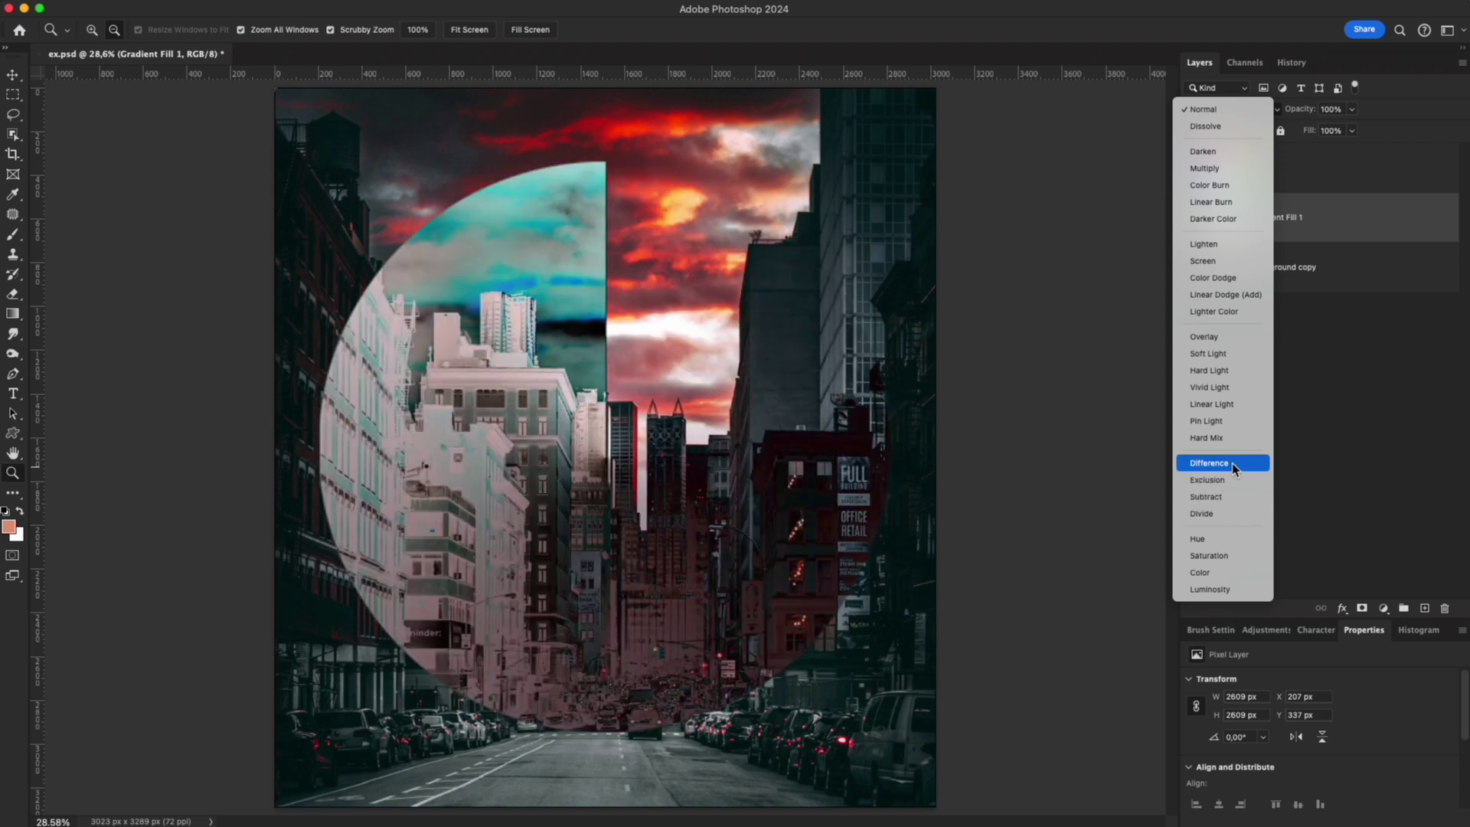
left_click(1233, 462)
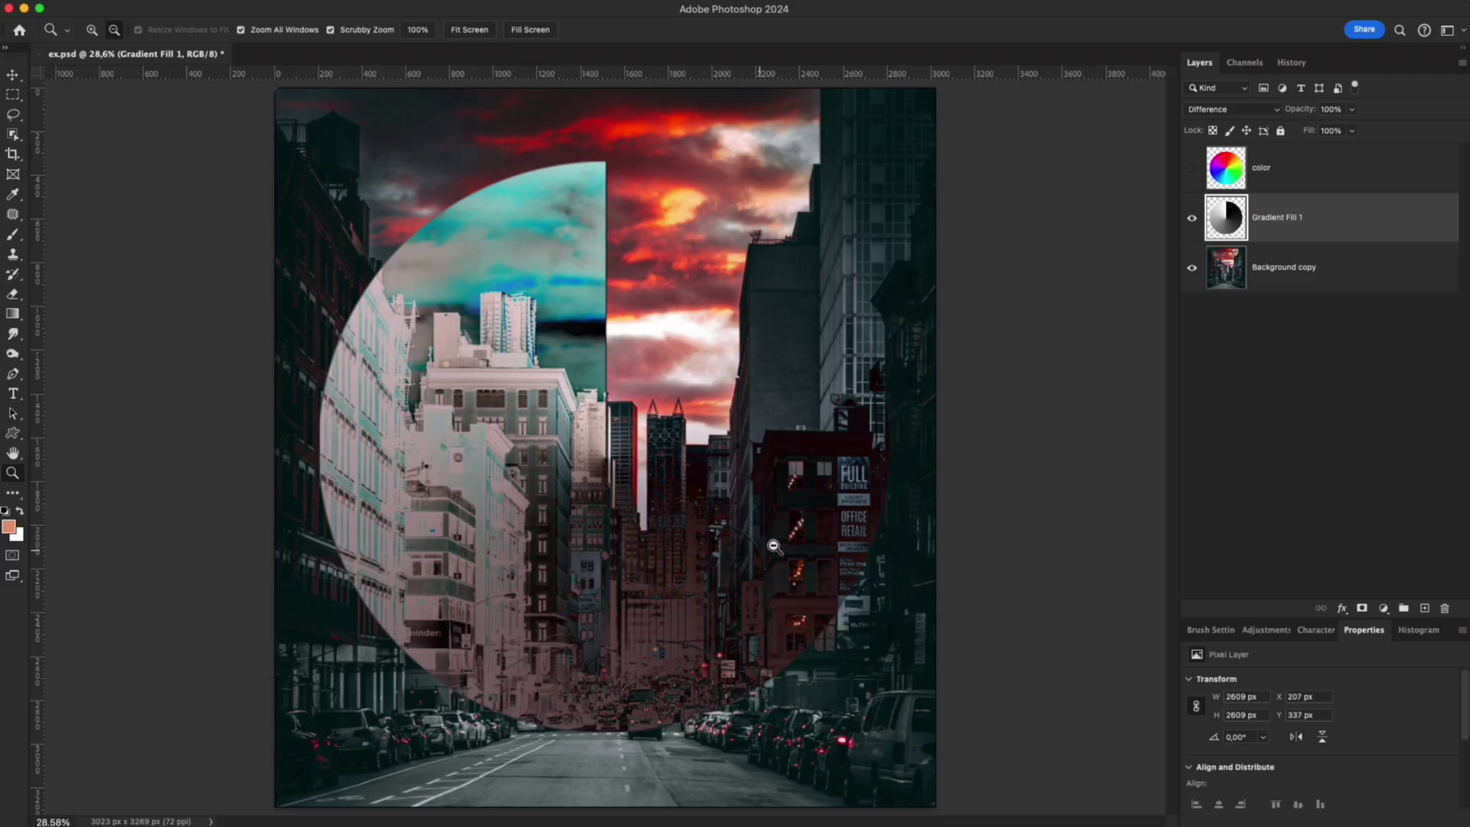
left_click(1233, 109)
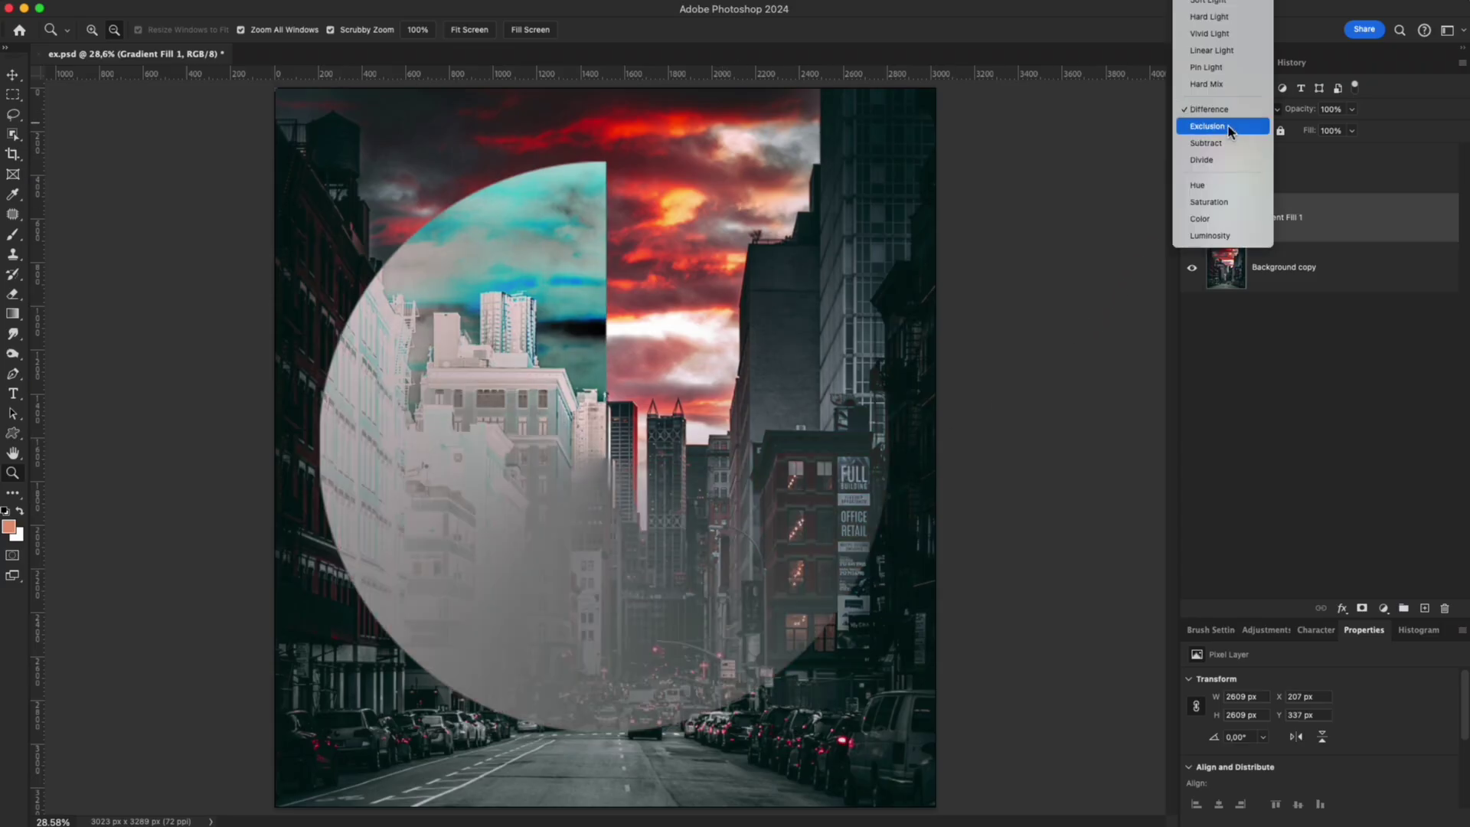
left_click(1228, 126)
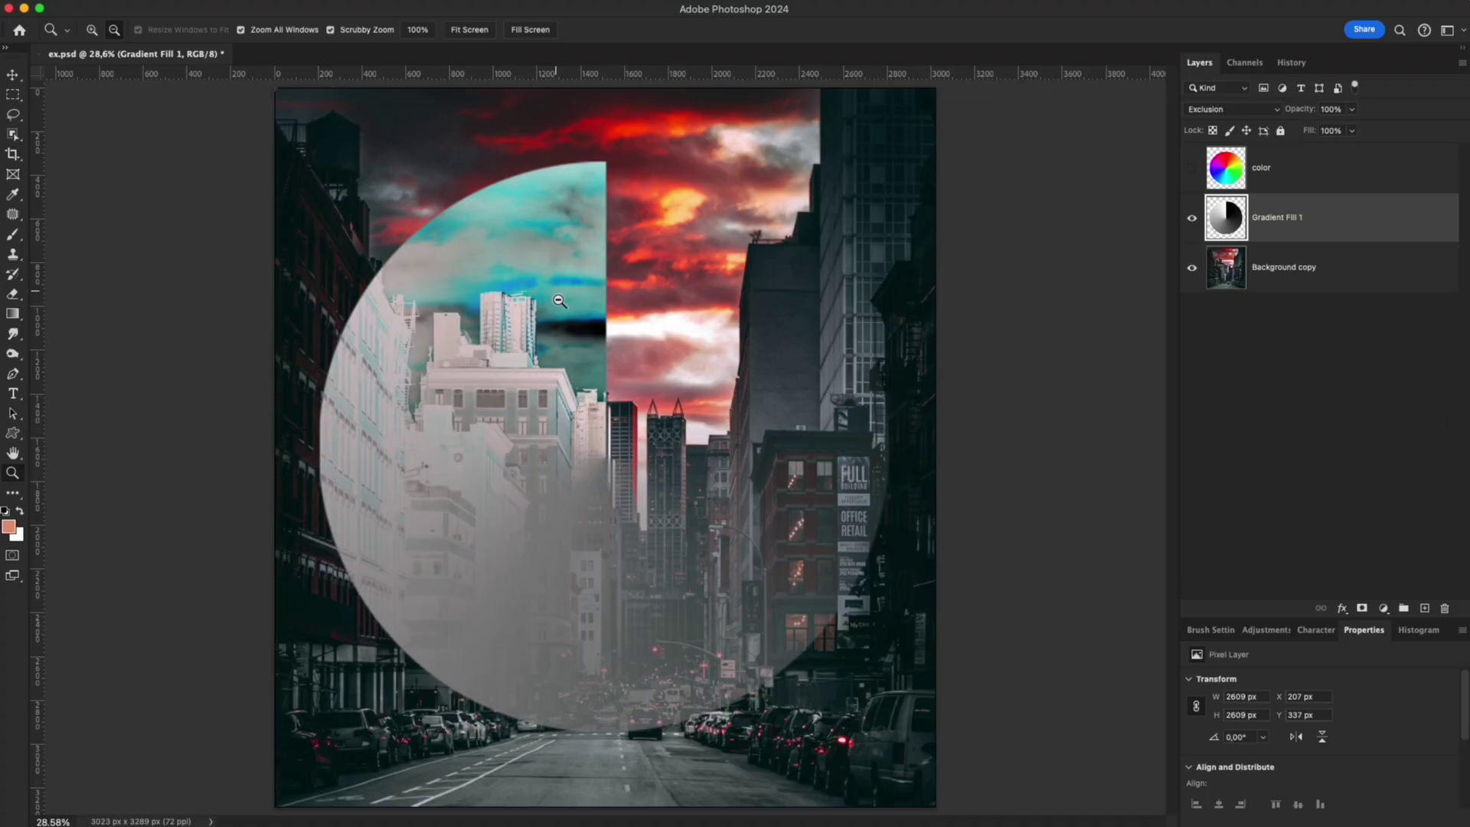
left_click(1233, 110)
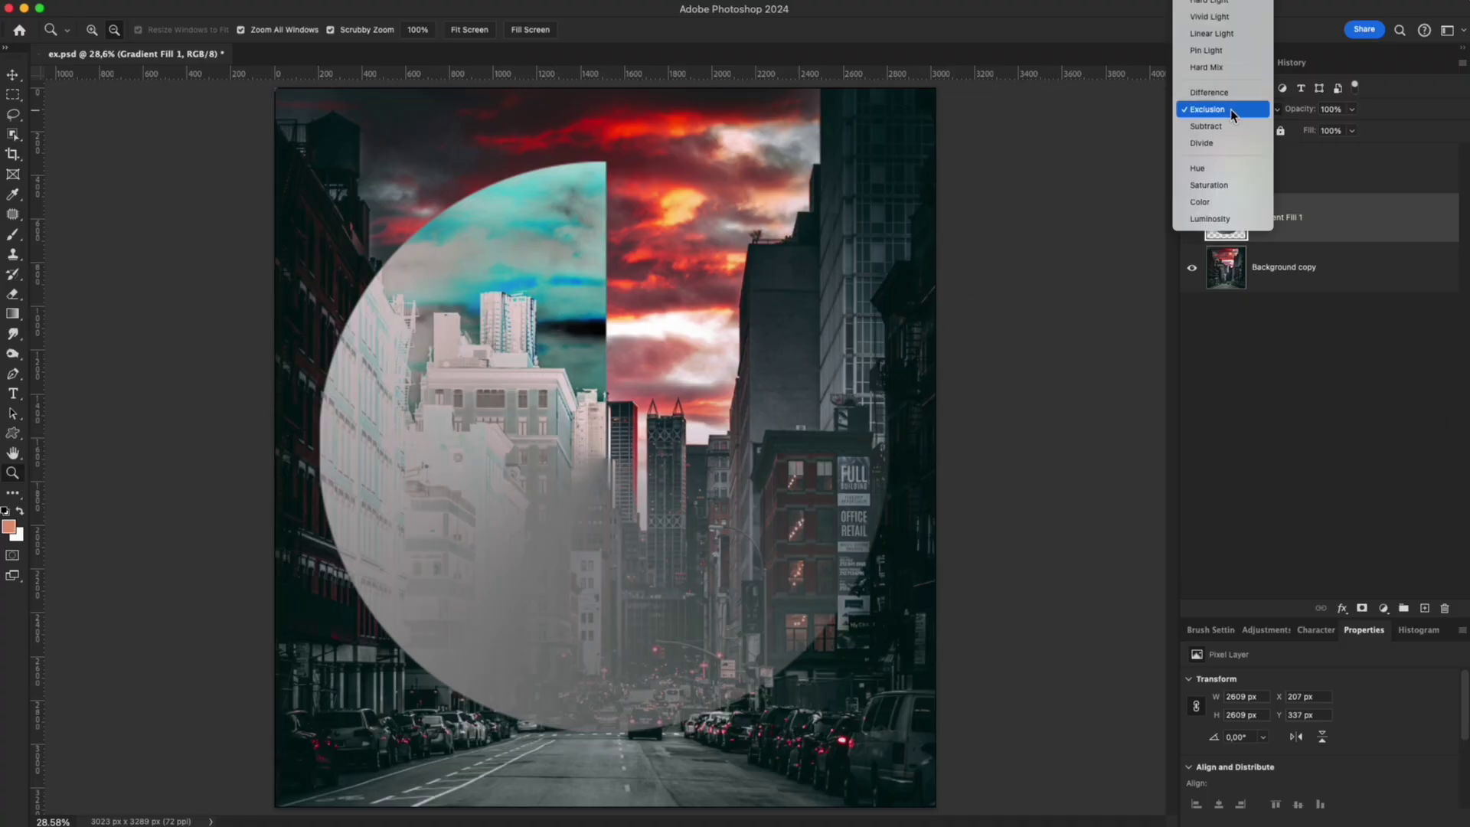
left_click(1224, 127)
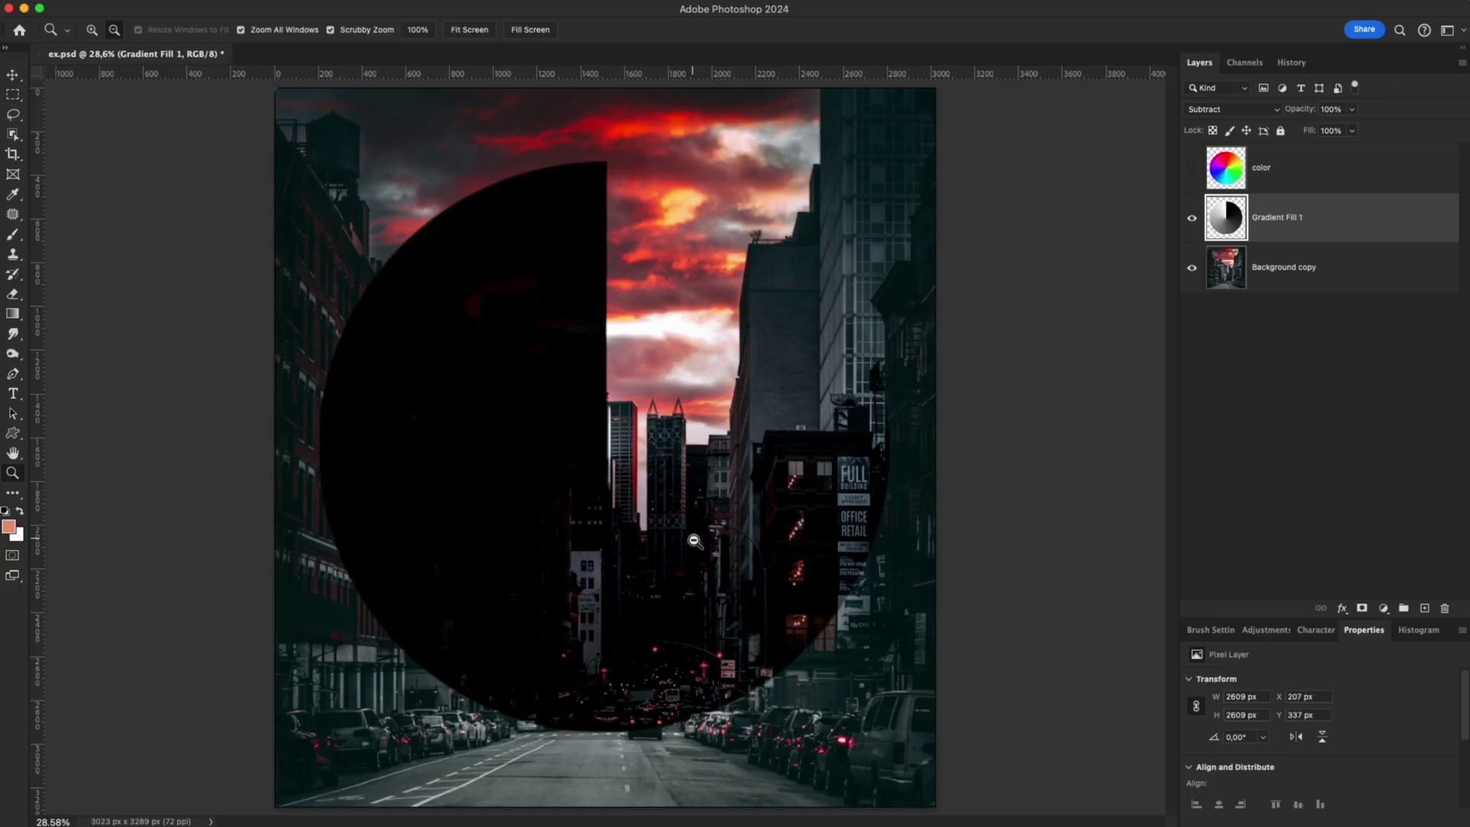
left_click(1222, 108)
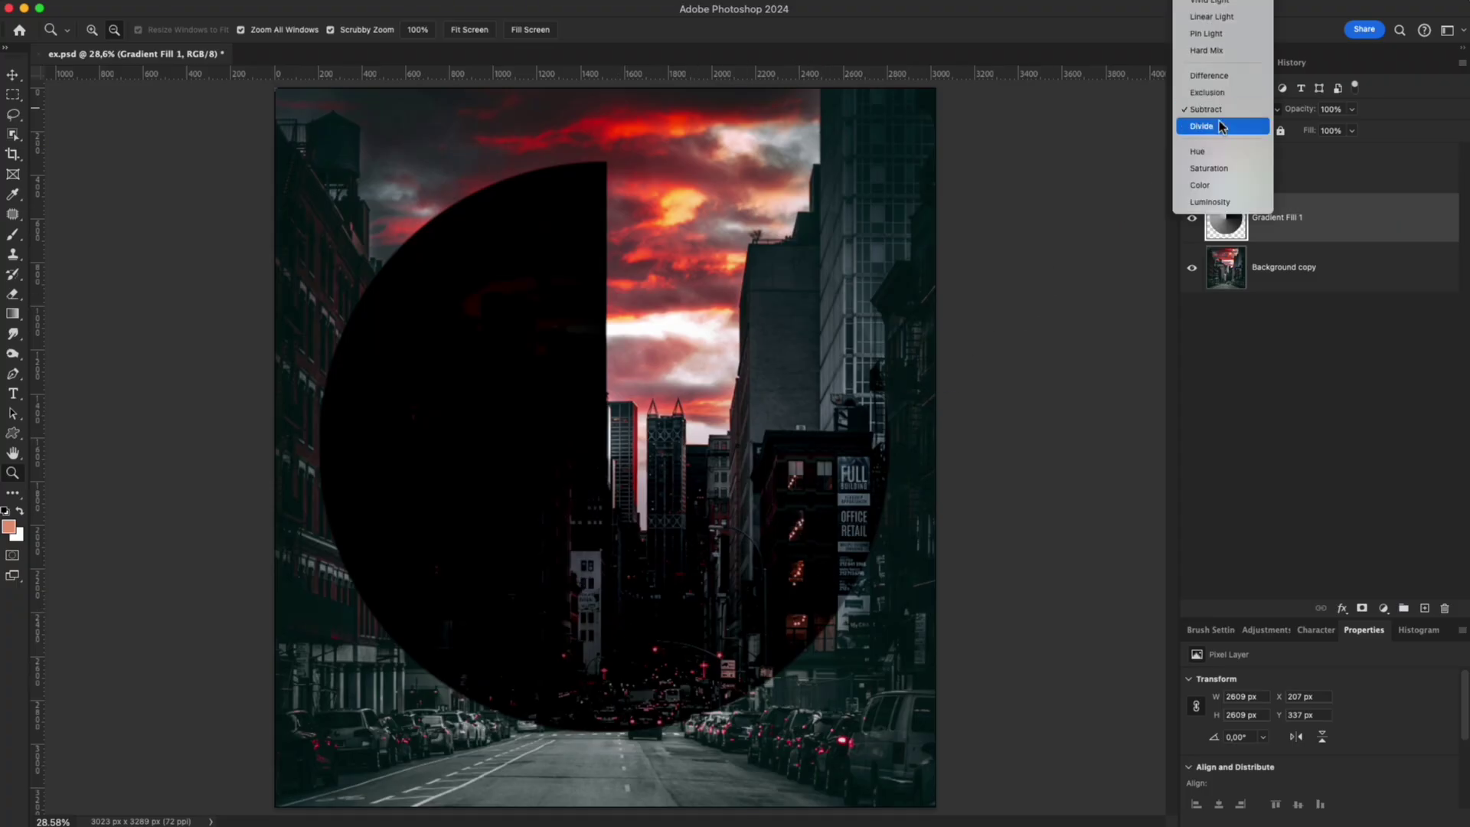
left_click(1223, 120)
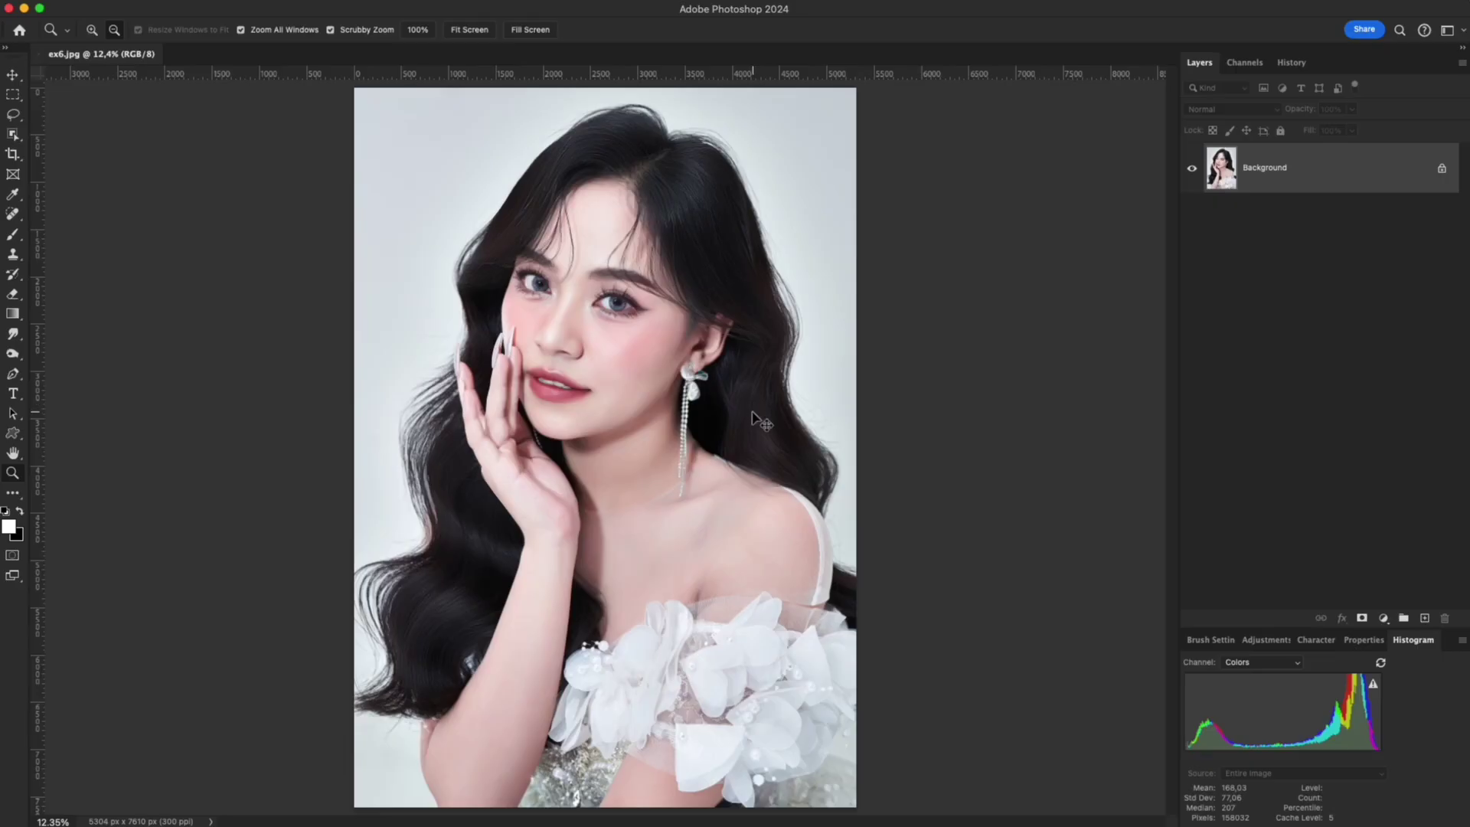
Duplicate the portrait layer and lasso the face with a 30-pixel feather
key("ctrl+j")
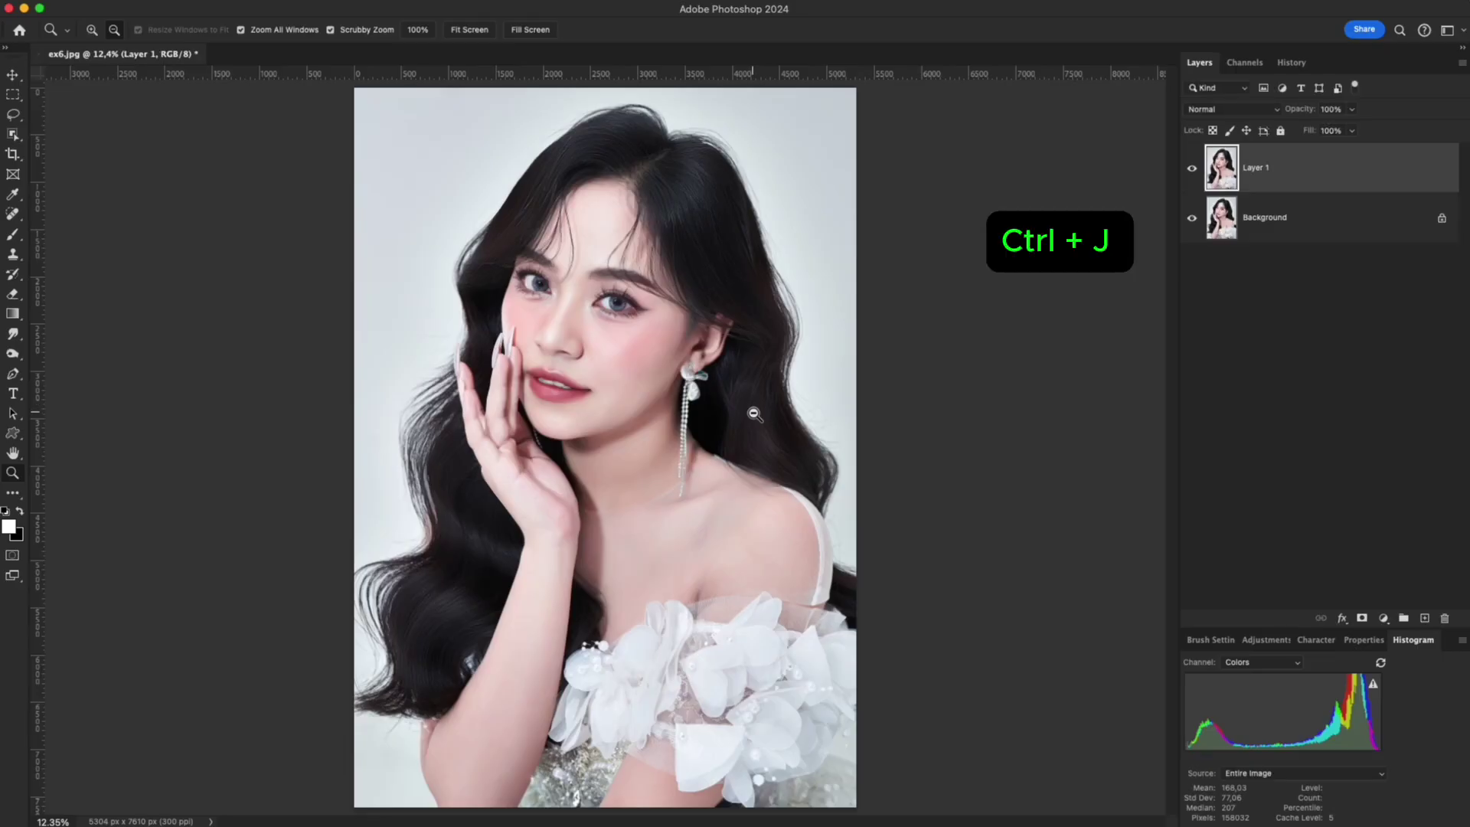
key("l")
mouse_move(647, 191)
left_mouse_down()
mouse_move(526, 243)
mouse_move(545, 439)
mouse_move(735, 348)
mouse_move(649, 198)
left_mouse_up()
key("shift+F6")
type("30")
left_click(627, 283)
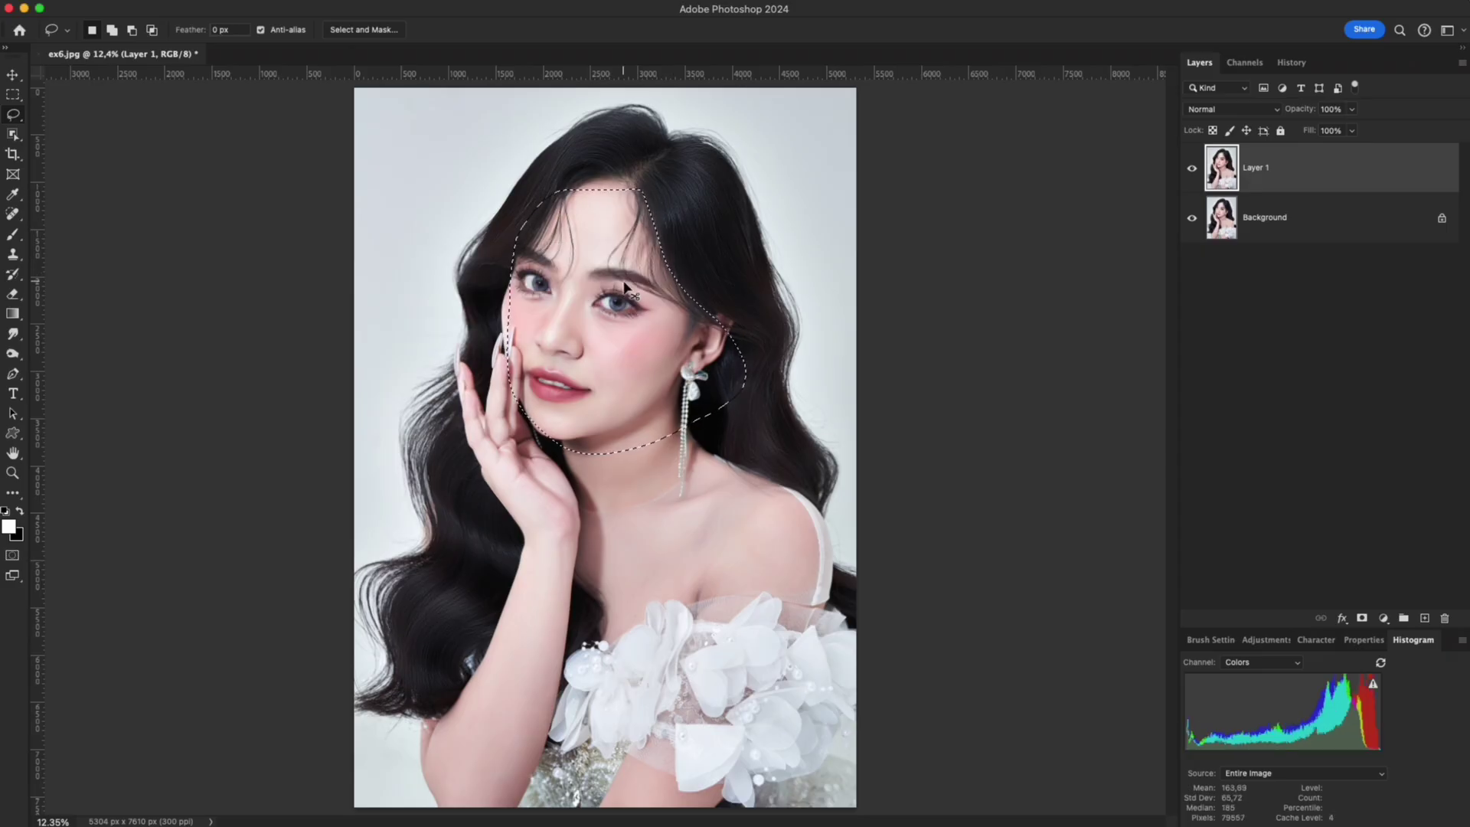
Brighten the selected face with a Curves lift, deselect, and set the layer to Difference
key("ctrl+m")
left_click_drag(860, 367, 877, 348)
key("Return")
key("ctrl+d")
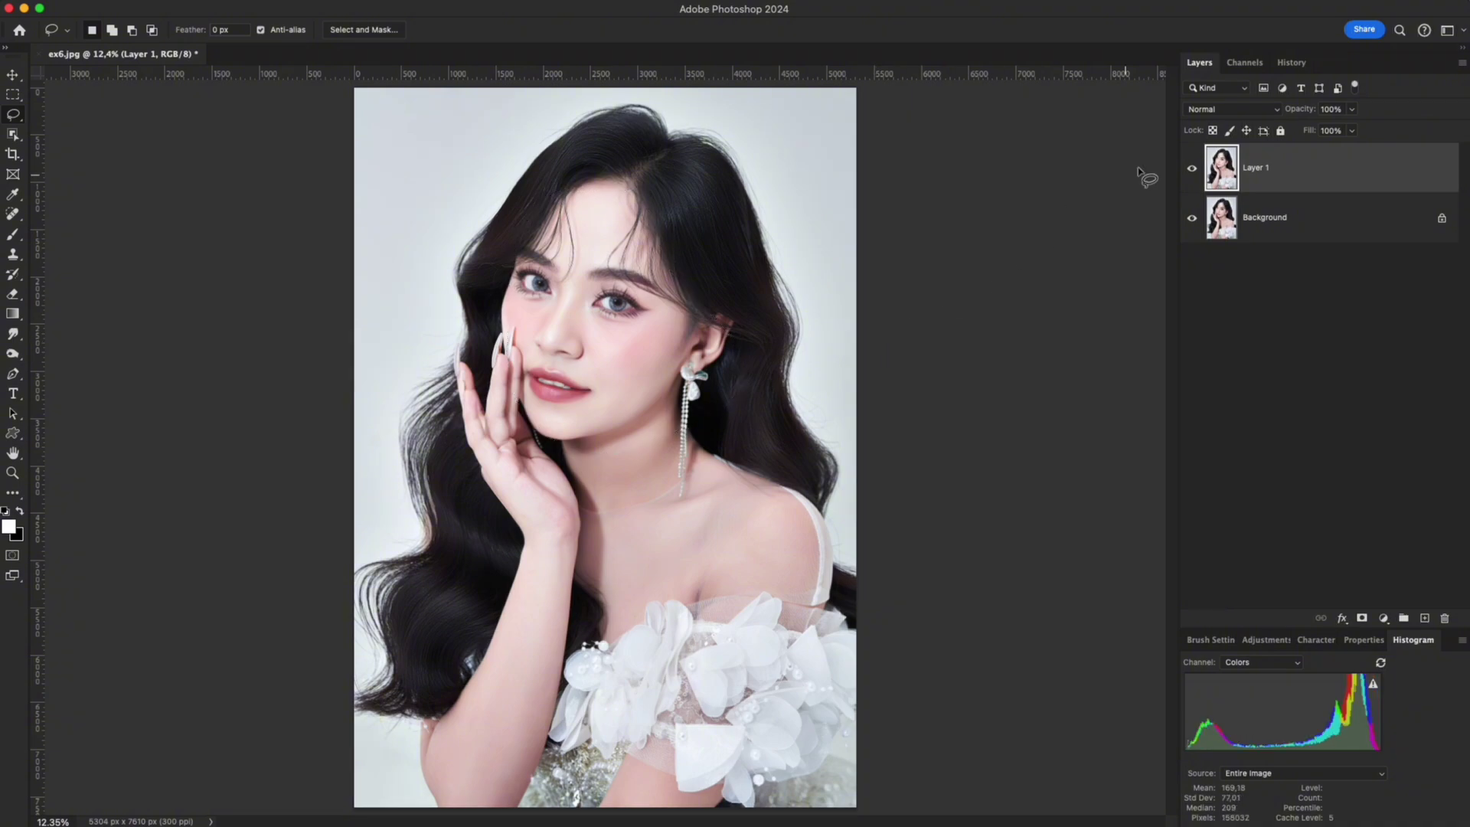
left_click(1222, 110)
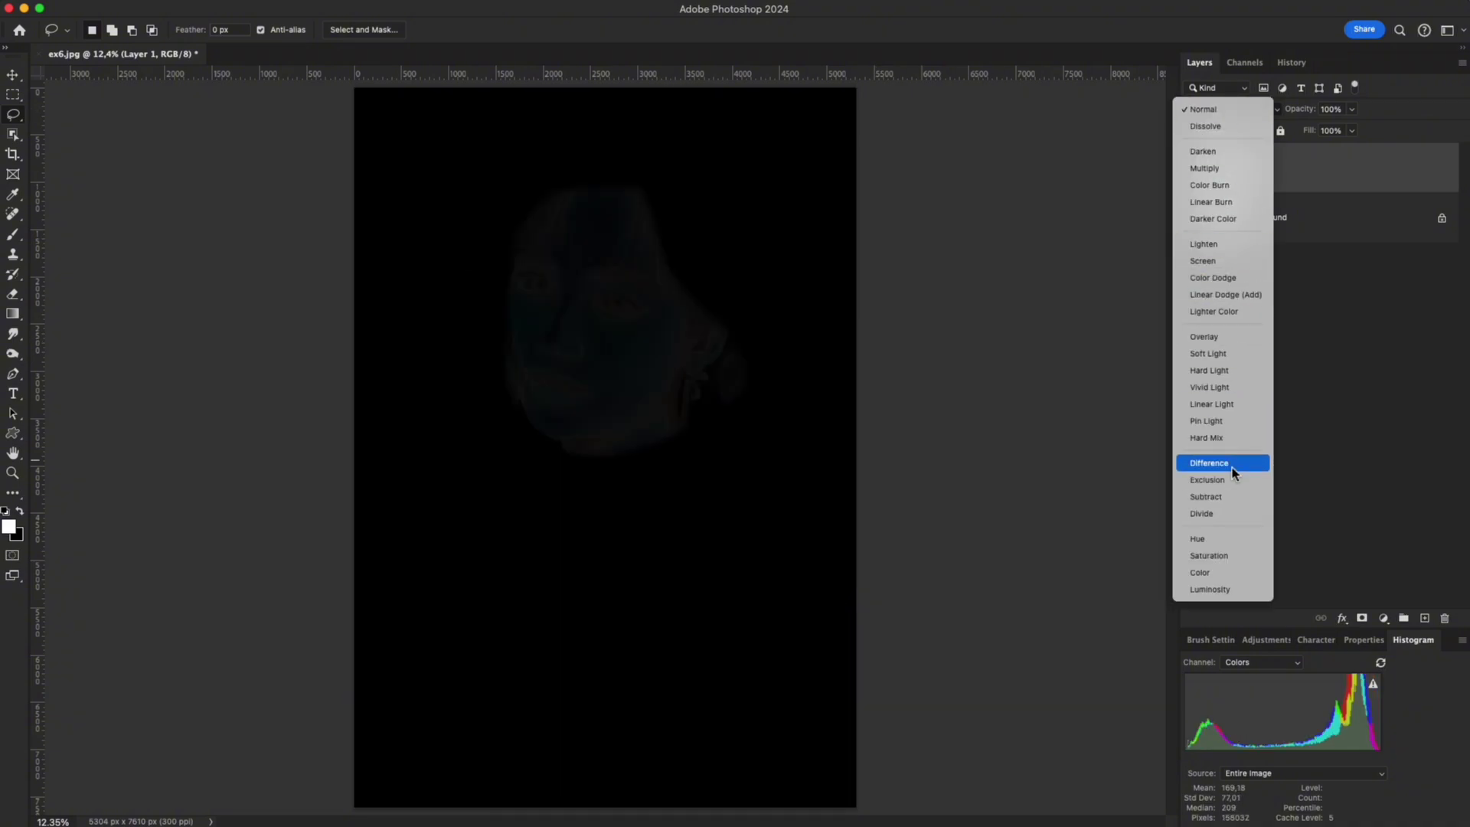
left_click(1231, 465)
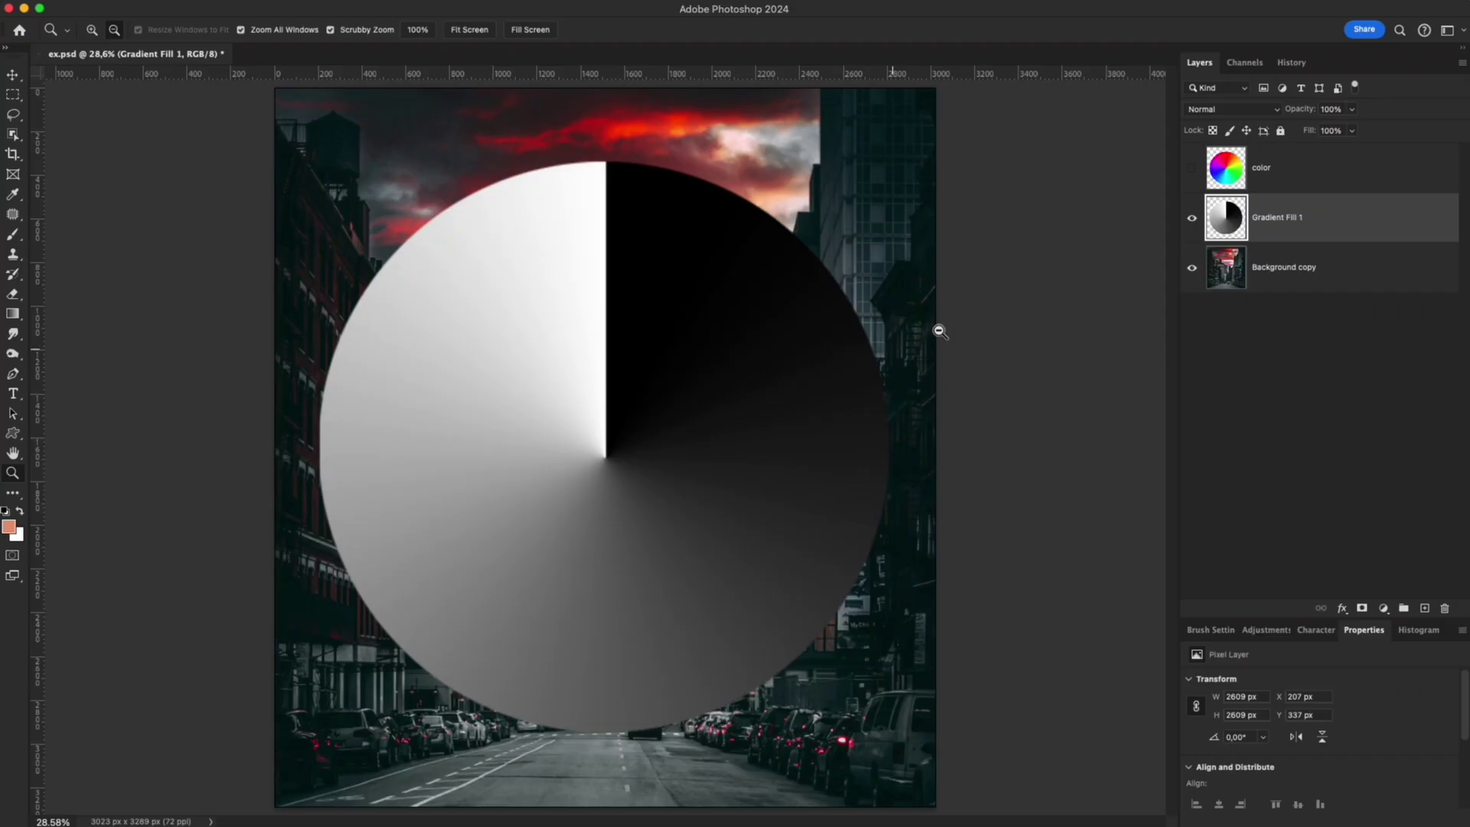
Hide the gradient circle, show and select the colour wheel layer, and try Hue then Saturation
left_click(1192, 218)
left_click(1193, 169)
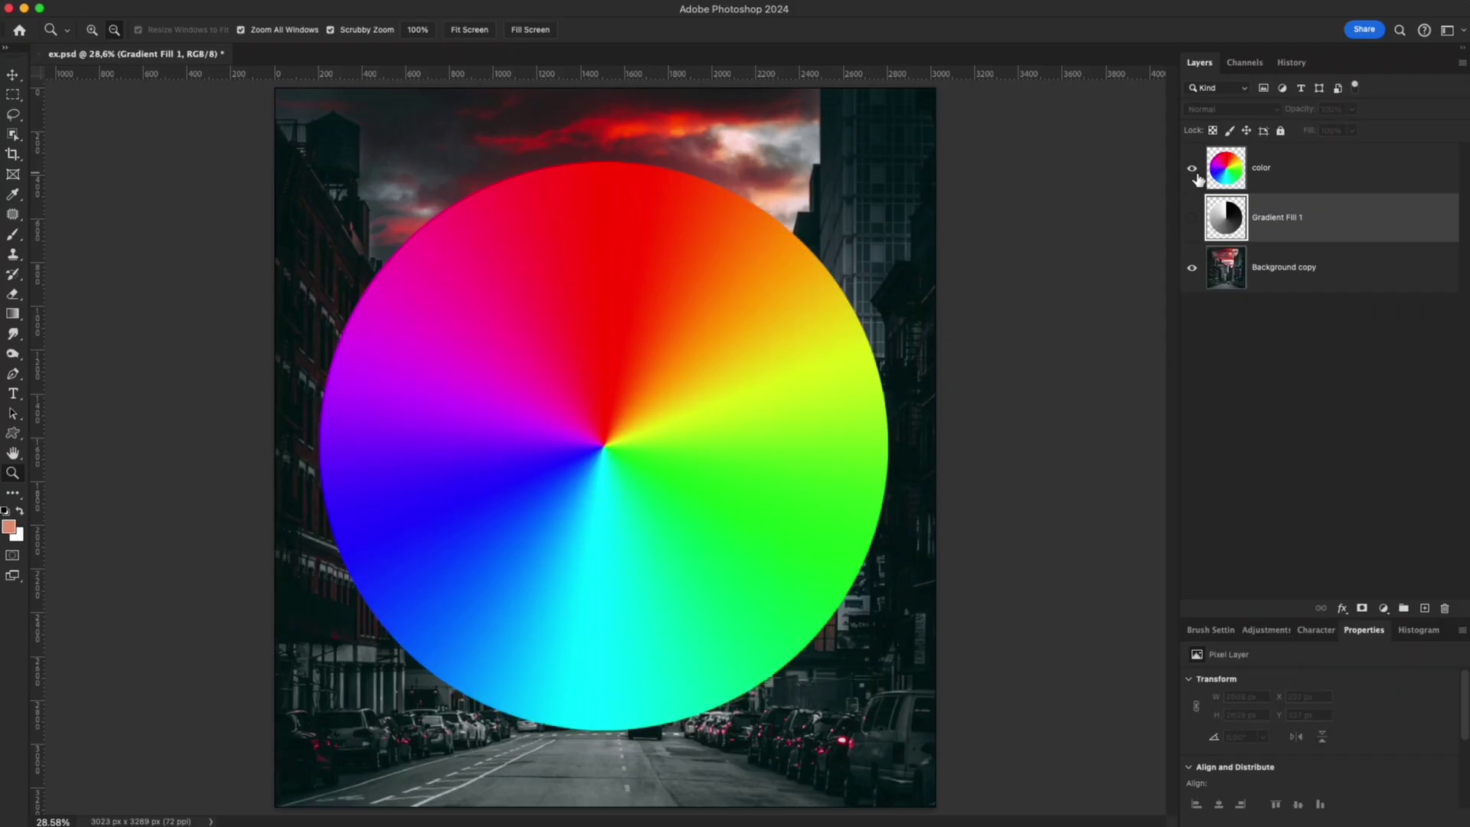
left_click(1274, 179)
left_click(1225, 110)
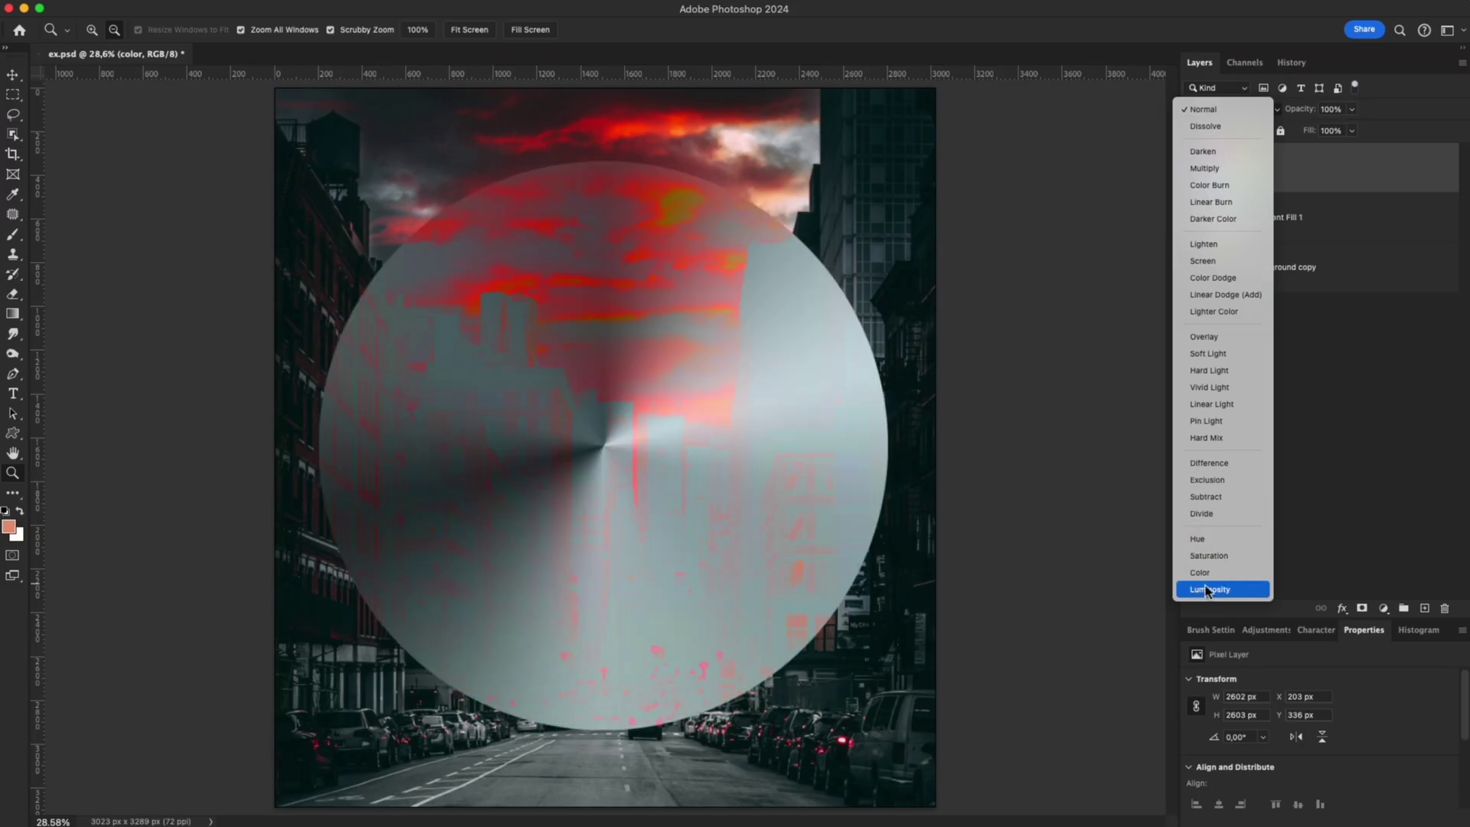
left_click(1206, 538)
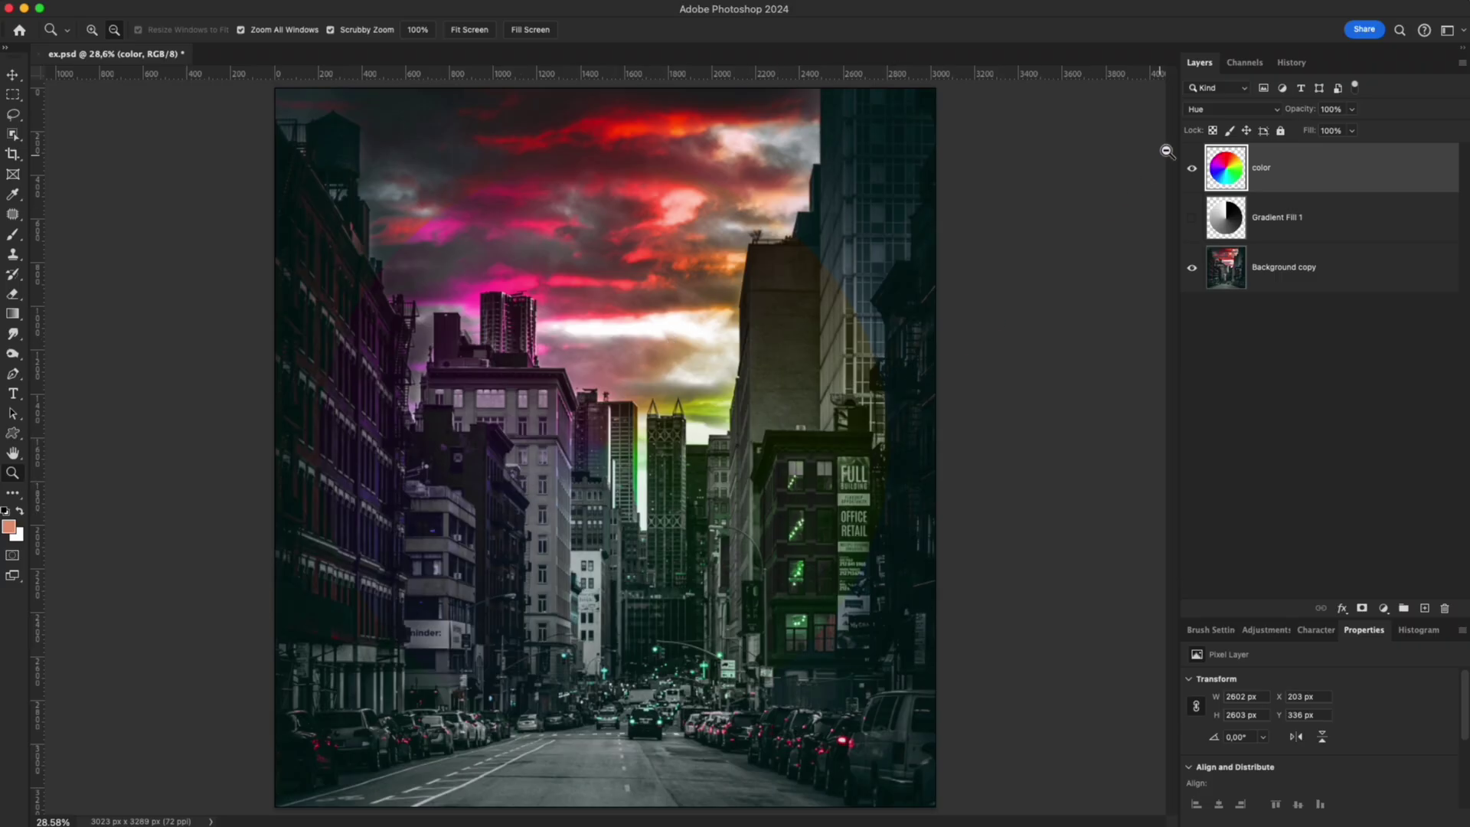
left_click(1220, 110)
left_click(1224, 126)
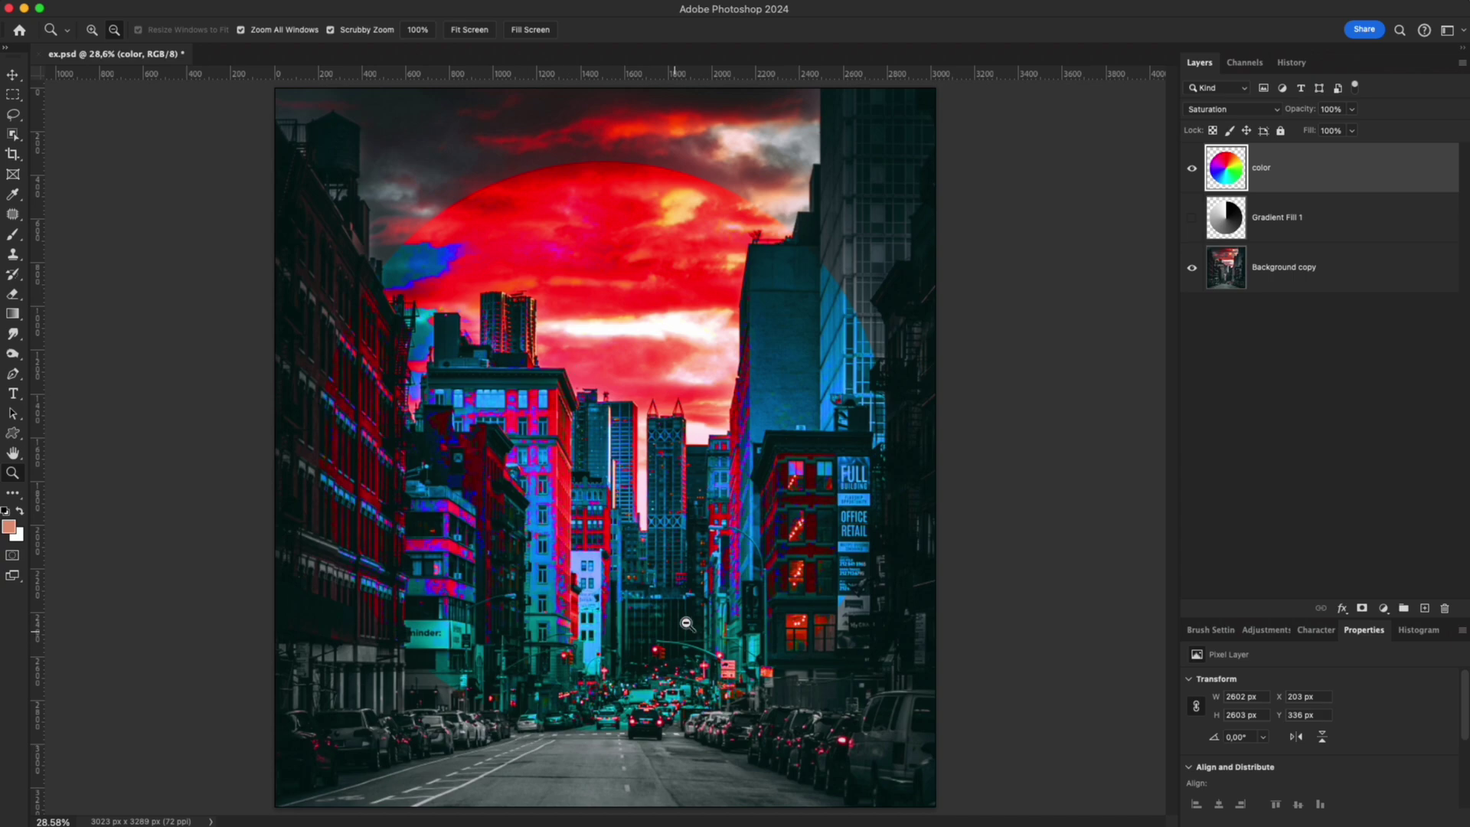
Fade the colour wheel's opacity to 0% and back to 100%, then try Color and Luminosity
left_click_drag(1308, 117, 1175, 159)
left_click(1331, 110)
type("100")
key("Return")
left_click(1241, 110)
left_click(1225, 123)
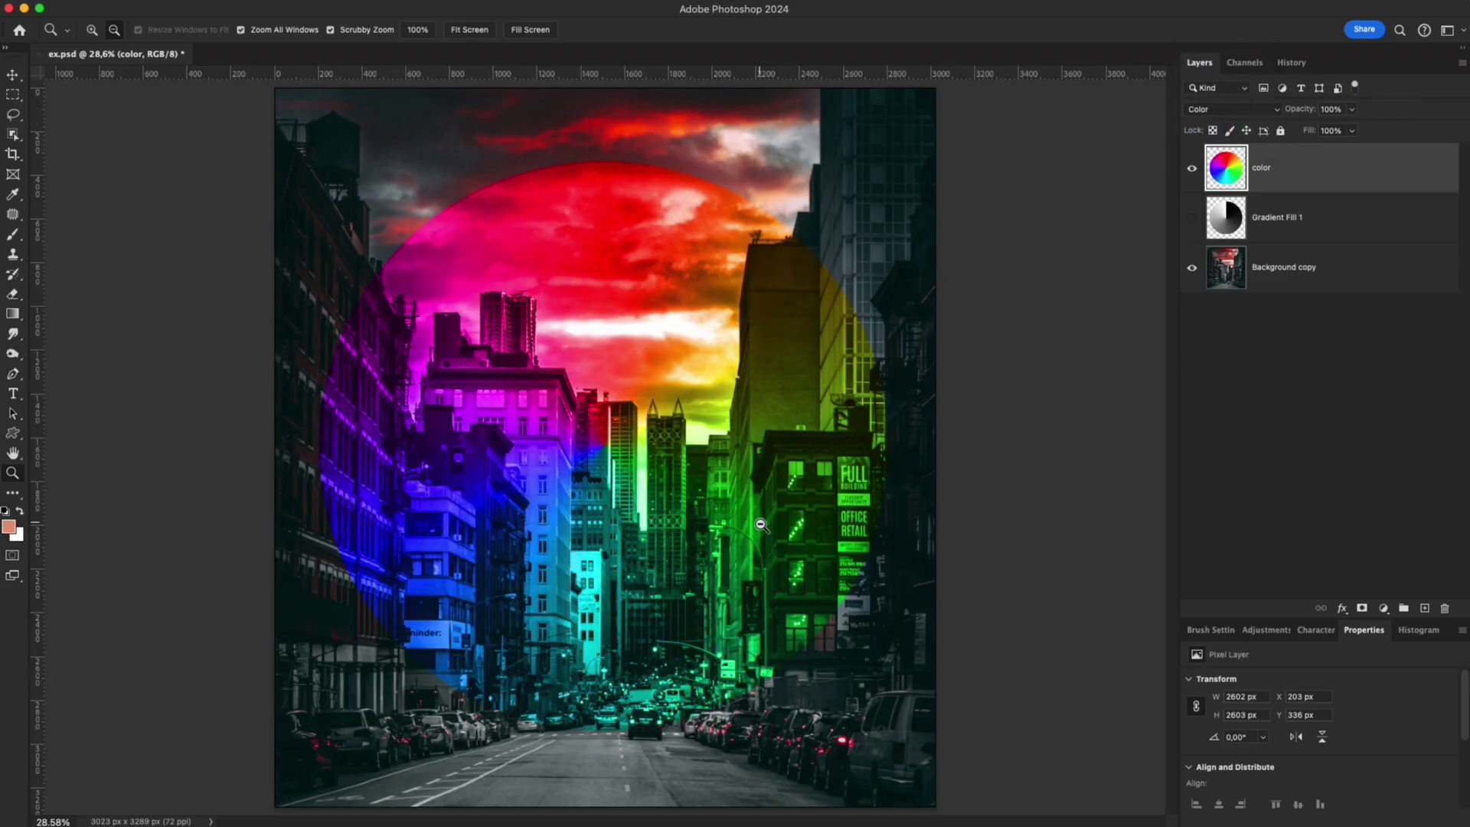
left_click(1215, 110)
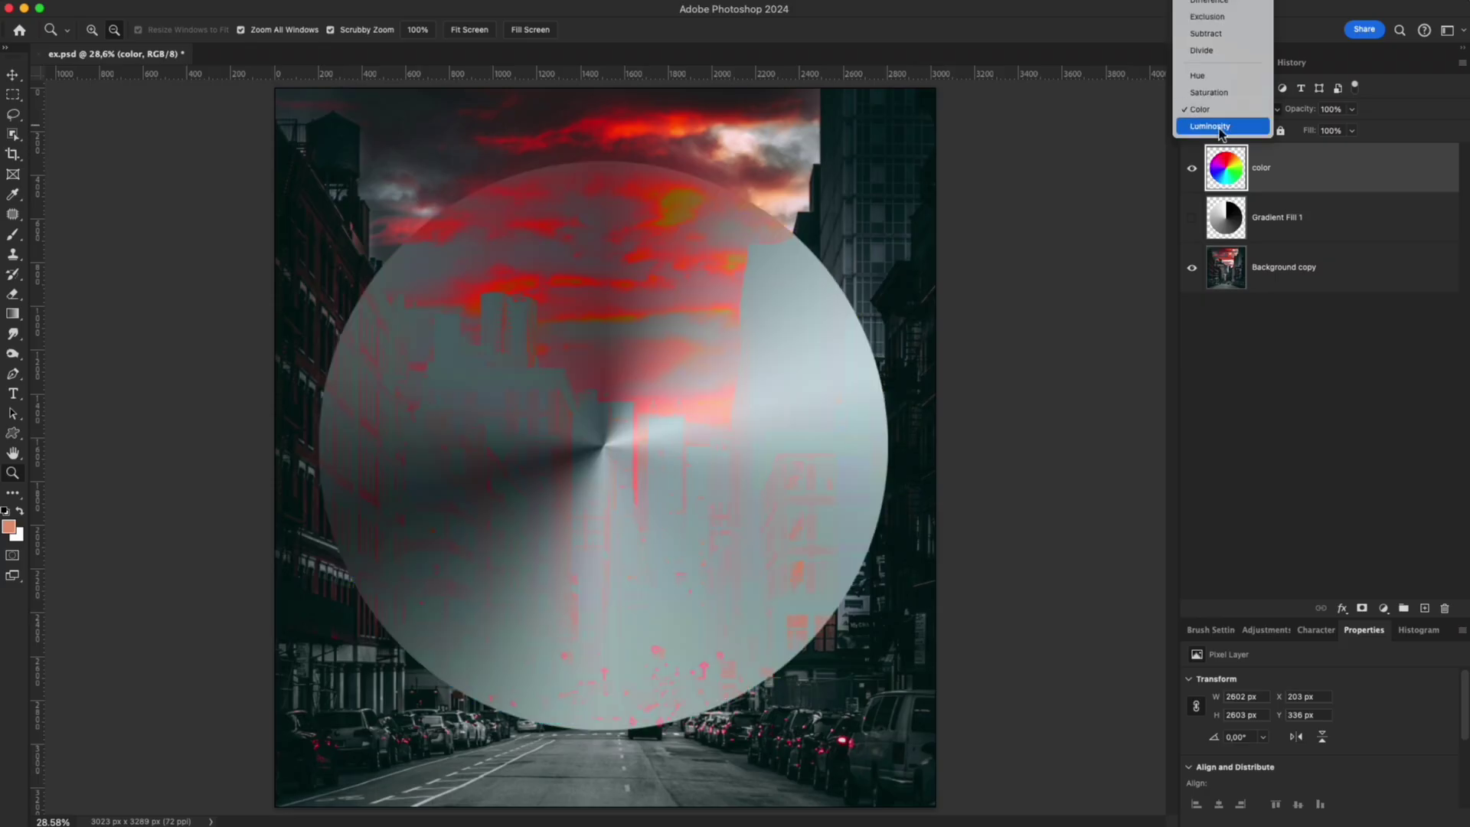
left_click(1222, 130)
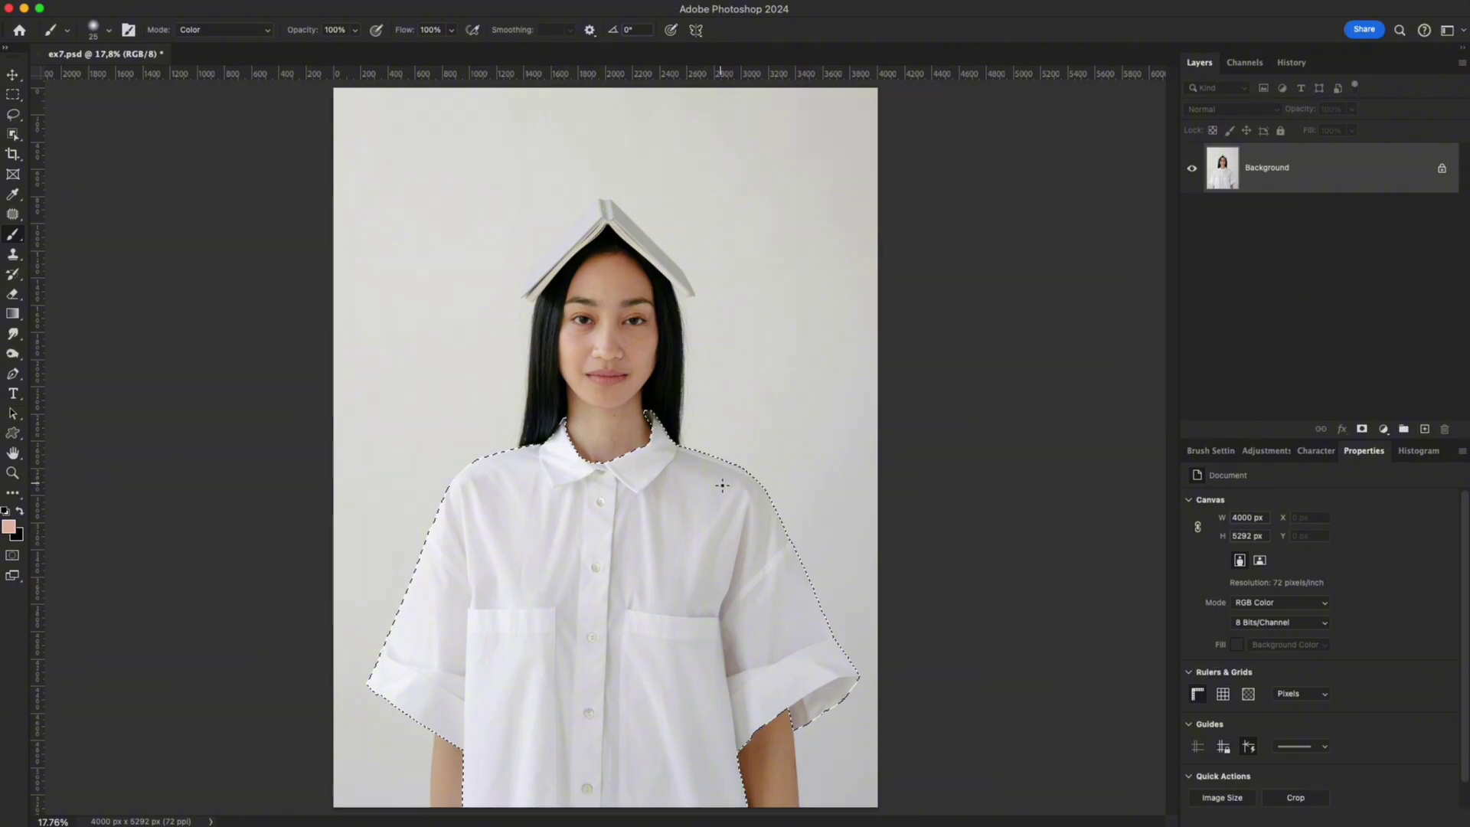
Copy the selected shirt onto its own layer and set that layer's blend mode to Color
key("ctrl+j")
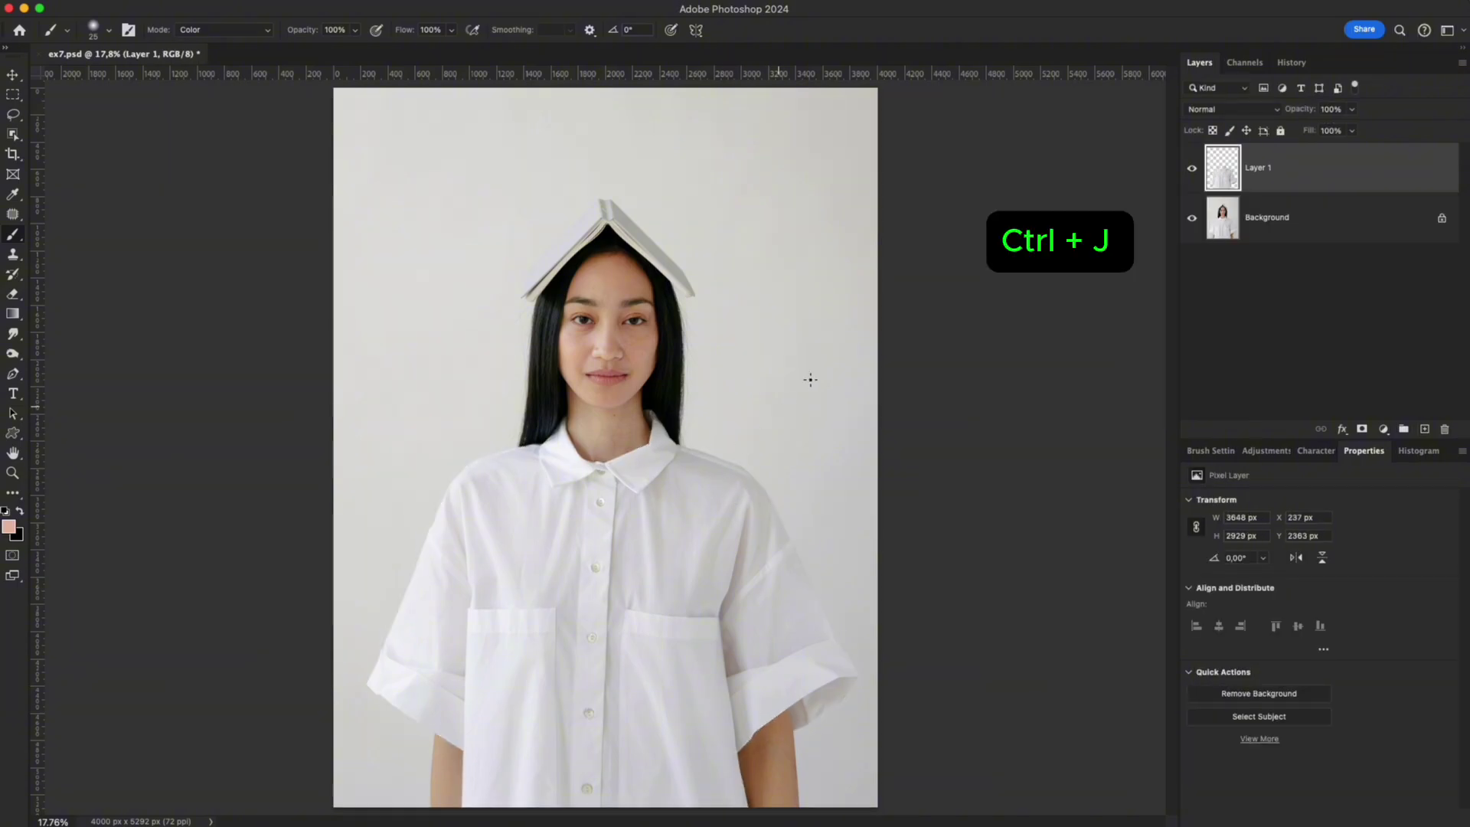
left_click(1200, 111)
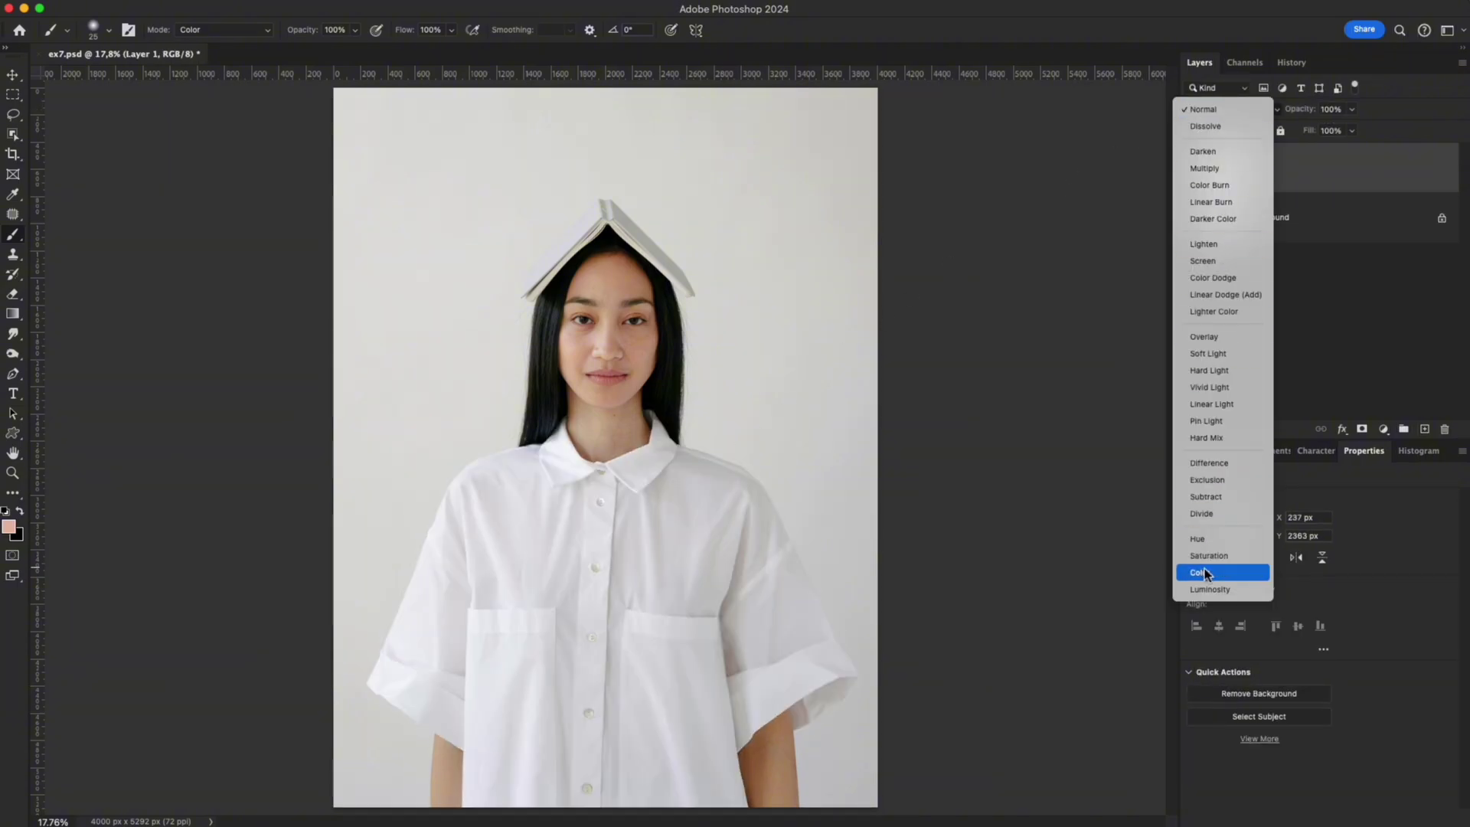
left_click(1205, 571)
Add a muted Solid Color fill layer clipped to the shirt layer
left_click(1384, 430)
left_click(1395, 442)
left_click(788, 449)
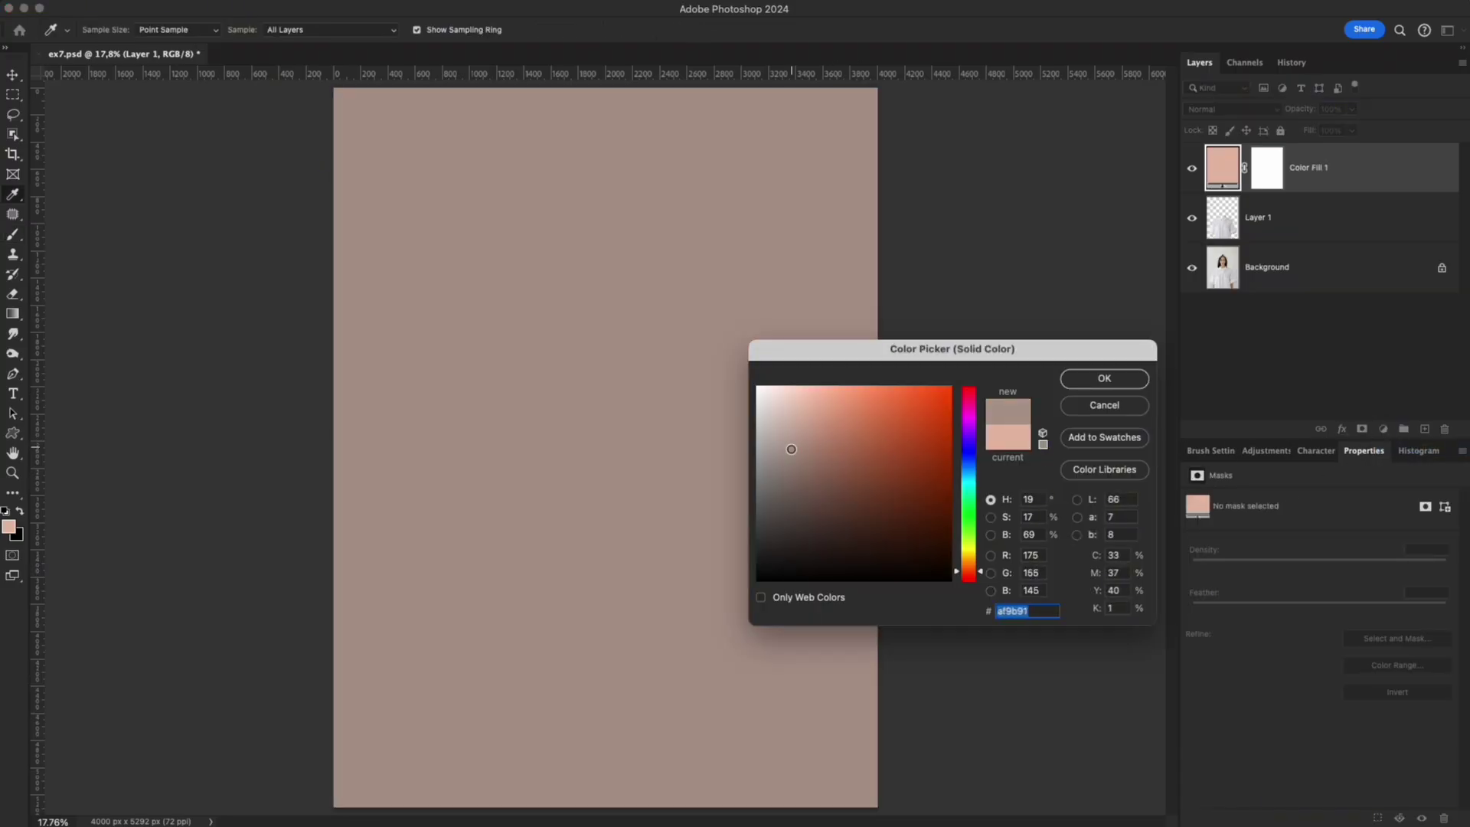
left_click(797, 436)
left_click(1076, 381)
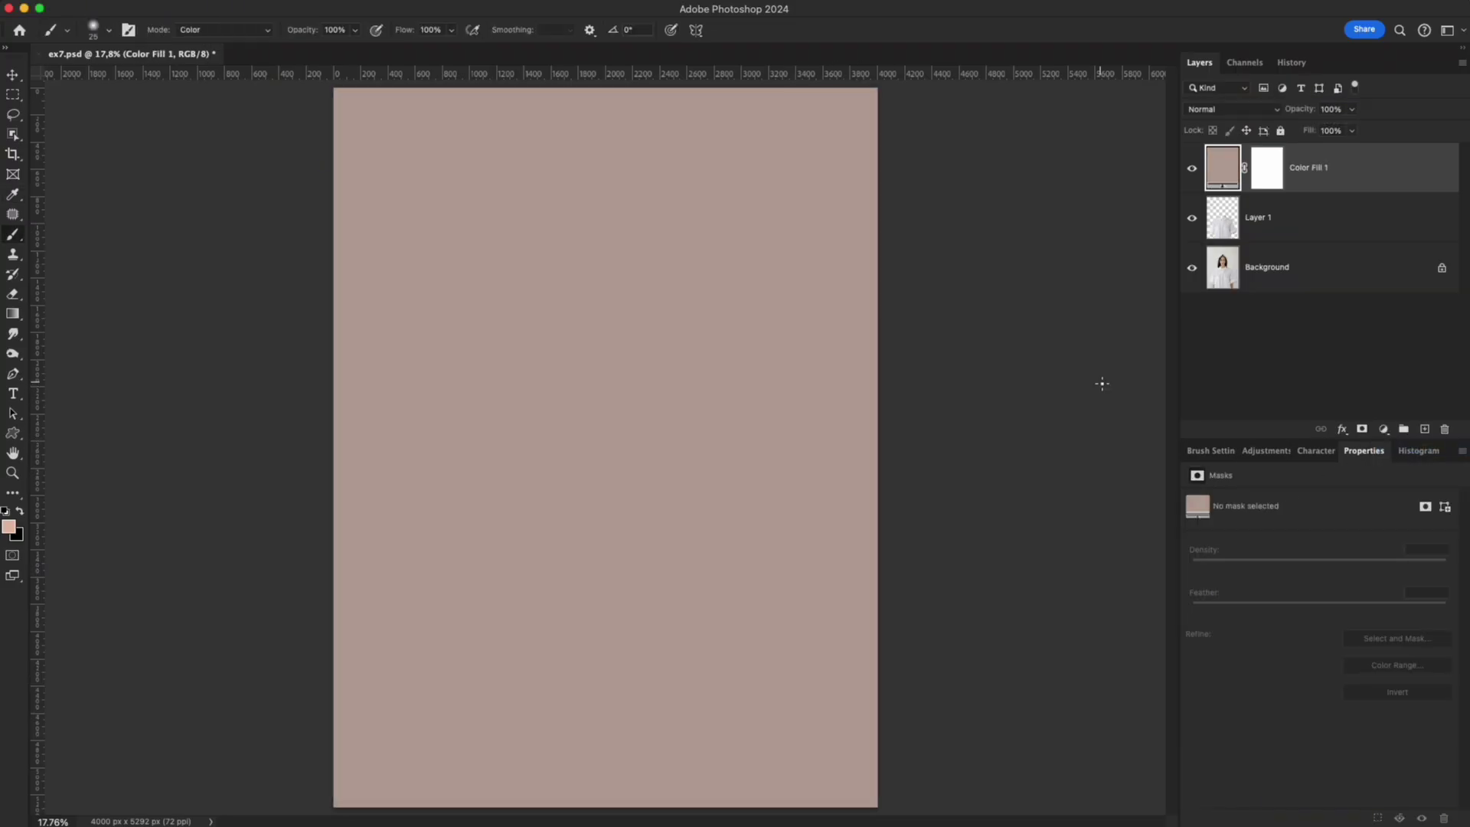
right_click(1345, 173)
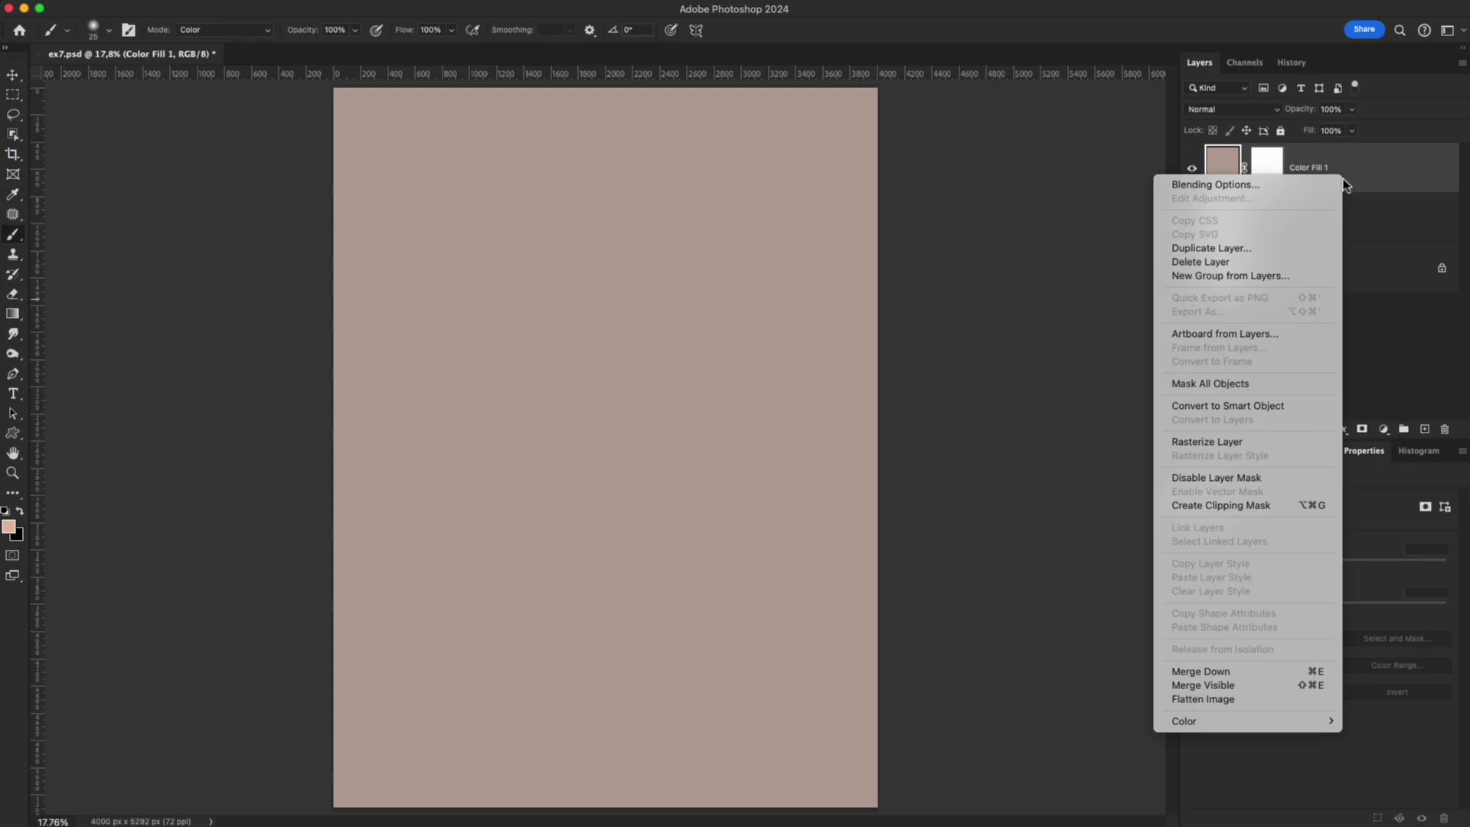
left_click(1236, 503)
Add a Curves layer with the white point lowered to 225 and the curve bent down to darken the tint
left_click(1383, 430)
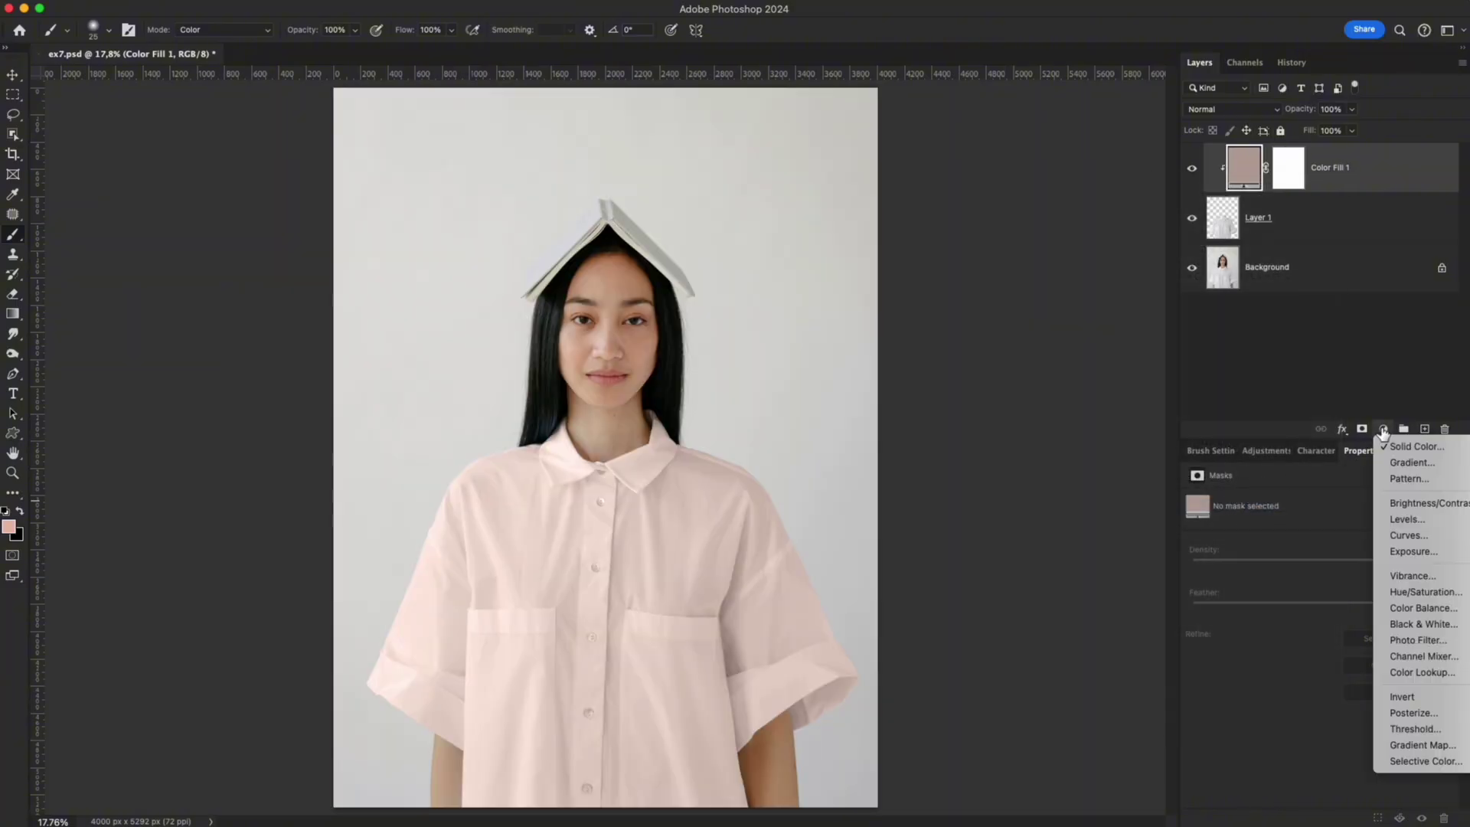
left_click(1408, 536)
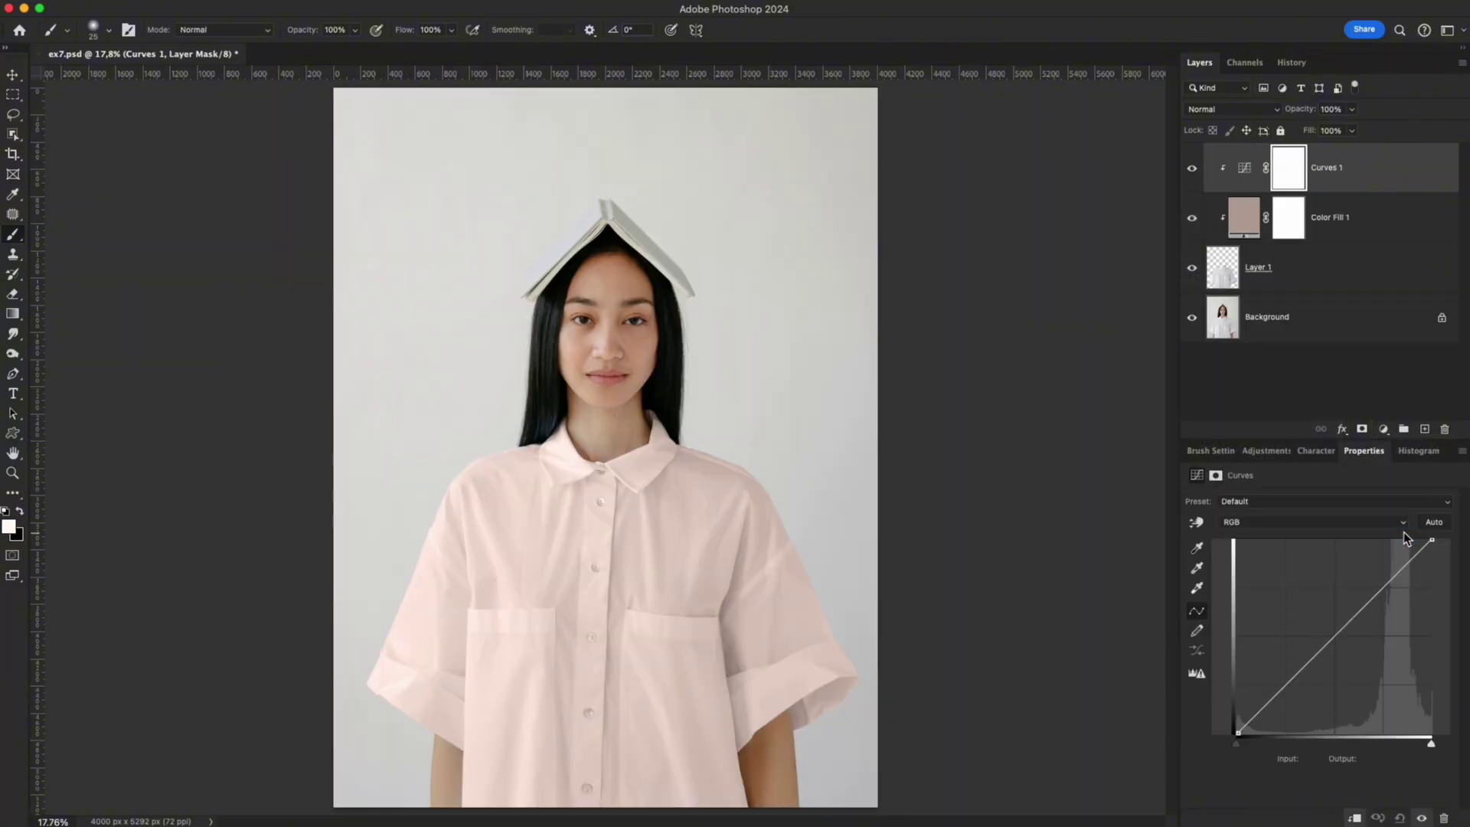
left_click_drag(1432, 540, 1445, 569)
left_click_drag(1365, 630, 1385, 647)
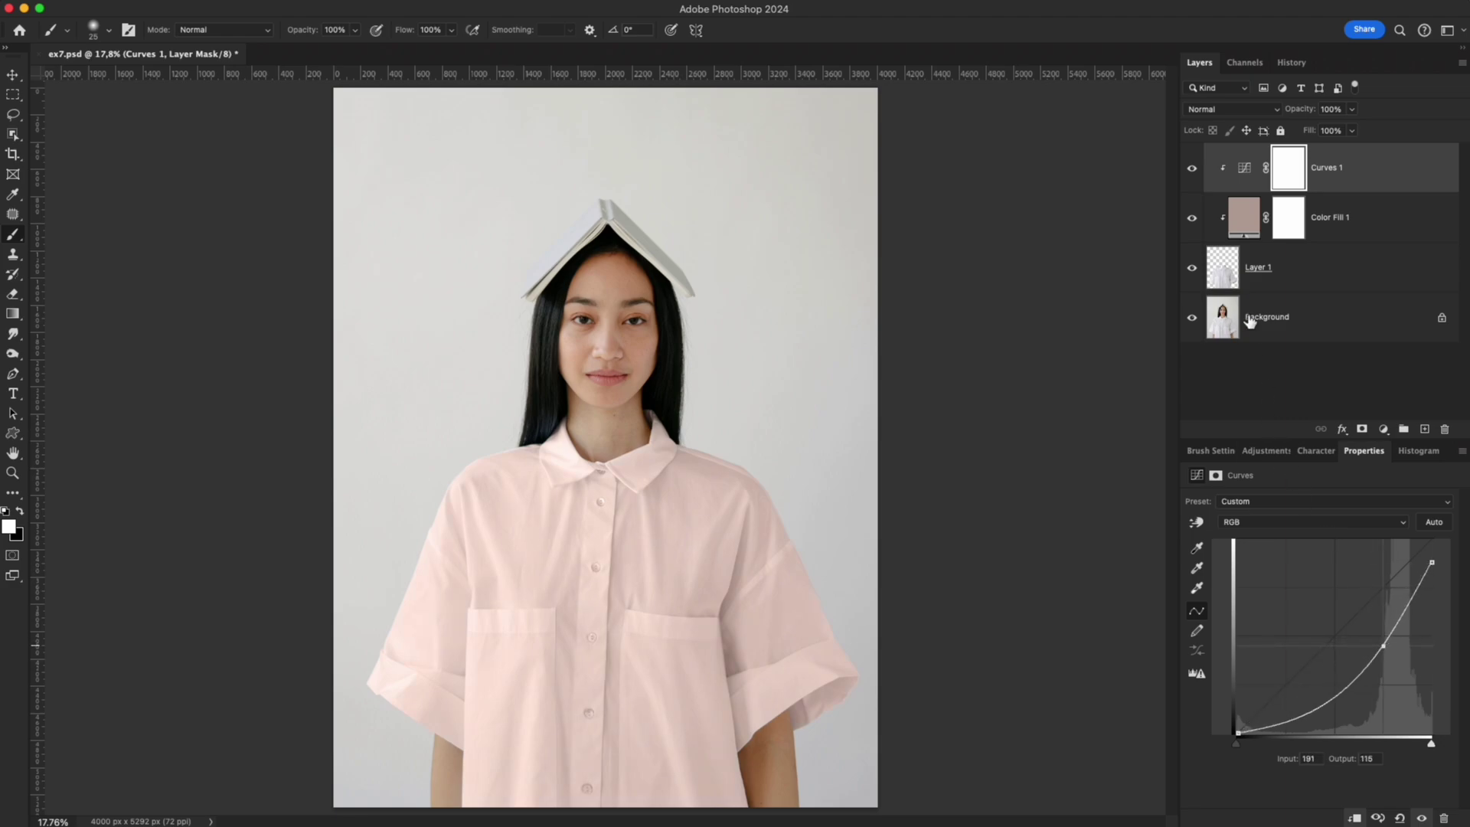
Change the Color Fill 1 colour to soft green, then compare against the original photo
double_click(1246, 222)
mouse_move(967, 571)
left_mouse_down()
mouse_move(969, 408)
mouse_move(956, 560)
mouse_move(962, 502)
left_mouse_up()
mouse_move(881, 467)
left_mouse_down()
mouse_move(789, 414)
mouse_move(909, 483)
mouse_move(841, 502)
mouse_move(860, 474)
left_mouse_up()
left_click(1097, 380)
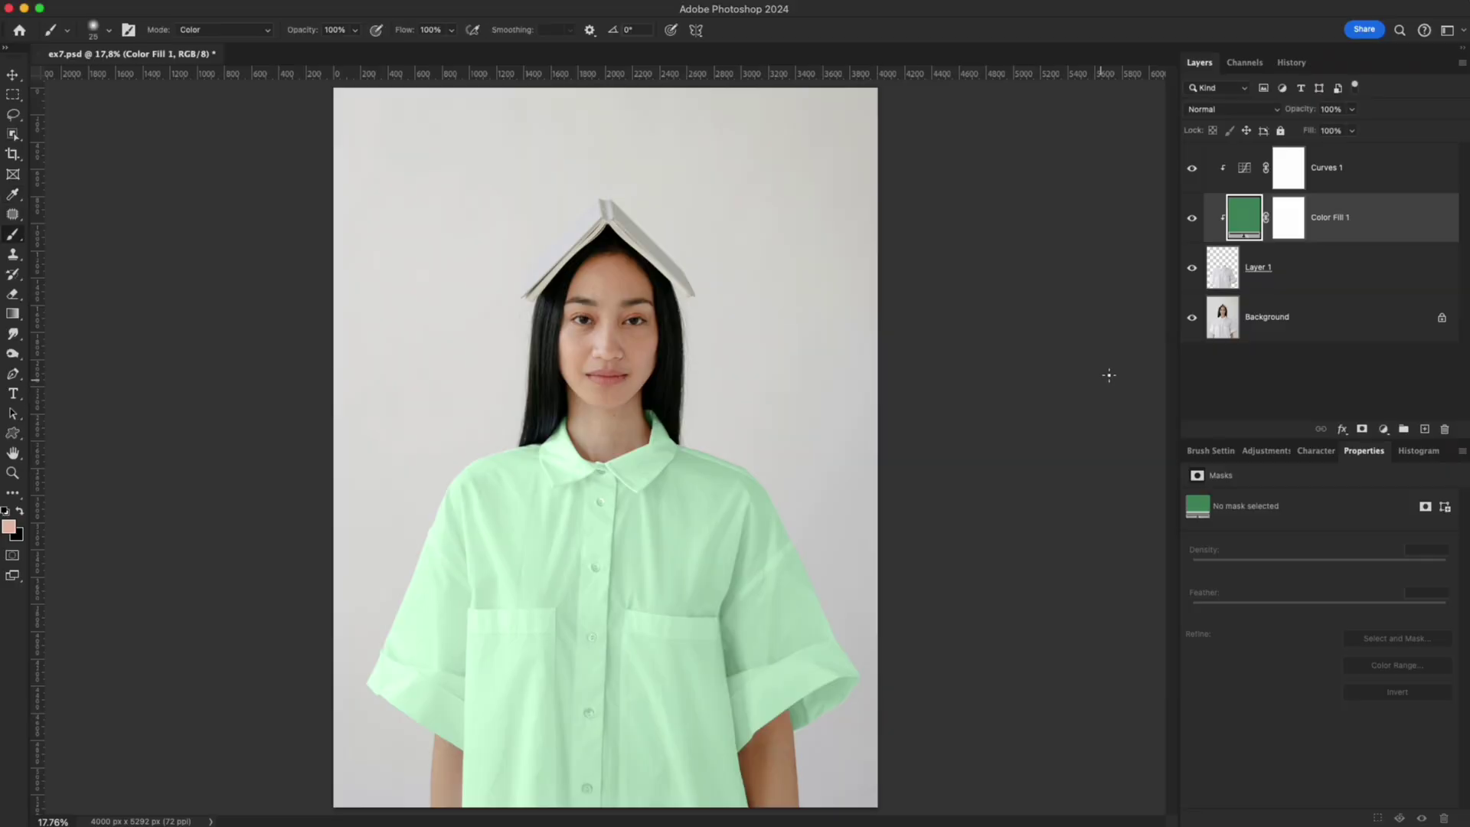
left_click(1194, 333, "alt")
left_click(1195, 333, "alt")
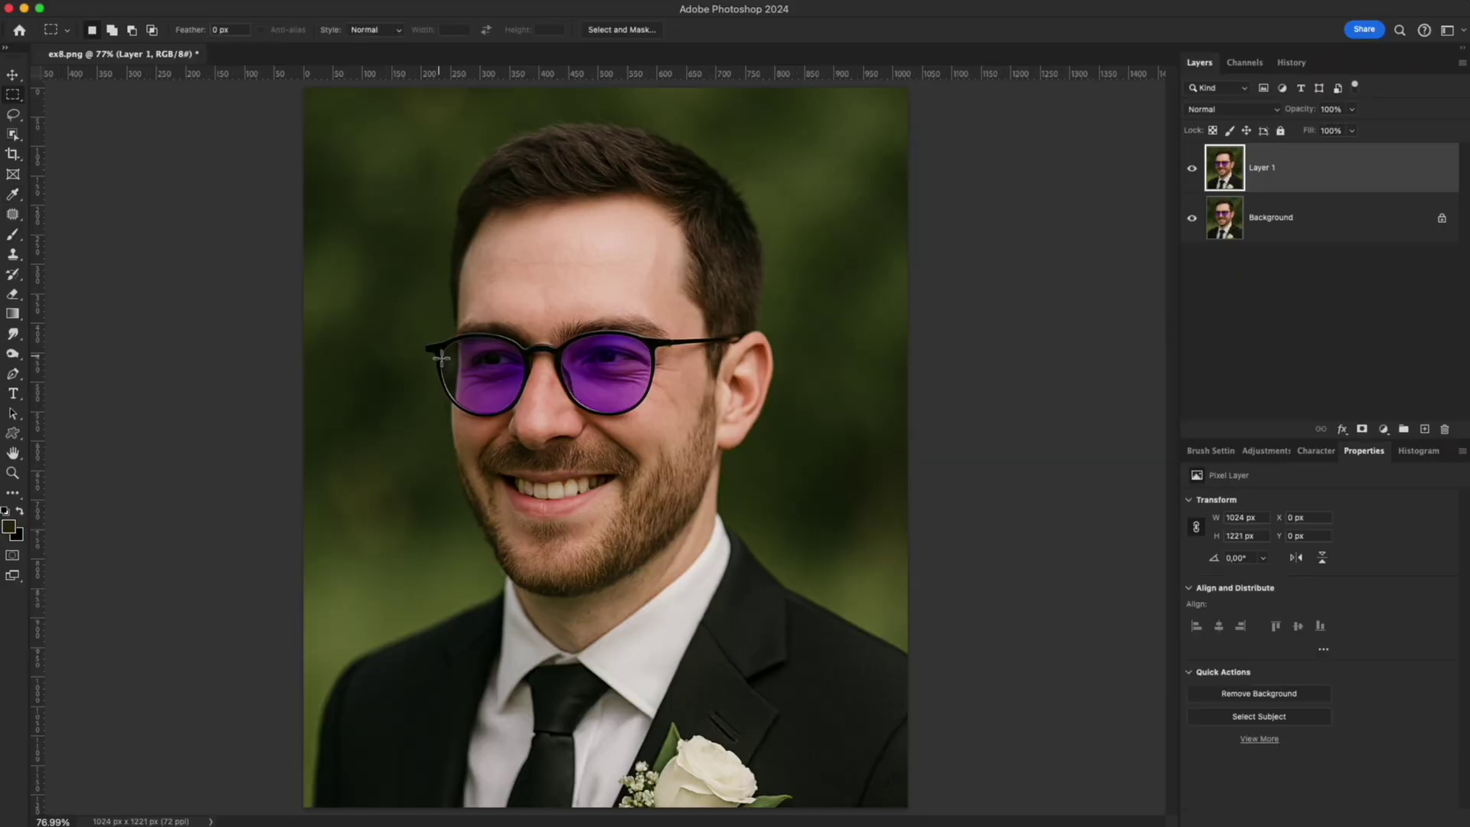
Set the Brush to Color mode and sample the skin tone from the forehead
left_click(12, 242)
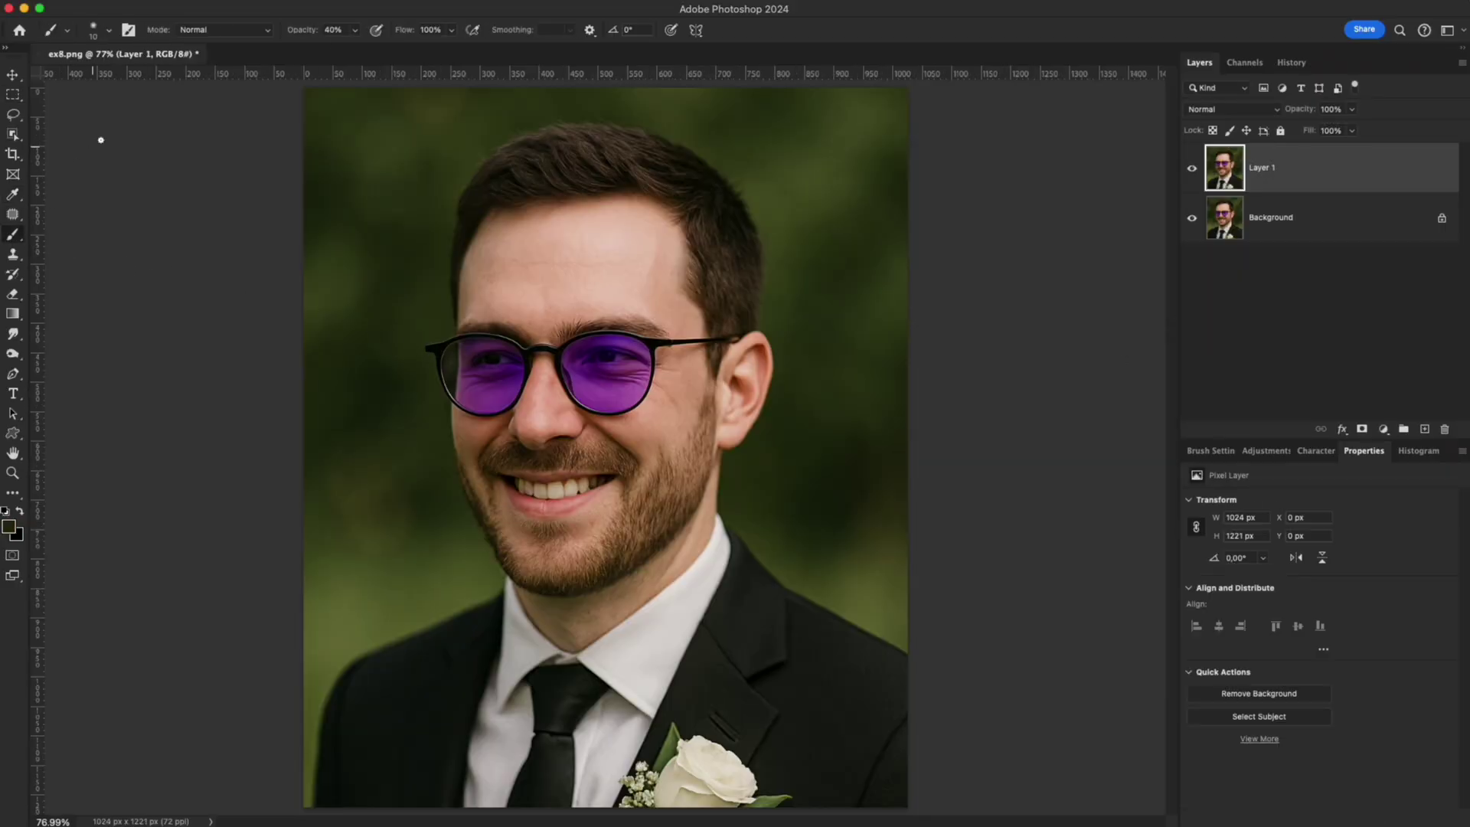
left_click(224, 37)
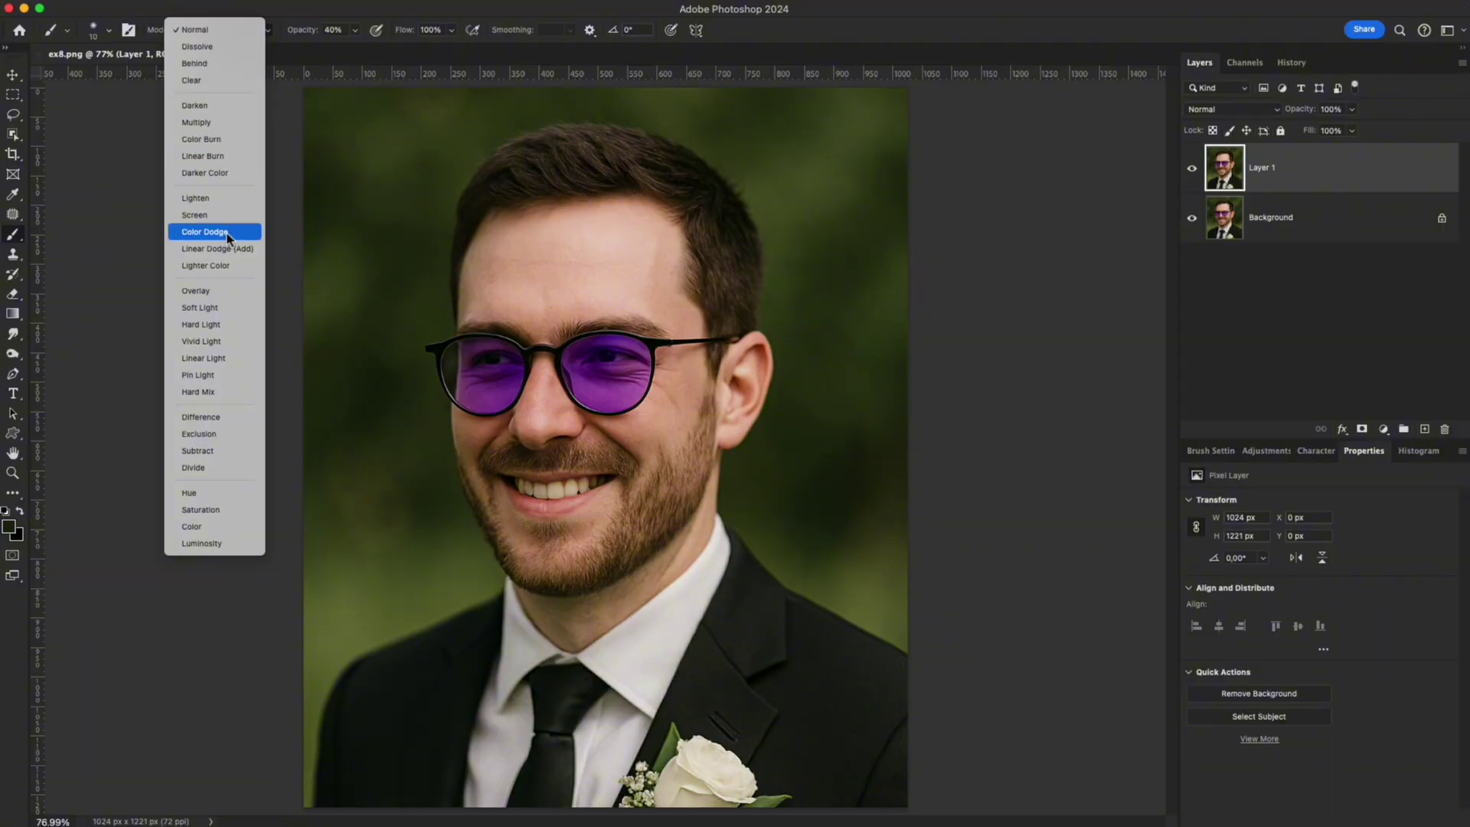
left_click(204, 525)
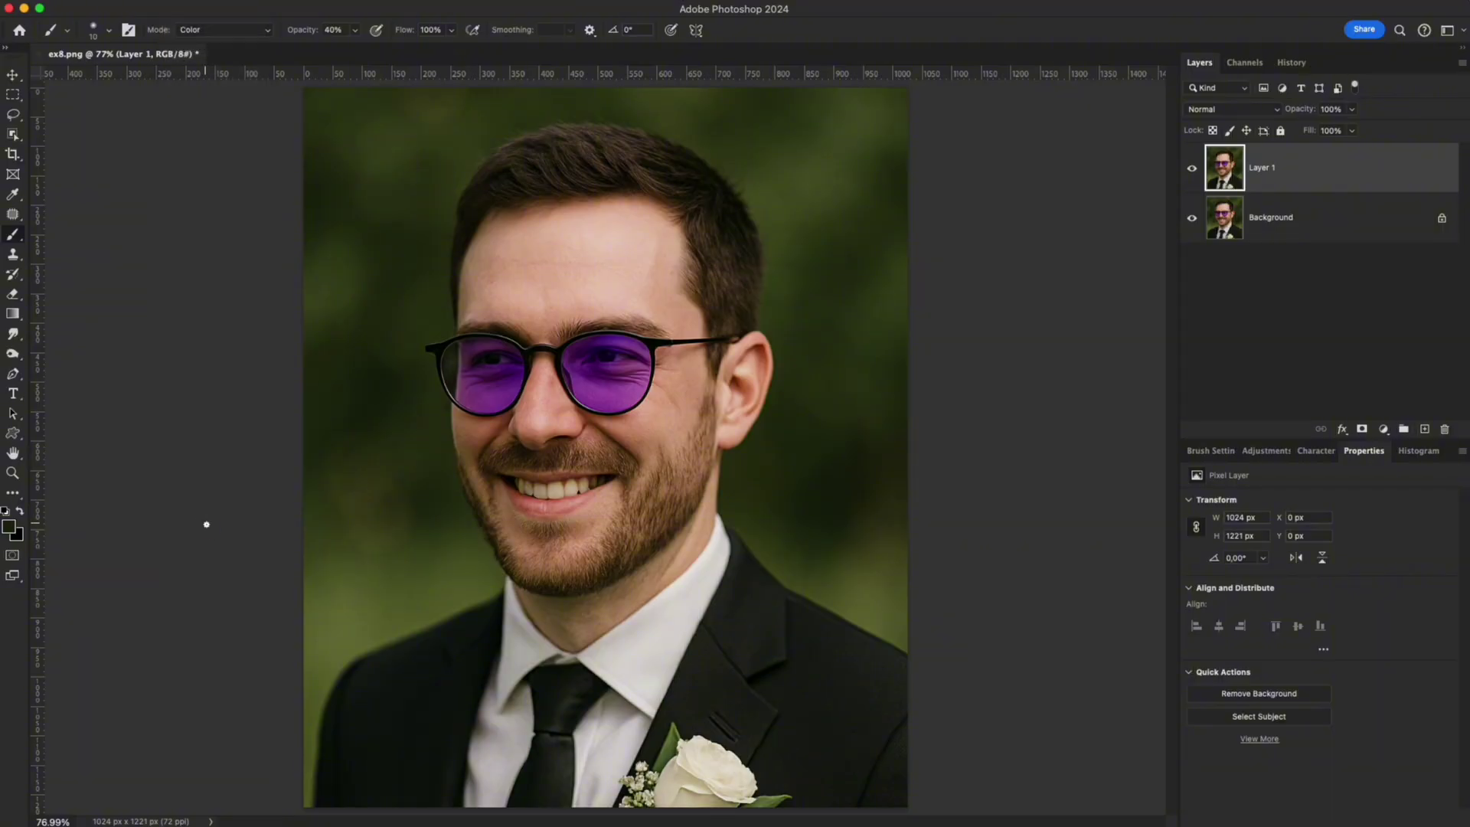
key("i")
left_click(564, 295)
Paint the skin tone over both lenses at 100% opacity to neutralise the purple tint
key("b")
scroll(620, 367, "up", 5)
key("0")
key("bracketright")
key("bracketright")
key("bracketright")
mouse_move(712, 295)
left_mouse_down()
mouse_move(593, 404)
mouse_move(705, 384)
mouse_move(295, 308)
mouse_move(306, 381)
mouse_move(416, 371)
left_mouse_up()
key("bracketleft")
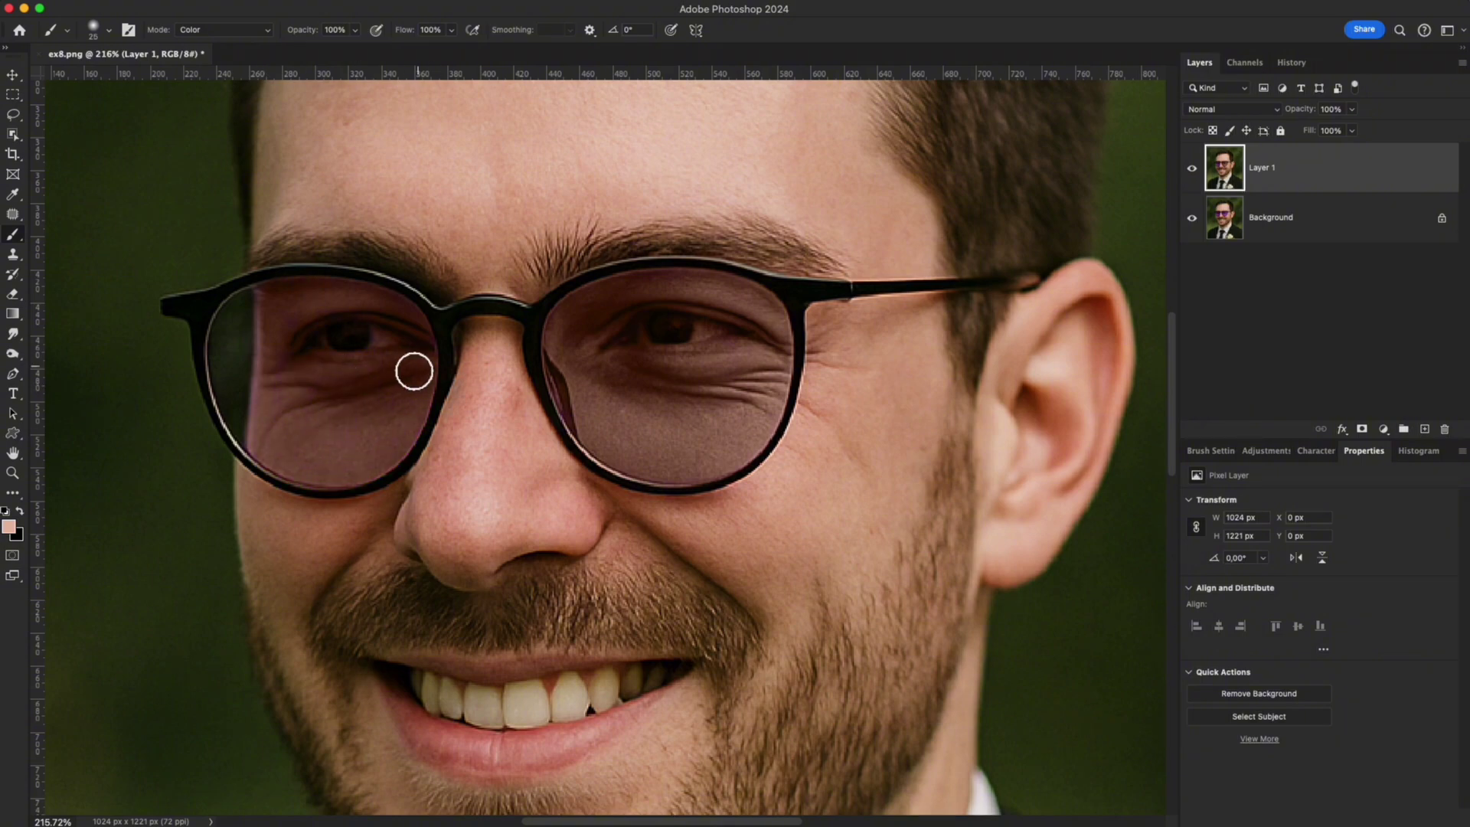
scroll(409, 370, "down", 5)
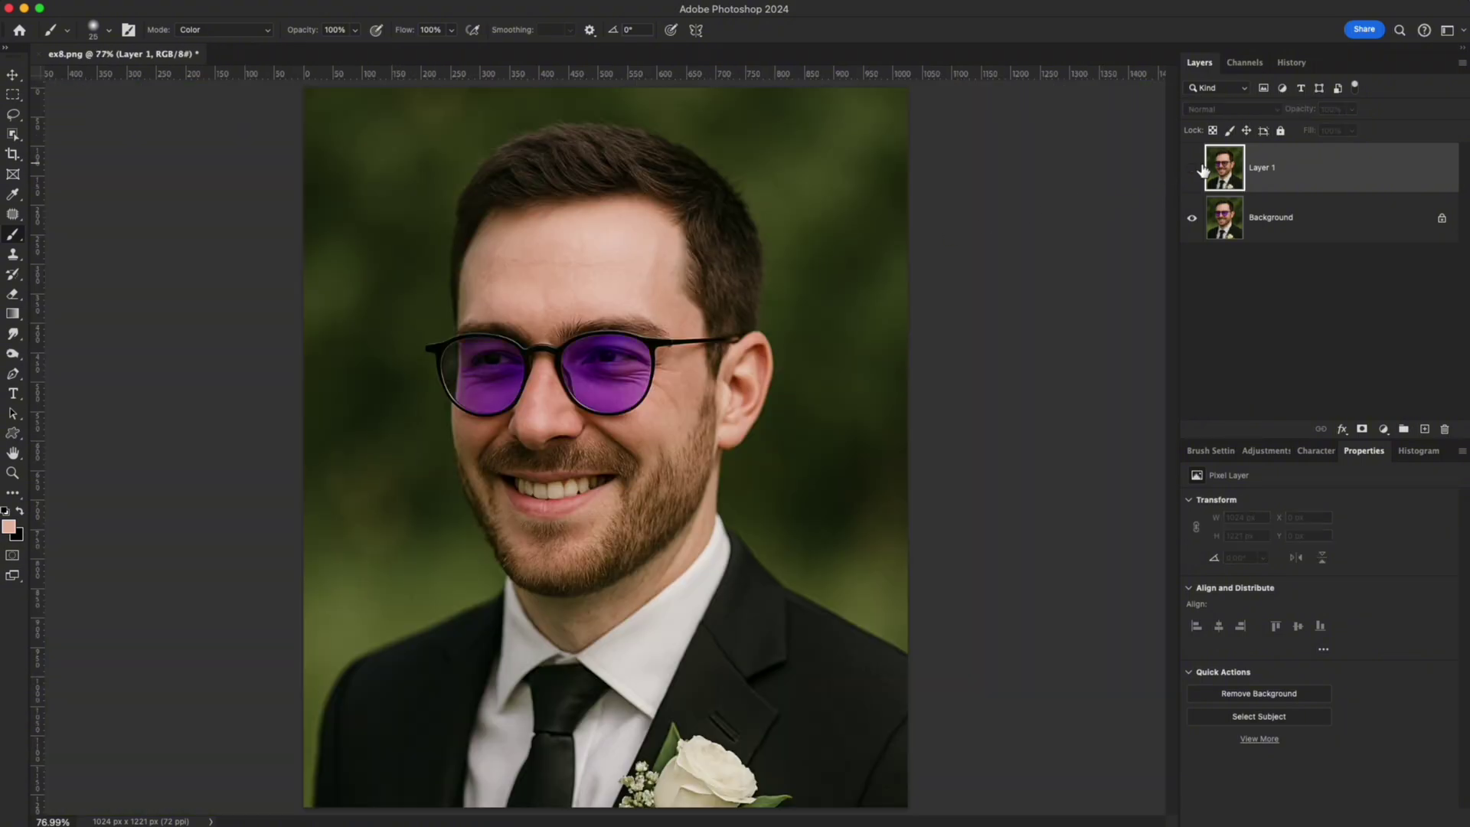